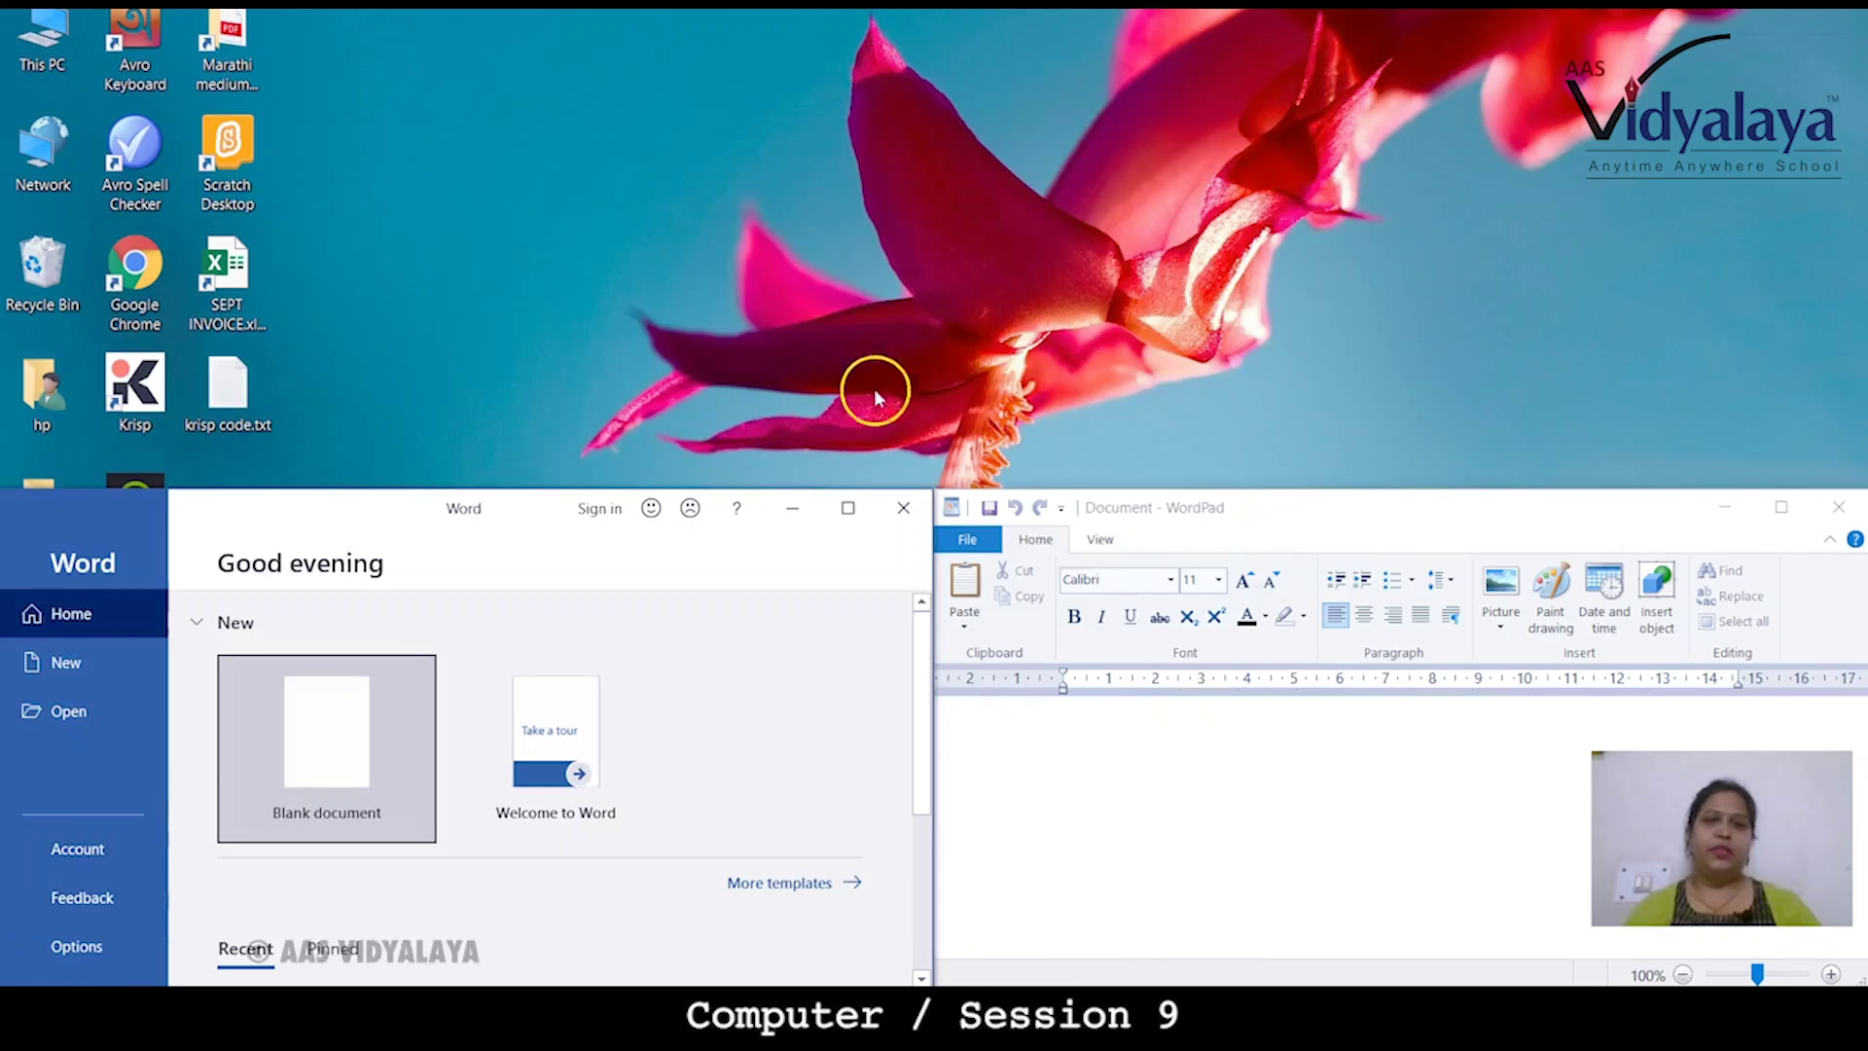
- Extend the Word and WordPad windows to the full screen height and create a blank document in Word
{"action": "left_click_drag", "start_coordinate": [470, 487], "coordinate": [482, 11]}
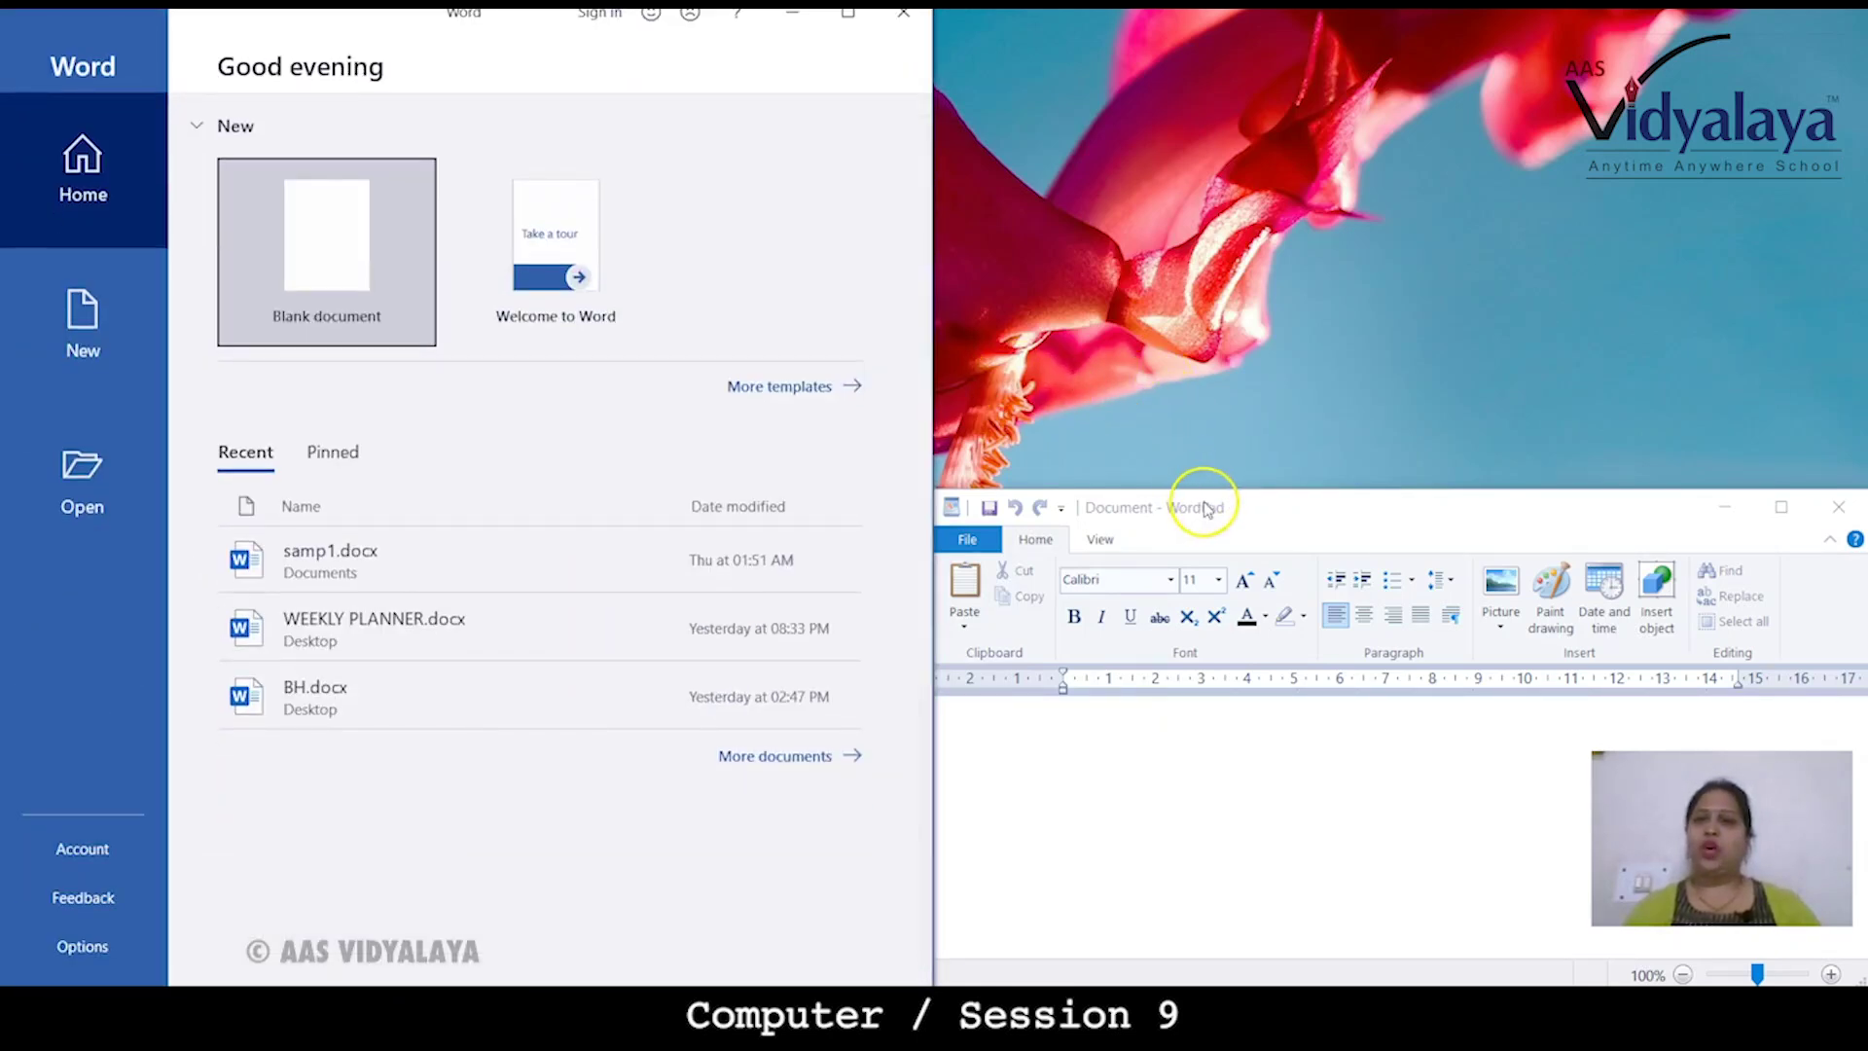
{"action": "left_click_drag", "start_coordinate": [1202, 490], "coordinate": [1202, 3]}
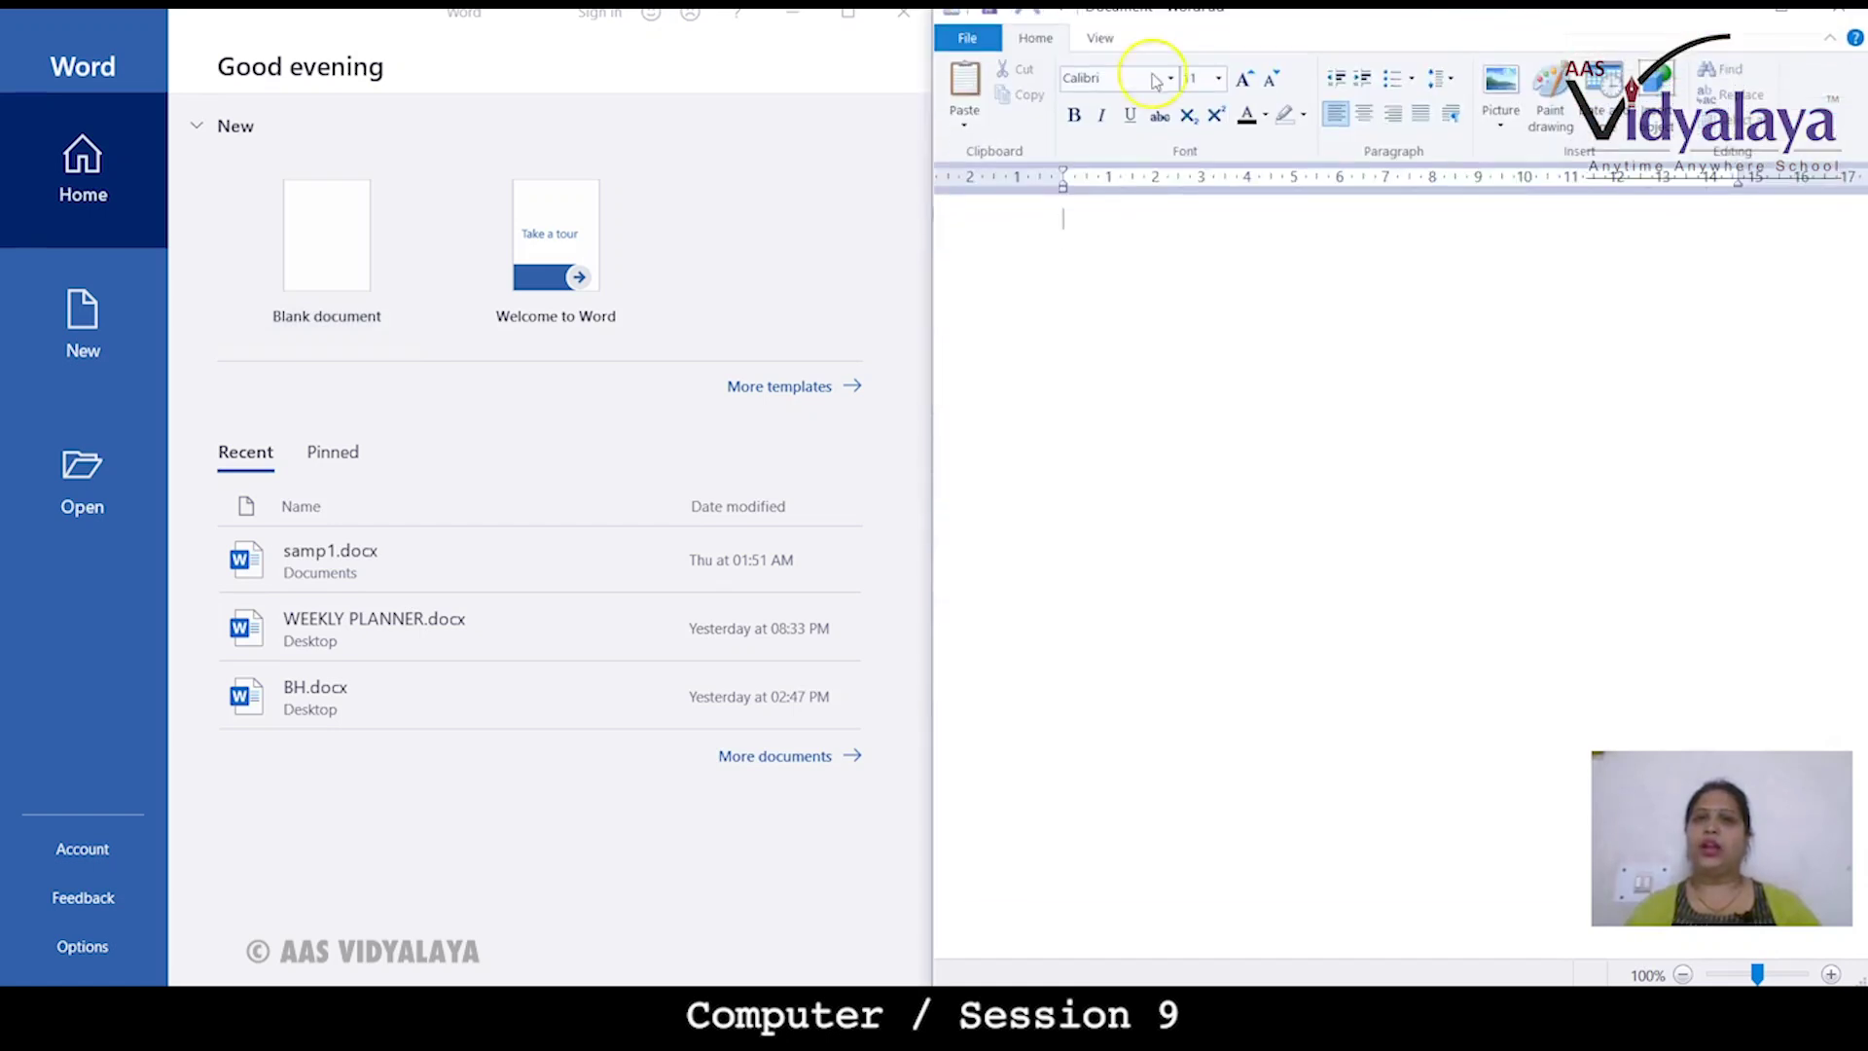
{"action": "left_click", "coordinate": [327, 273]}
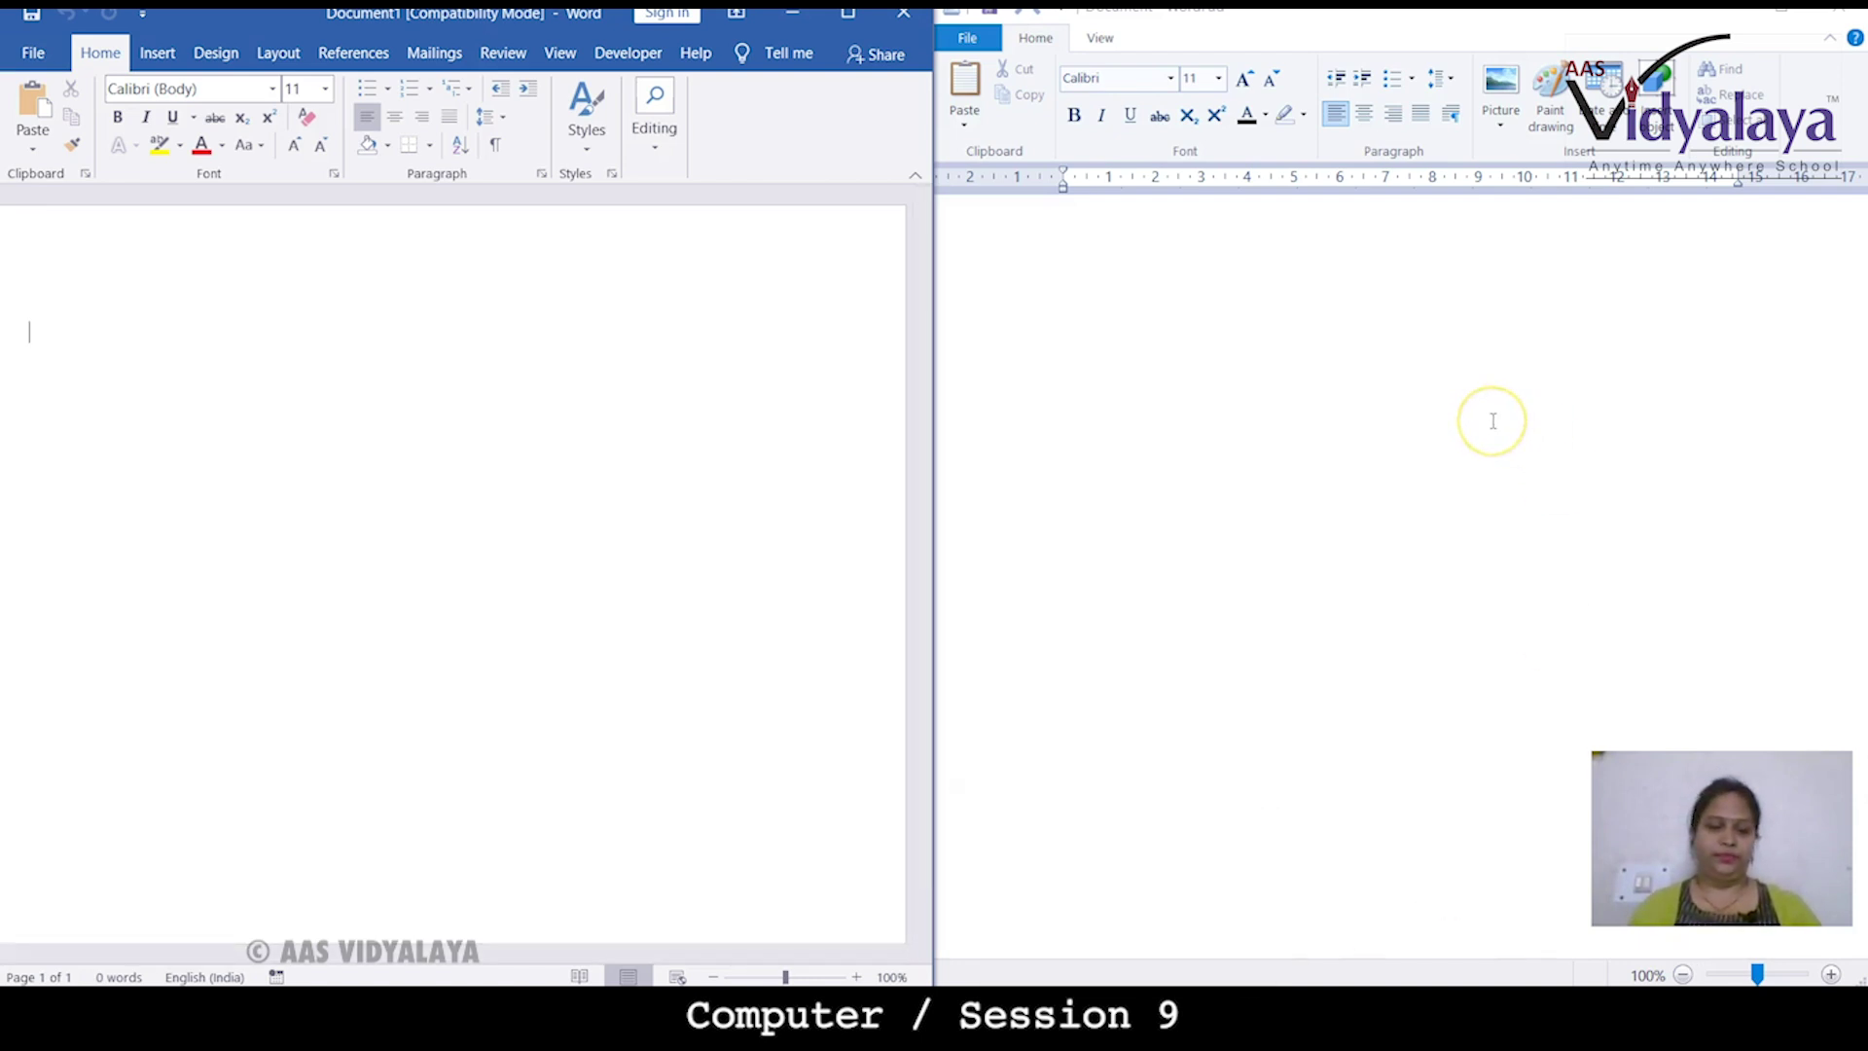
- Display the ribbon key tips in Word and close both the Word and WordPad windows
{"action": "key", "text": "alt"}
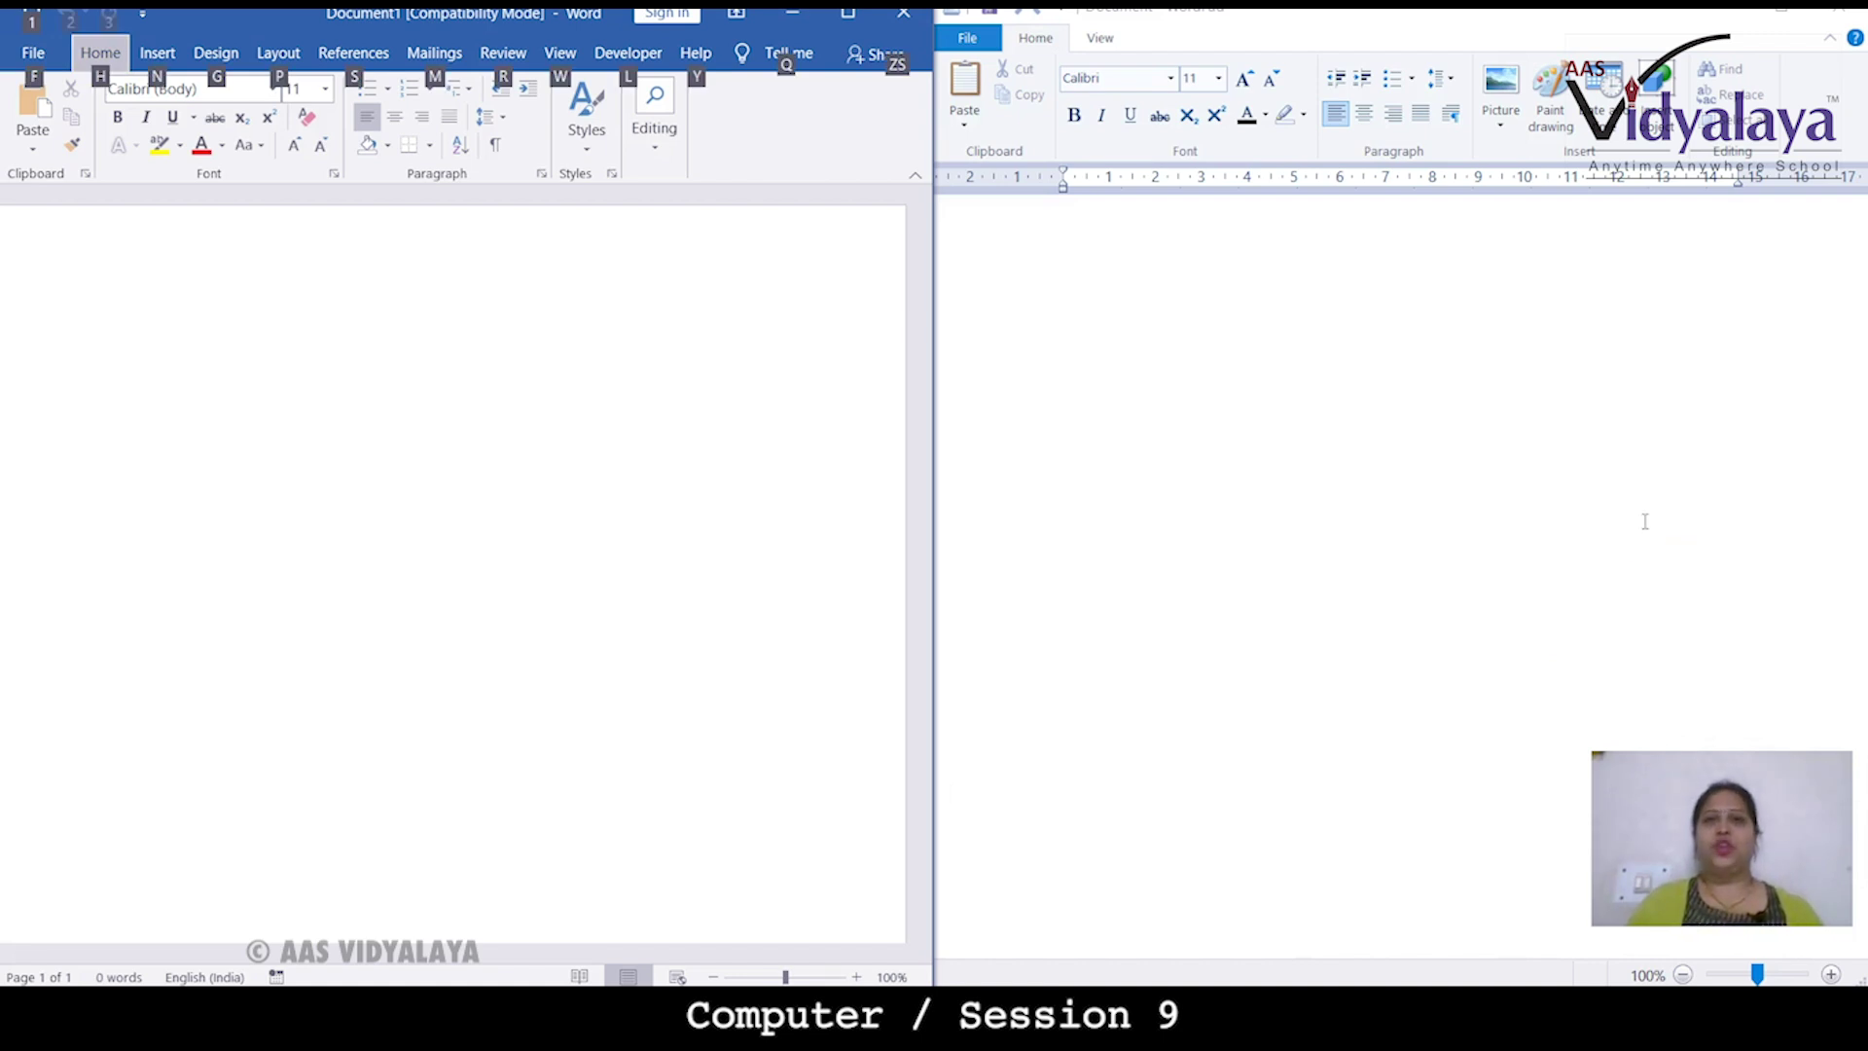
{"action": "left_click", "coordinate": [916, 18]}
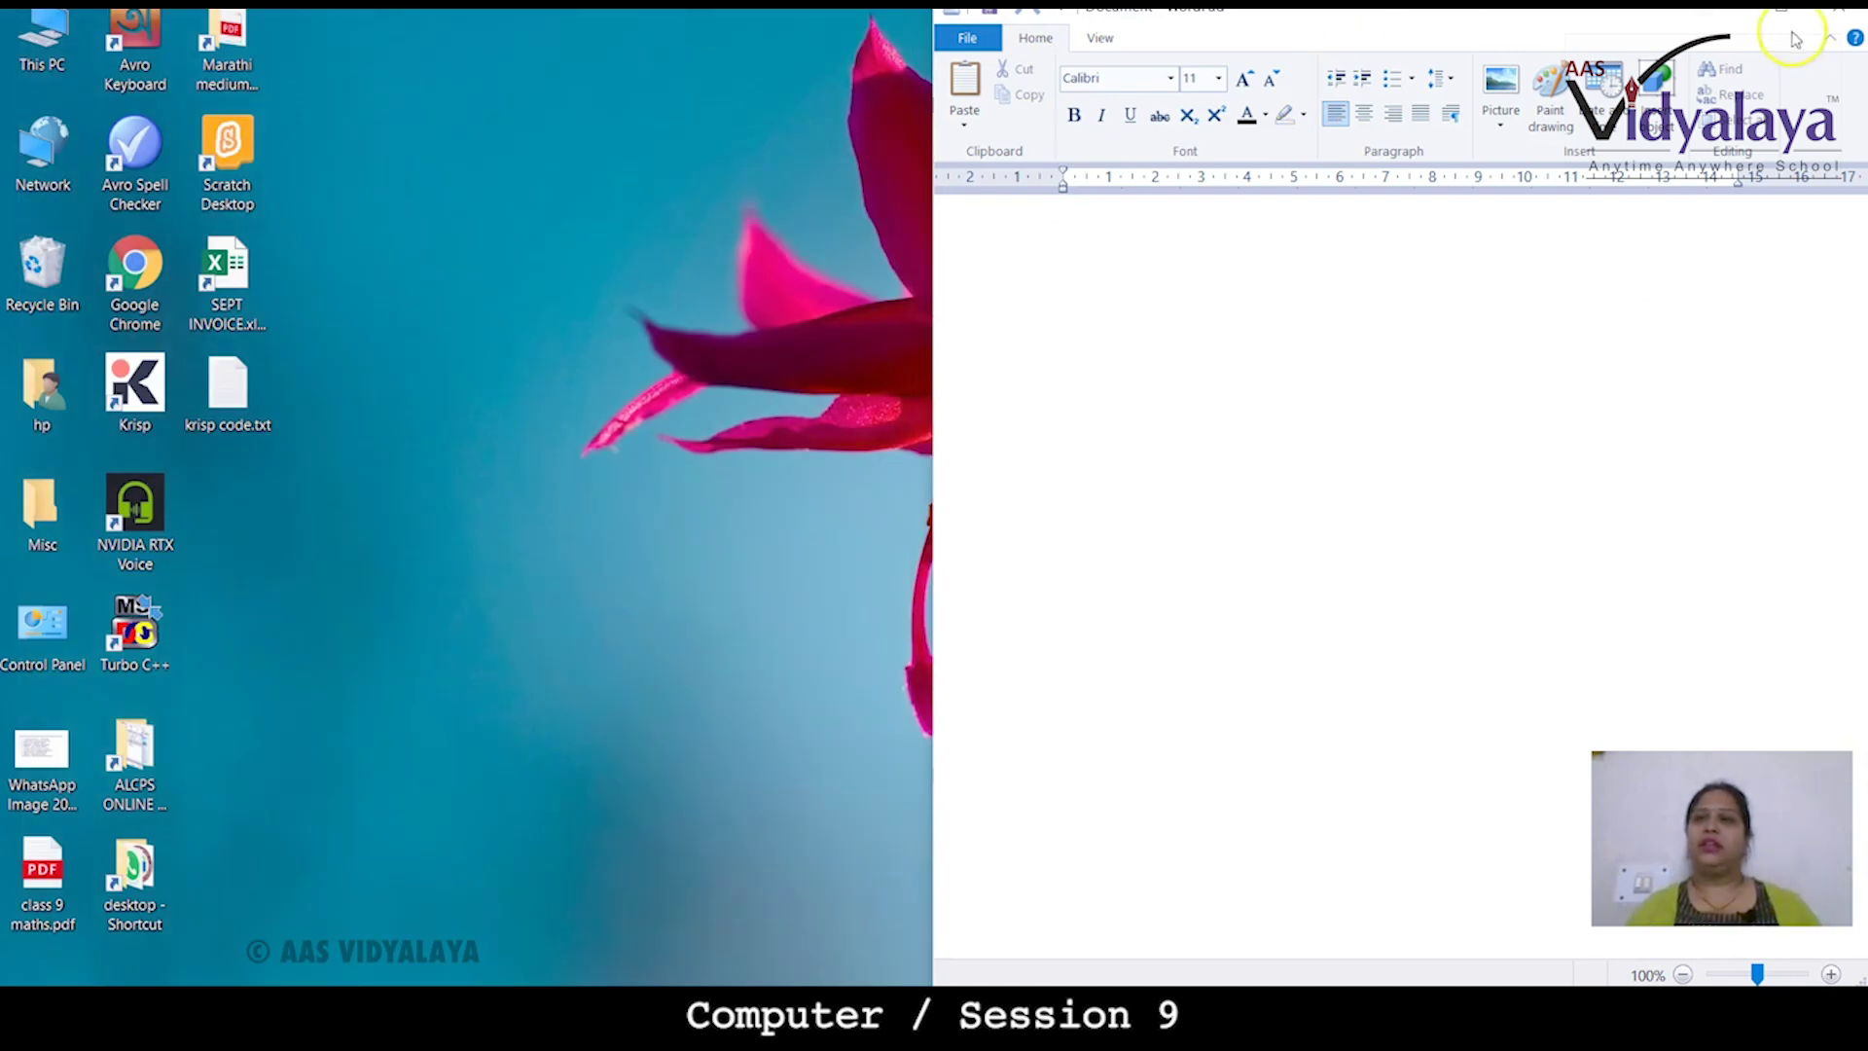
{"action": "left_click", "coordinate": [1830, 15]}
- Examine the desktop shortcut icons, including SEPT INVOICE, Scratch Desktop and Google Chrome, and clear the selection
{"action": "left_click", "coordinate": [134, 183]}
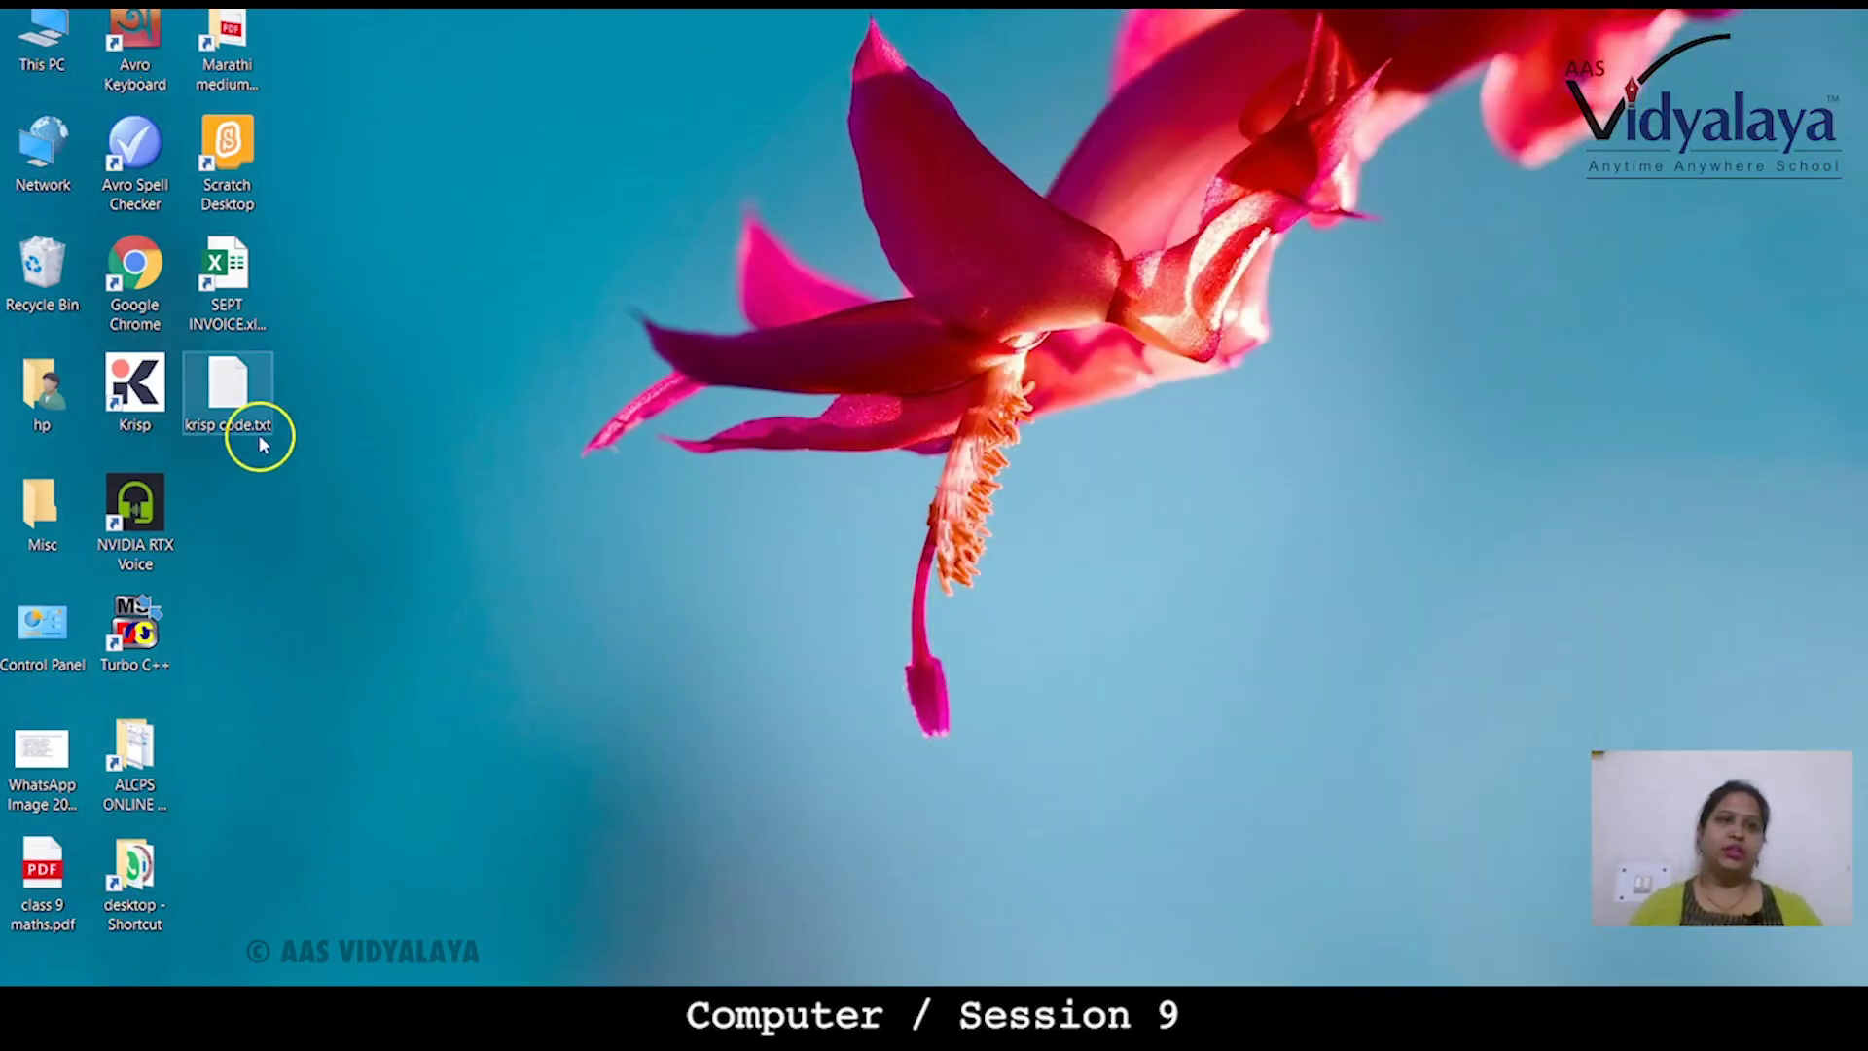
{"action": "left_click", "coordinate": [210, 263]}
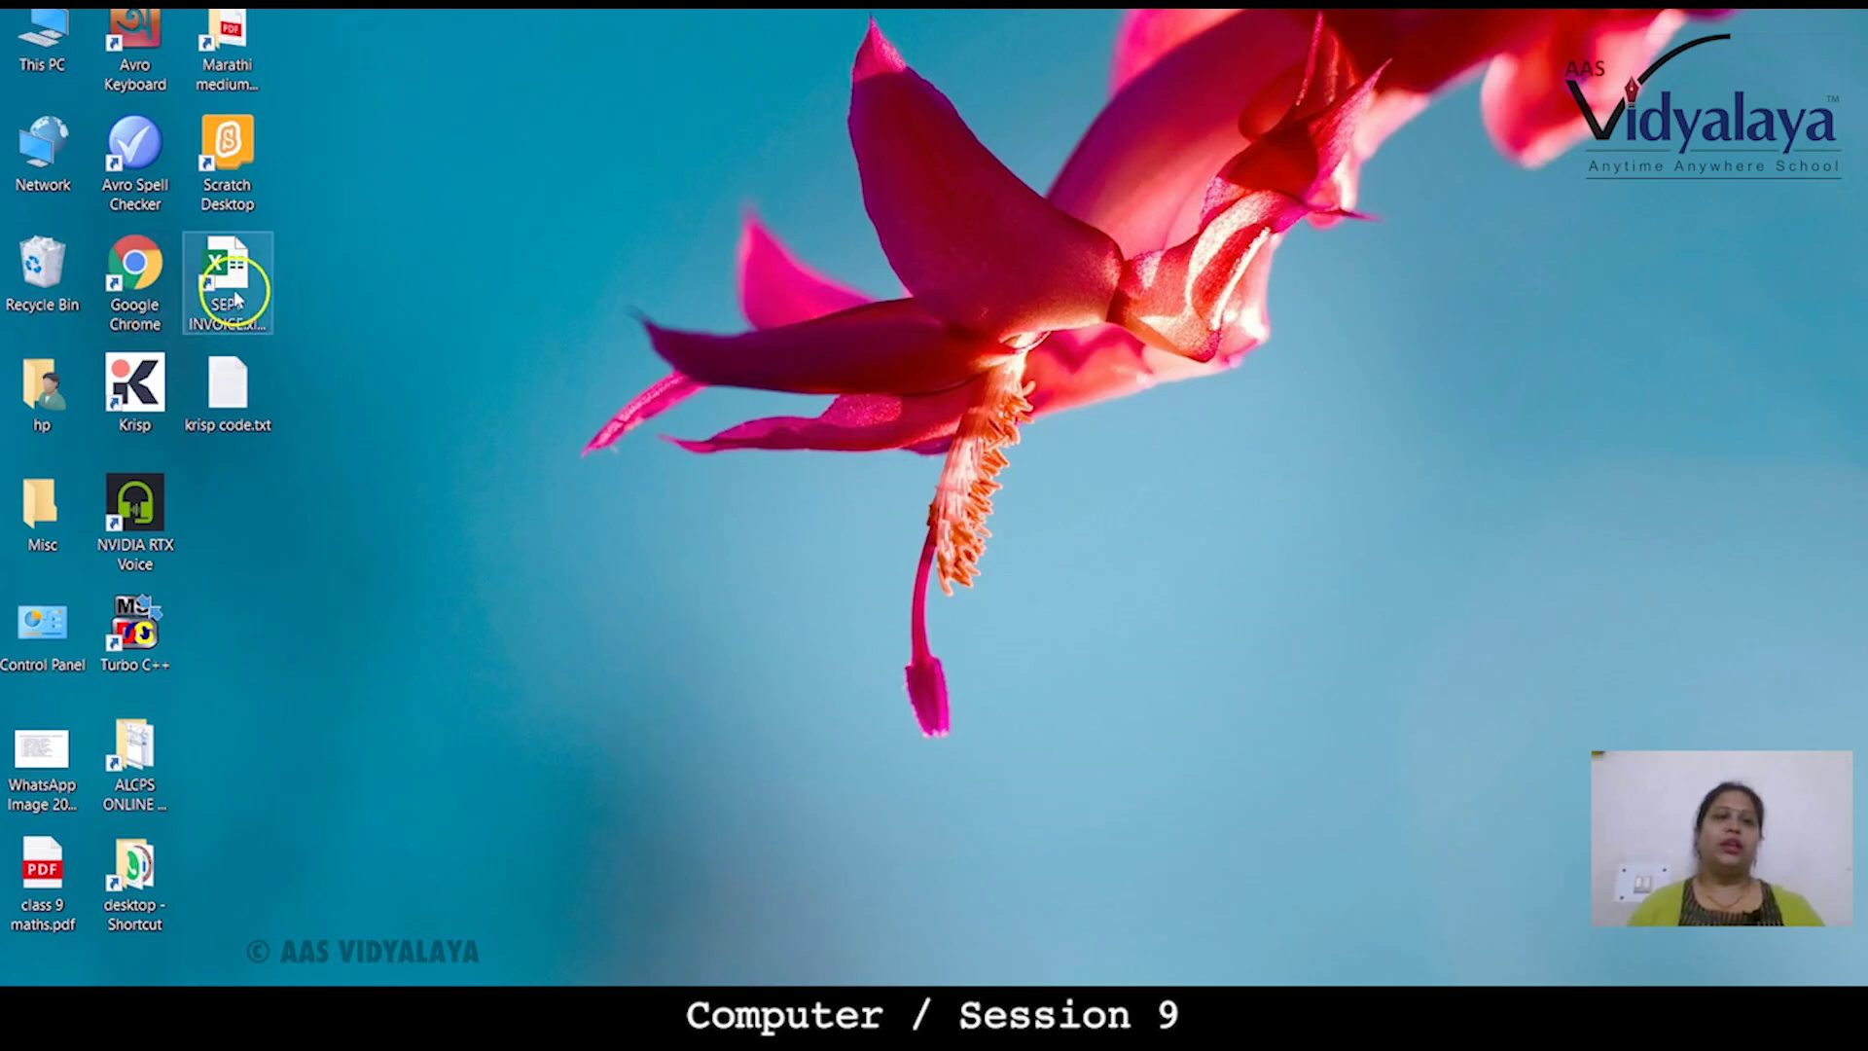
{"action": "left_click", "coordinate": [222, 254]}
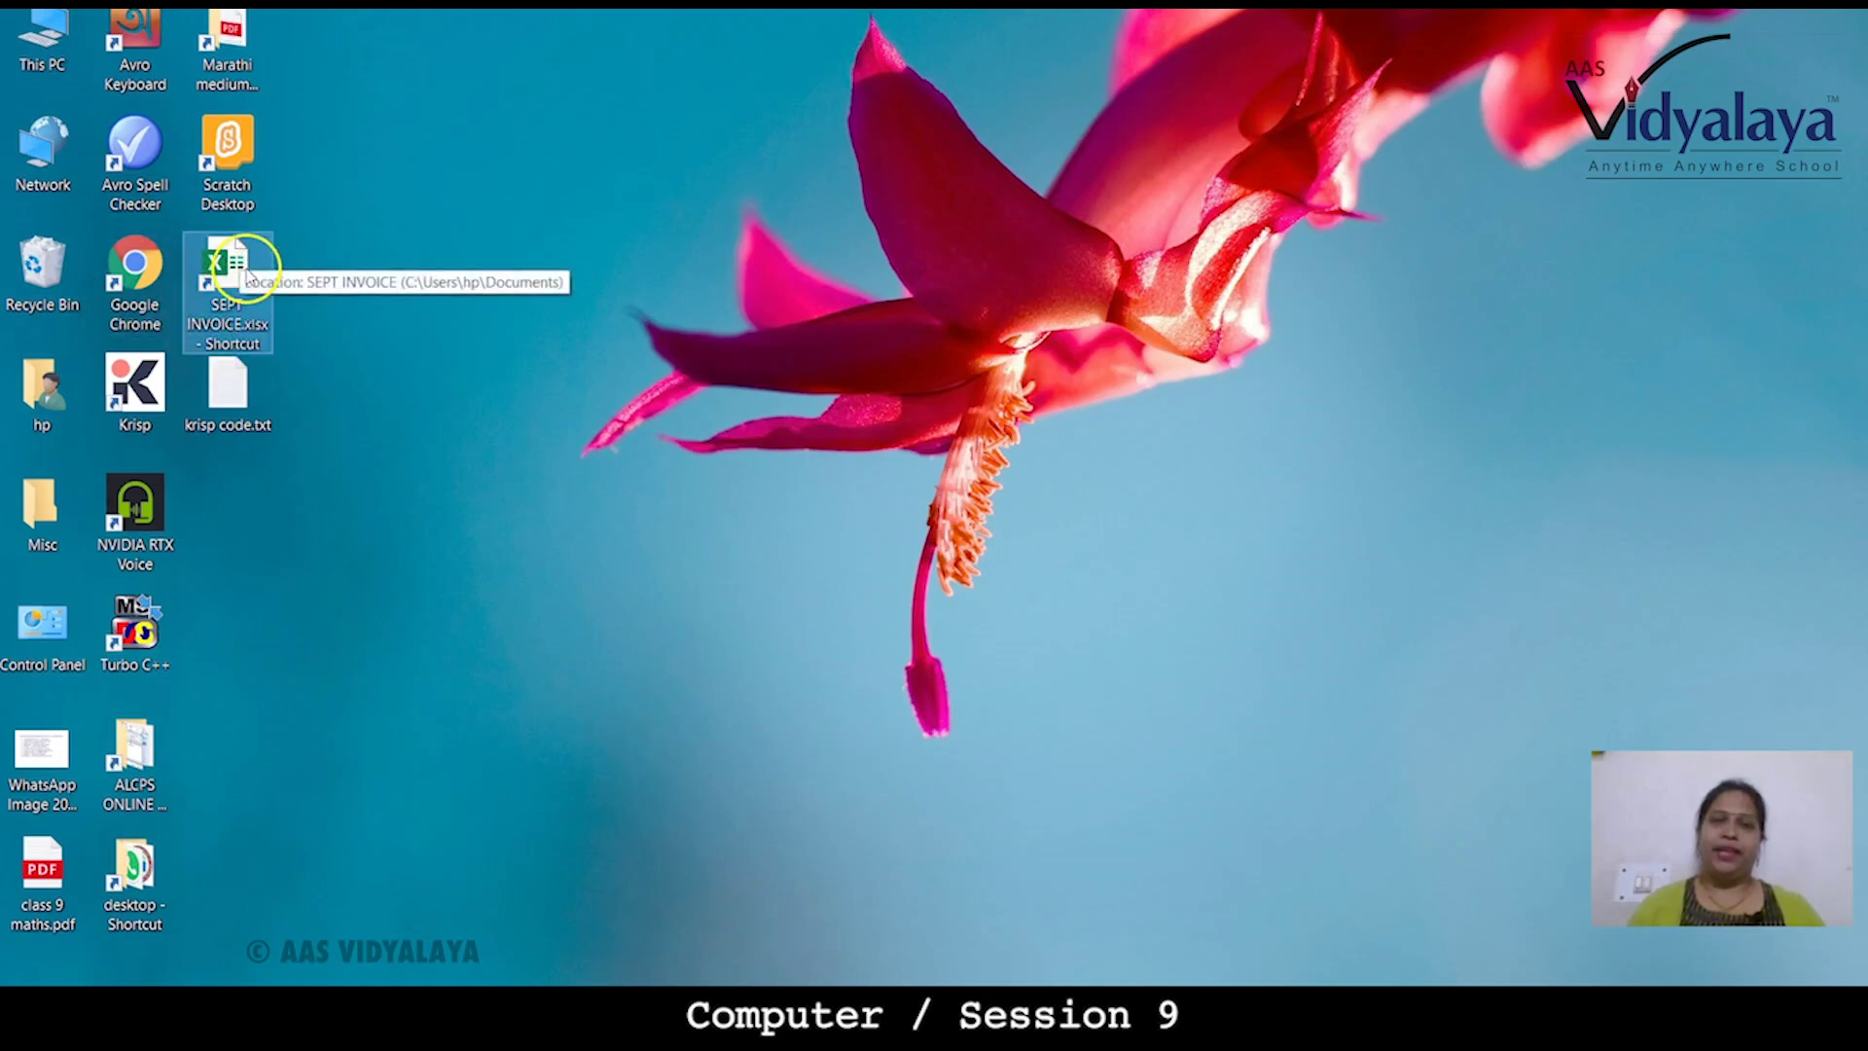
{"action": "left_click", "coordinate": [233, 173]}
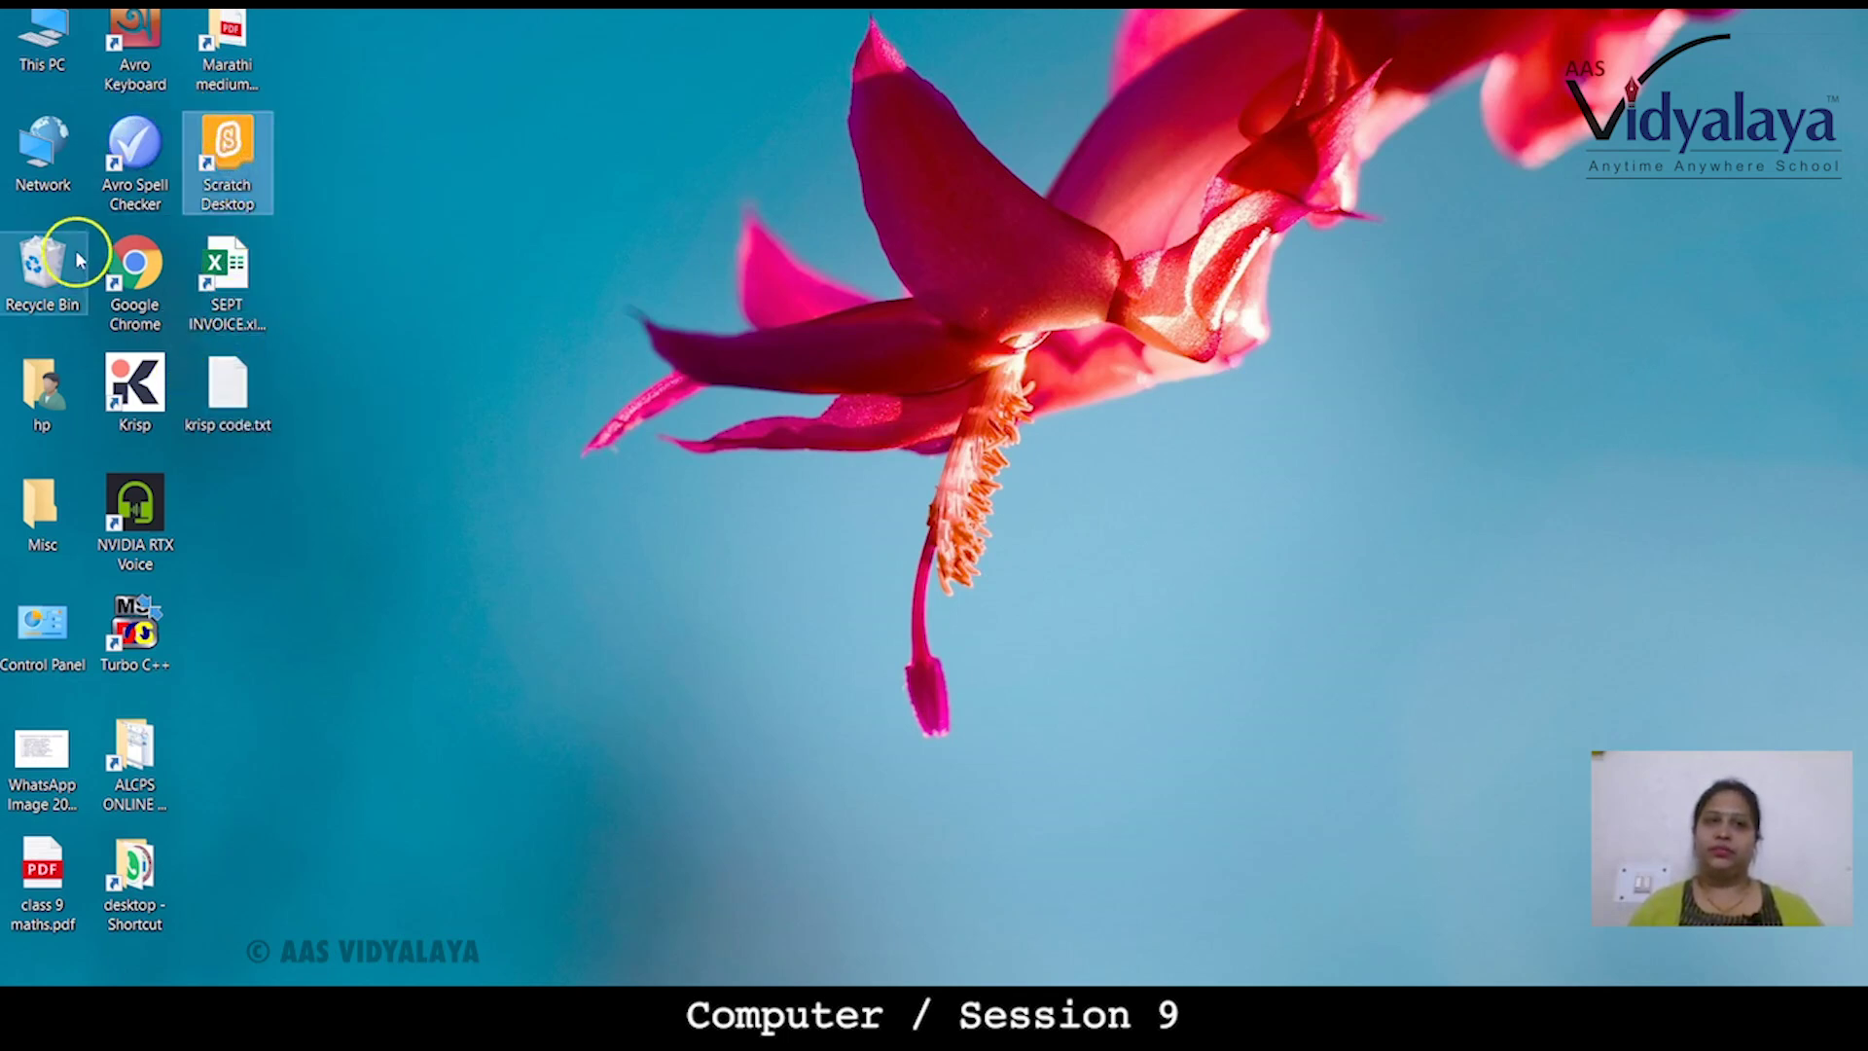
{"action": "left_click", "coordinate": [139, 286]}
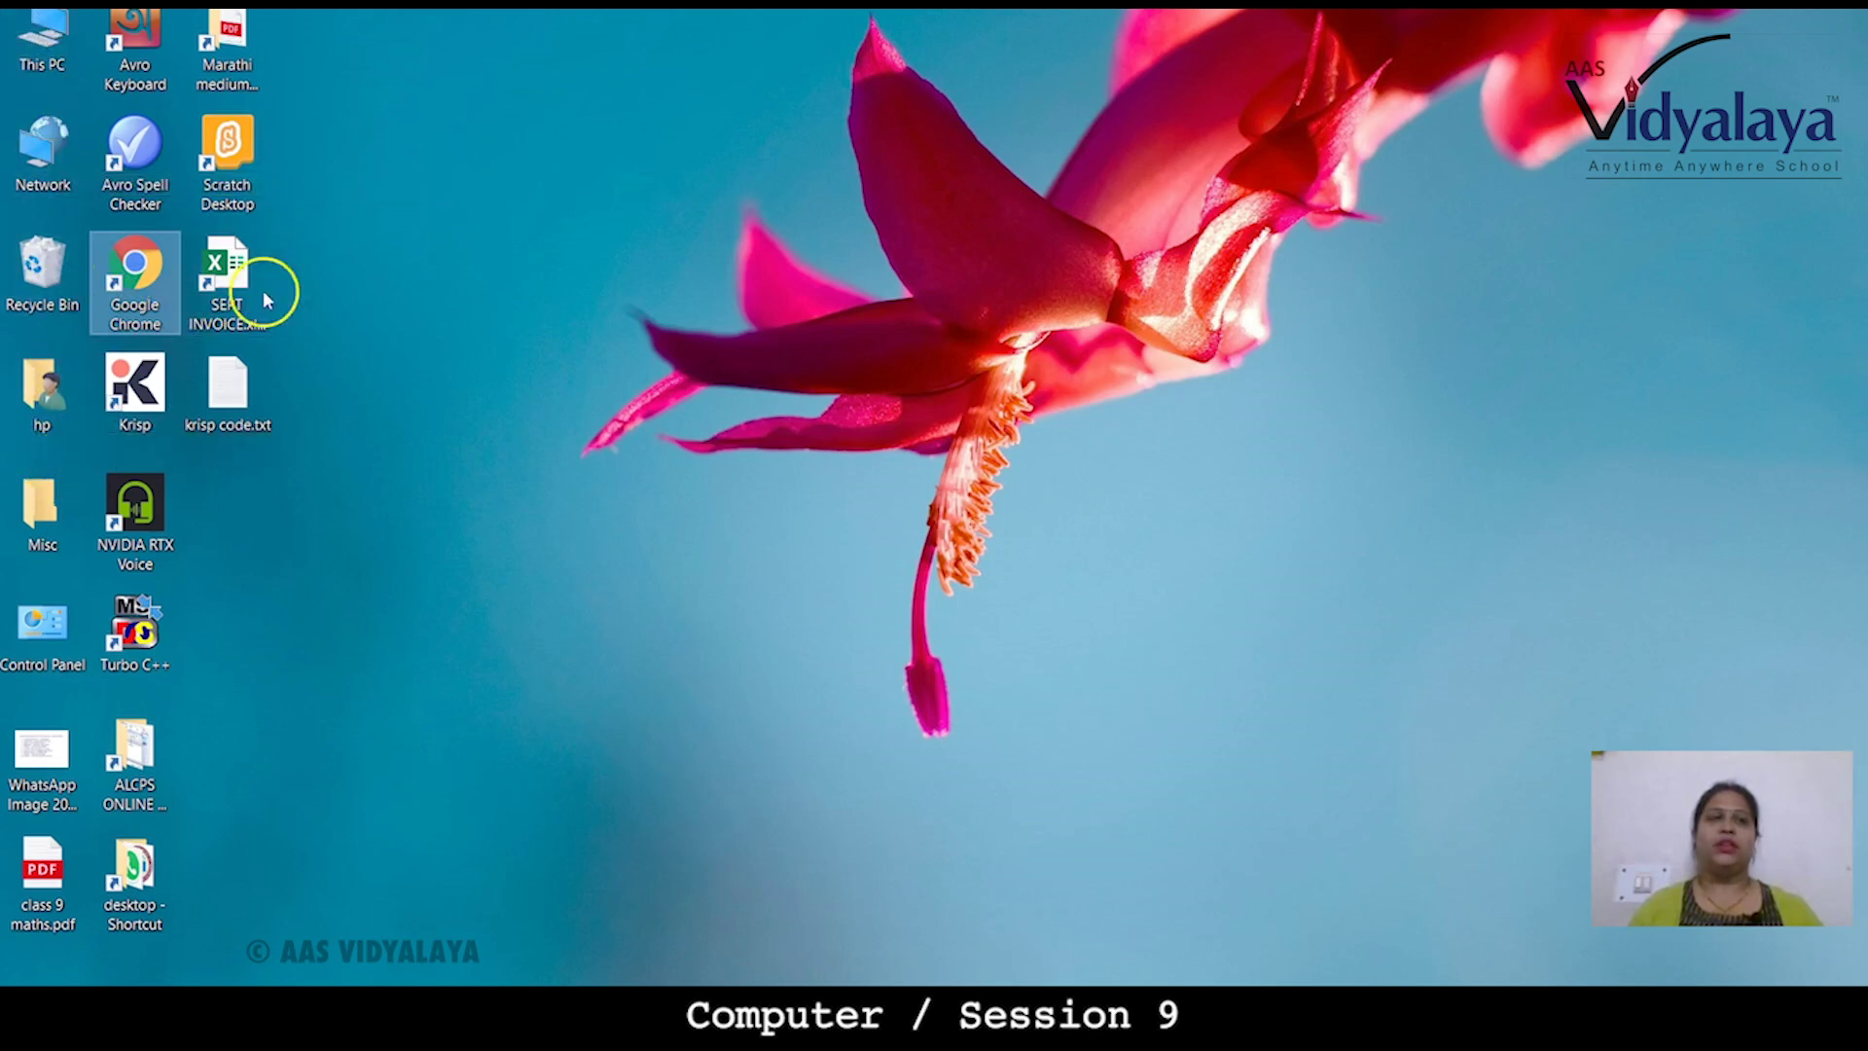
{"action": "left_click", "coordinate": [411, 527]}
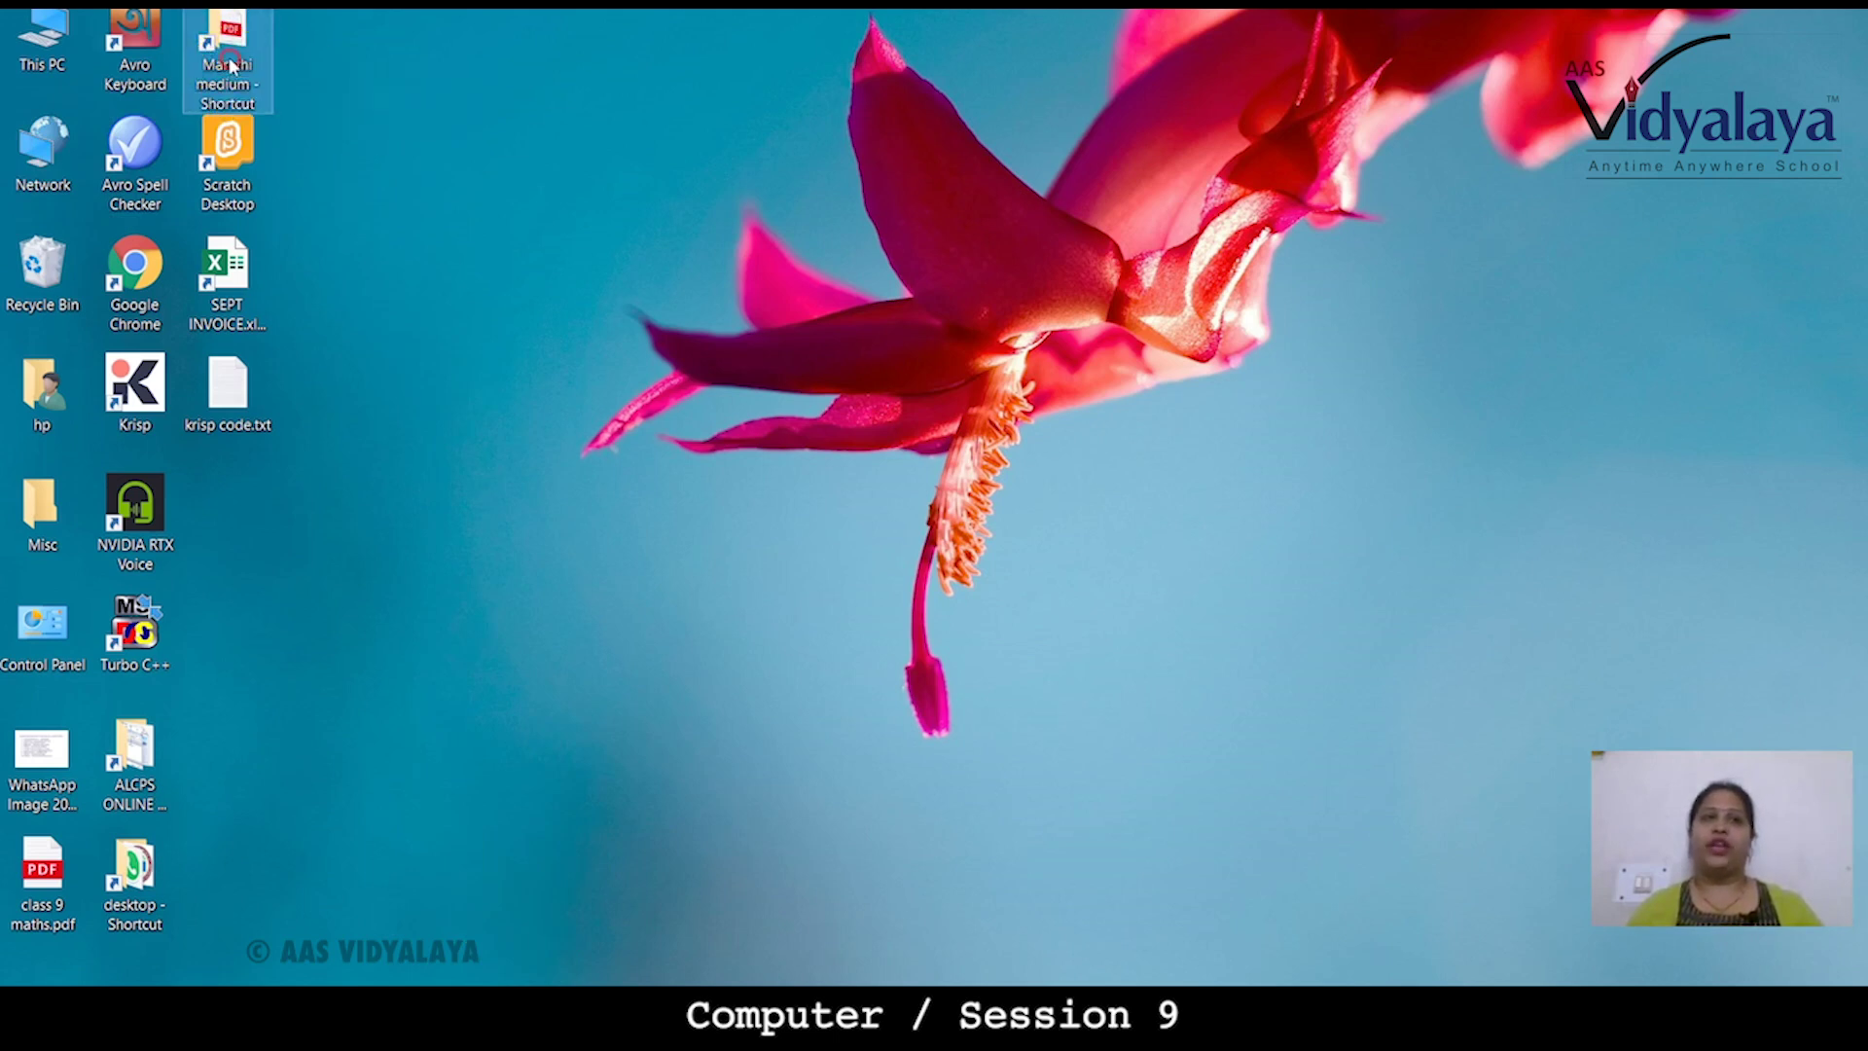
- Inspect the target path in the properties of the Marathi medium desktop shortcut and close the dialog
{"action": "right_click", "coordinate": [230, 62]}
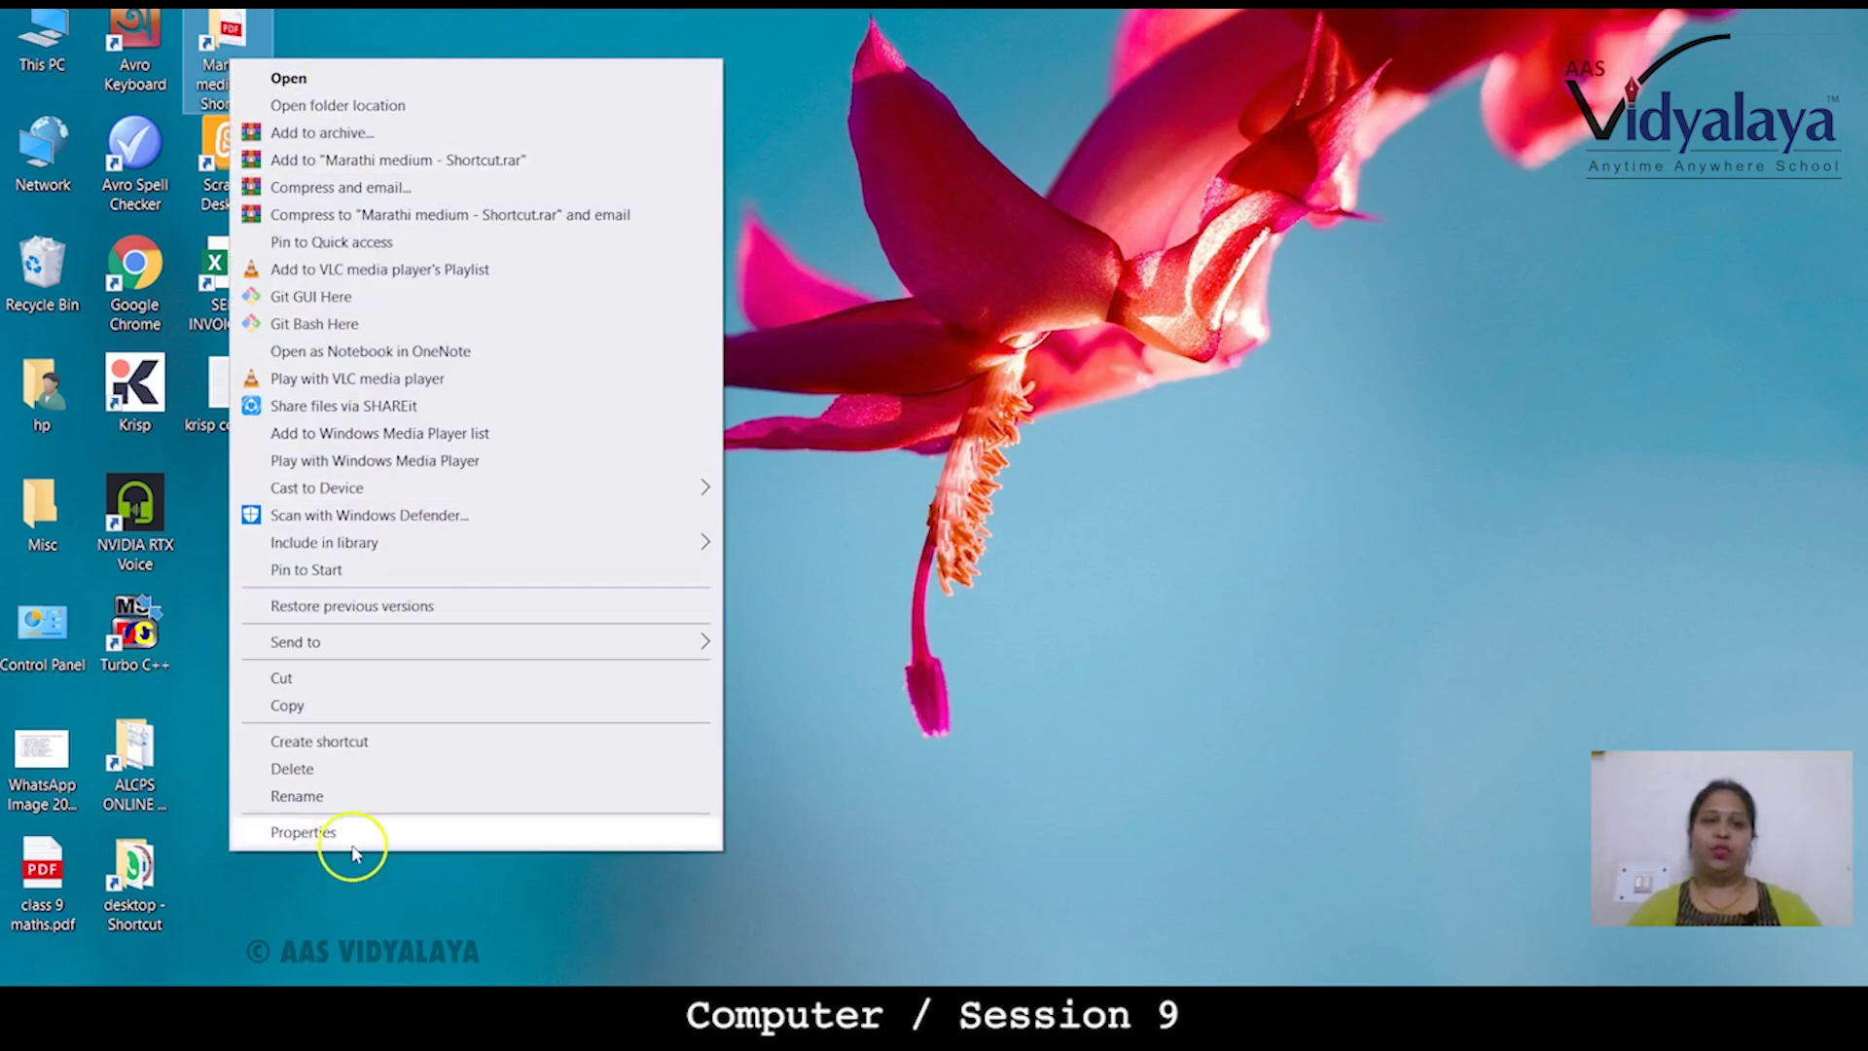
{"action": "left_click", "coordinate": [327, 834]}
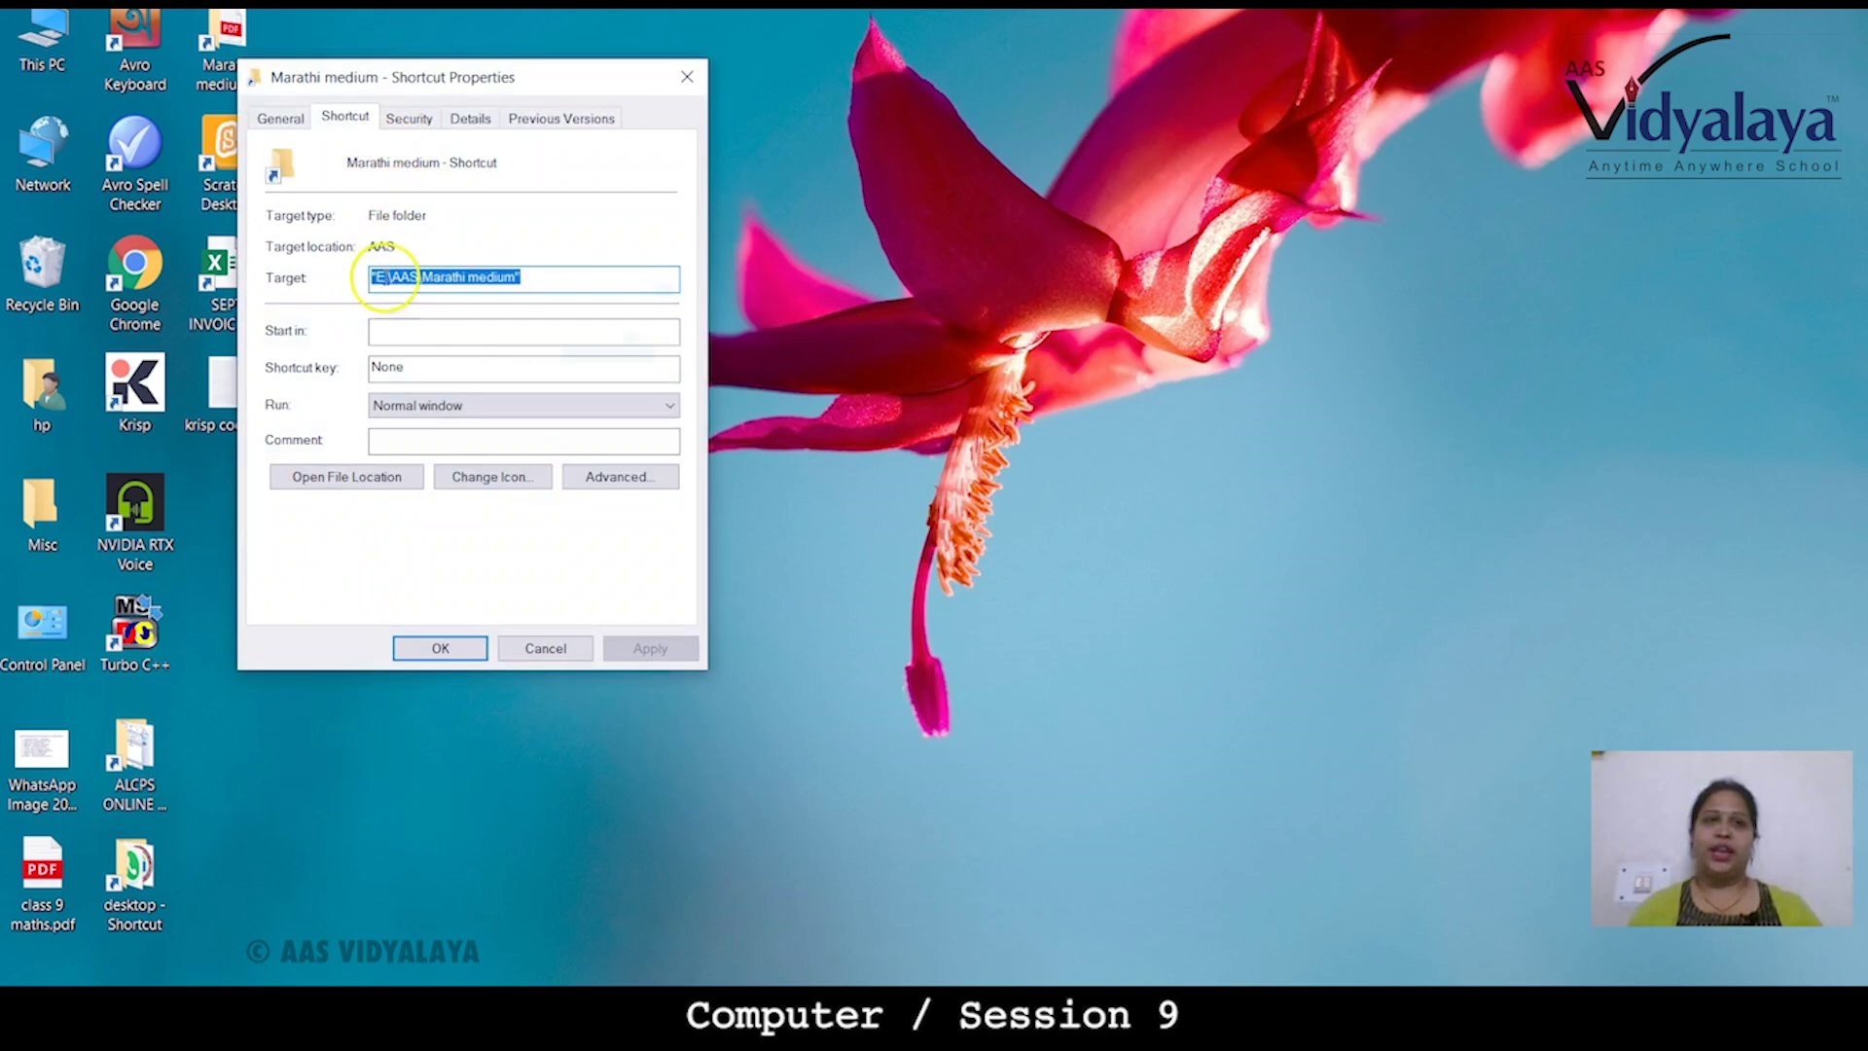
{"action": "left_click", "coordinate": [381, 277]}
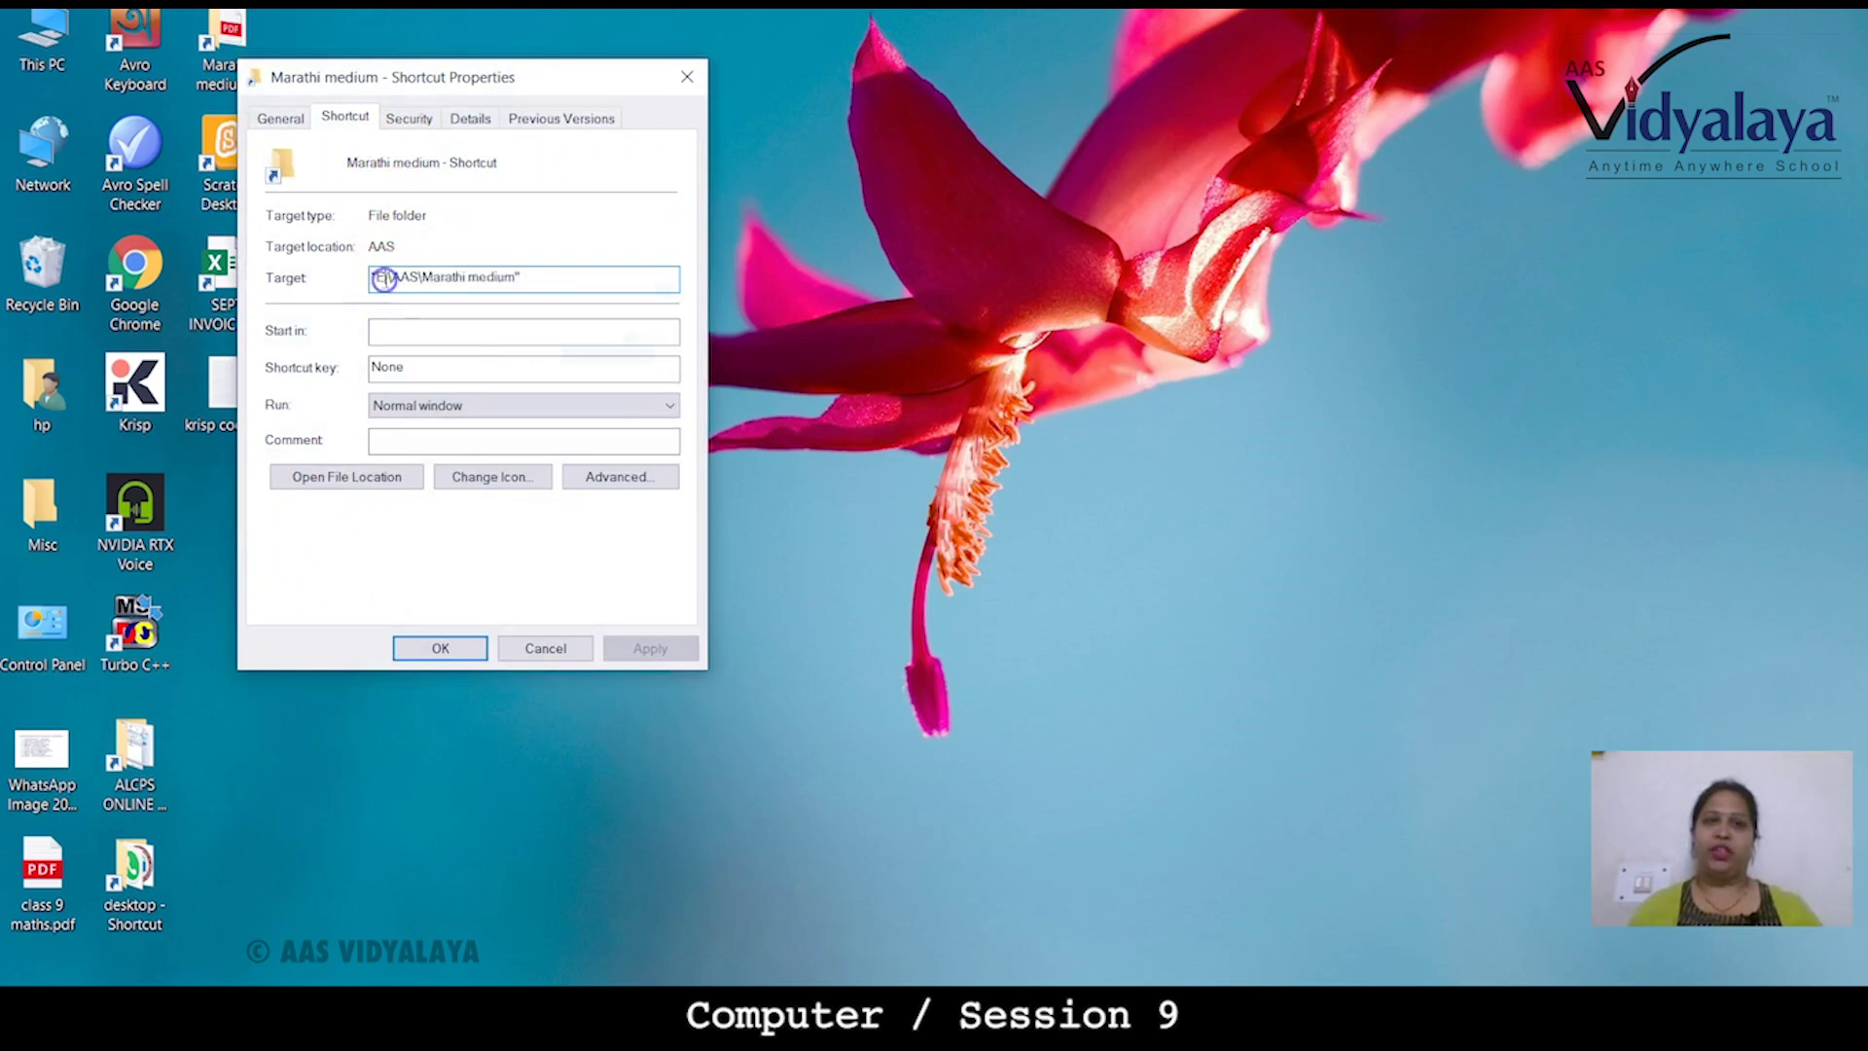
{"action": "left_click", "coordinate": [687, 77]}
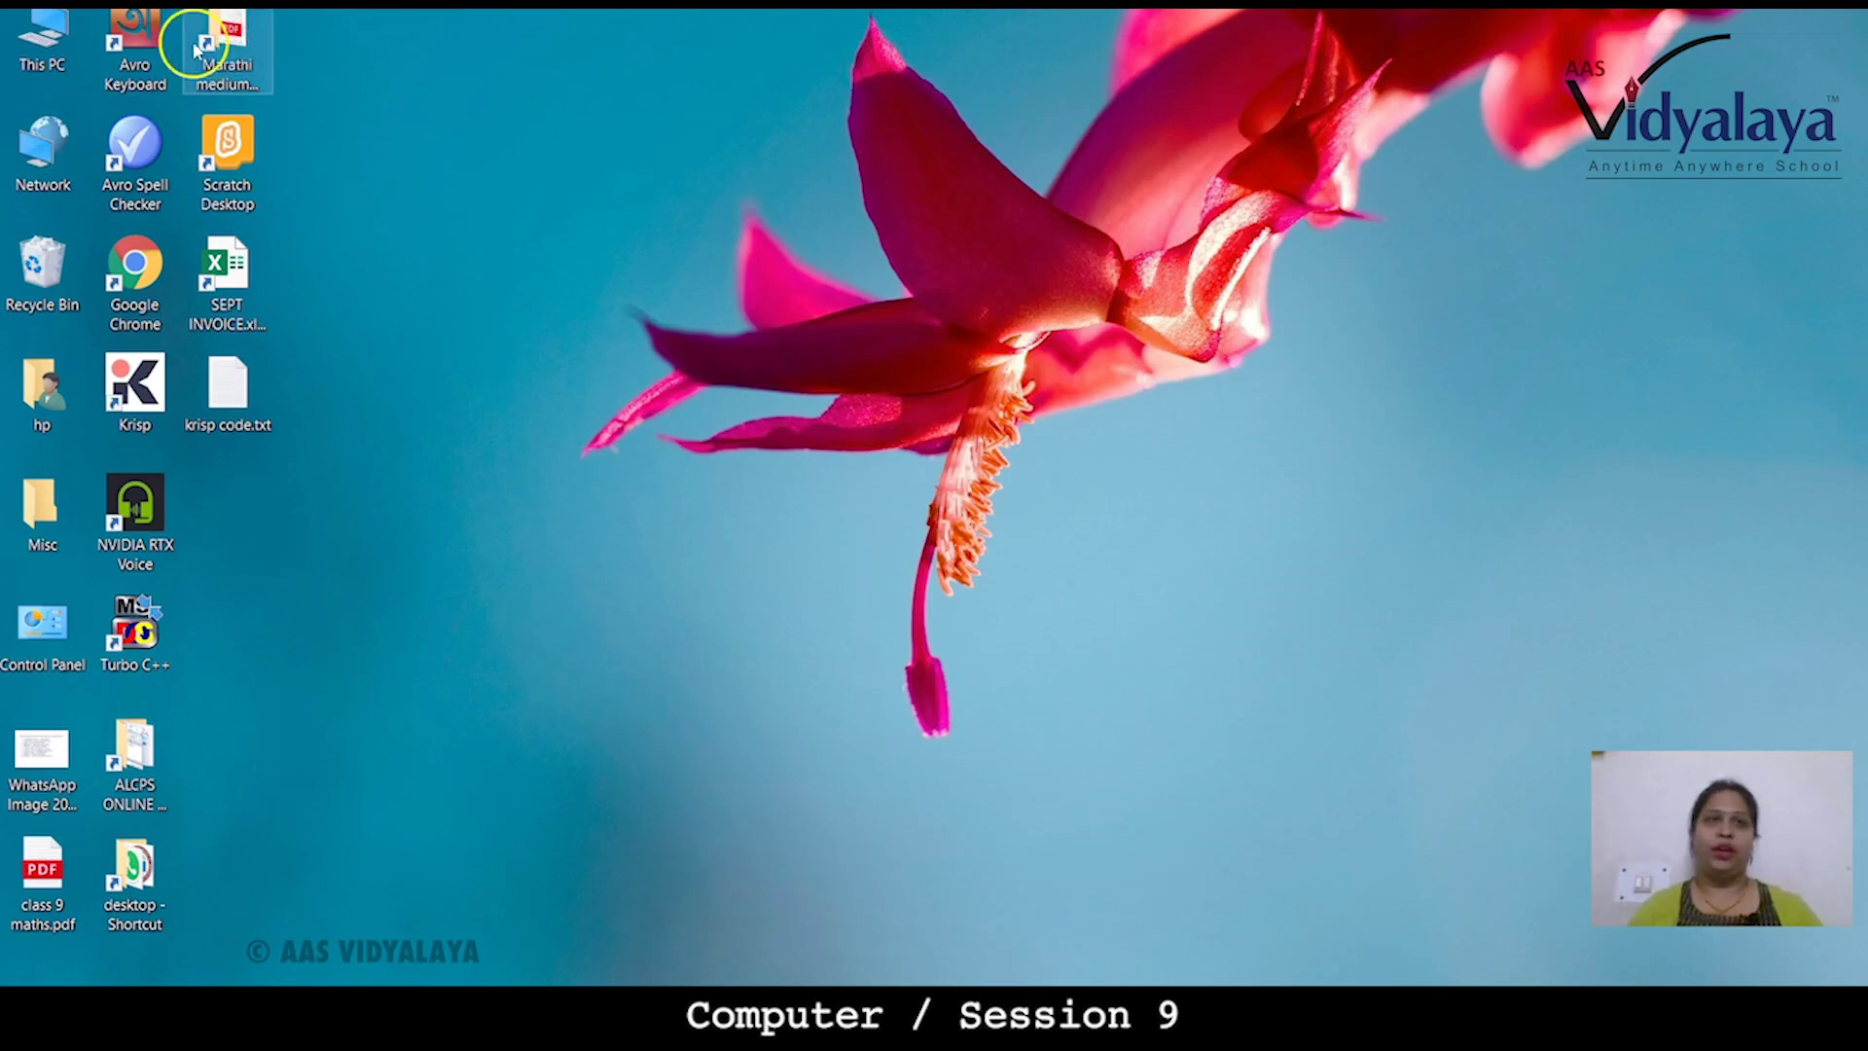
- Open Local Disk (E:) from This PC
{"action": "double_click", "coordinate": [34, 44]}
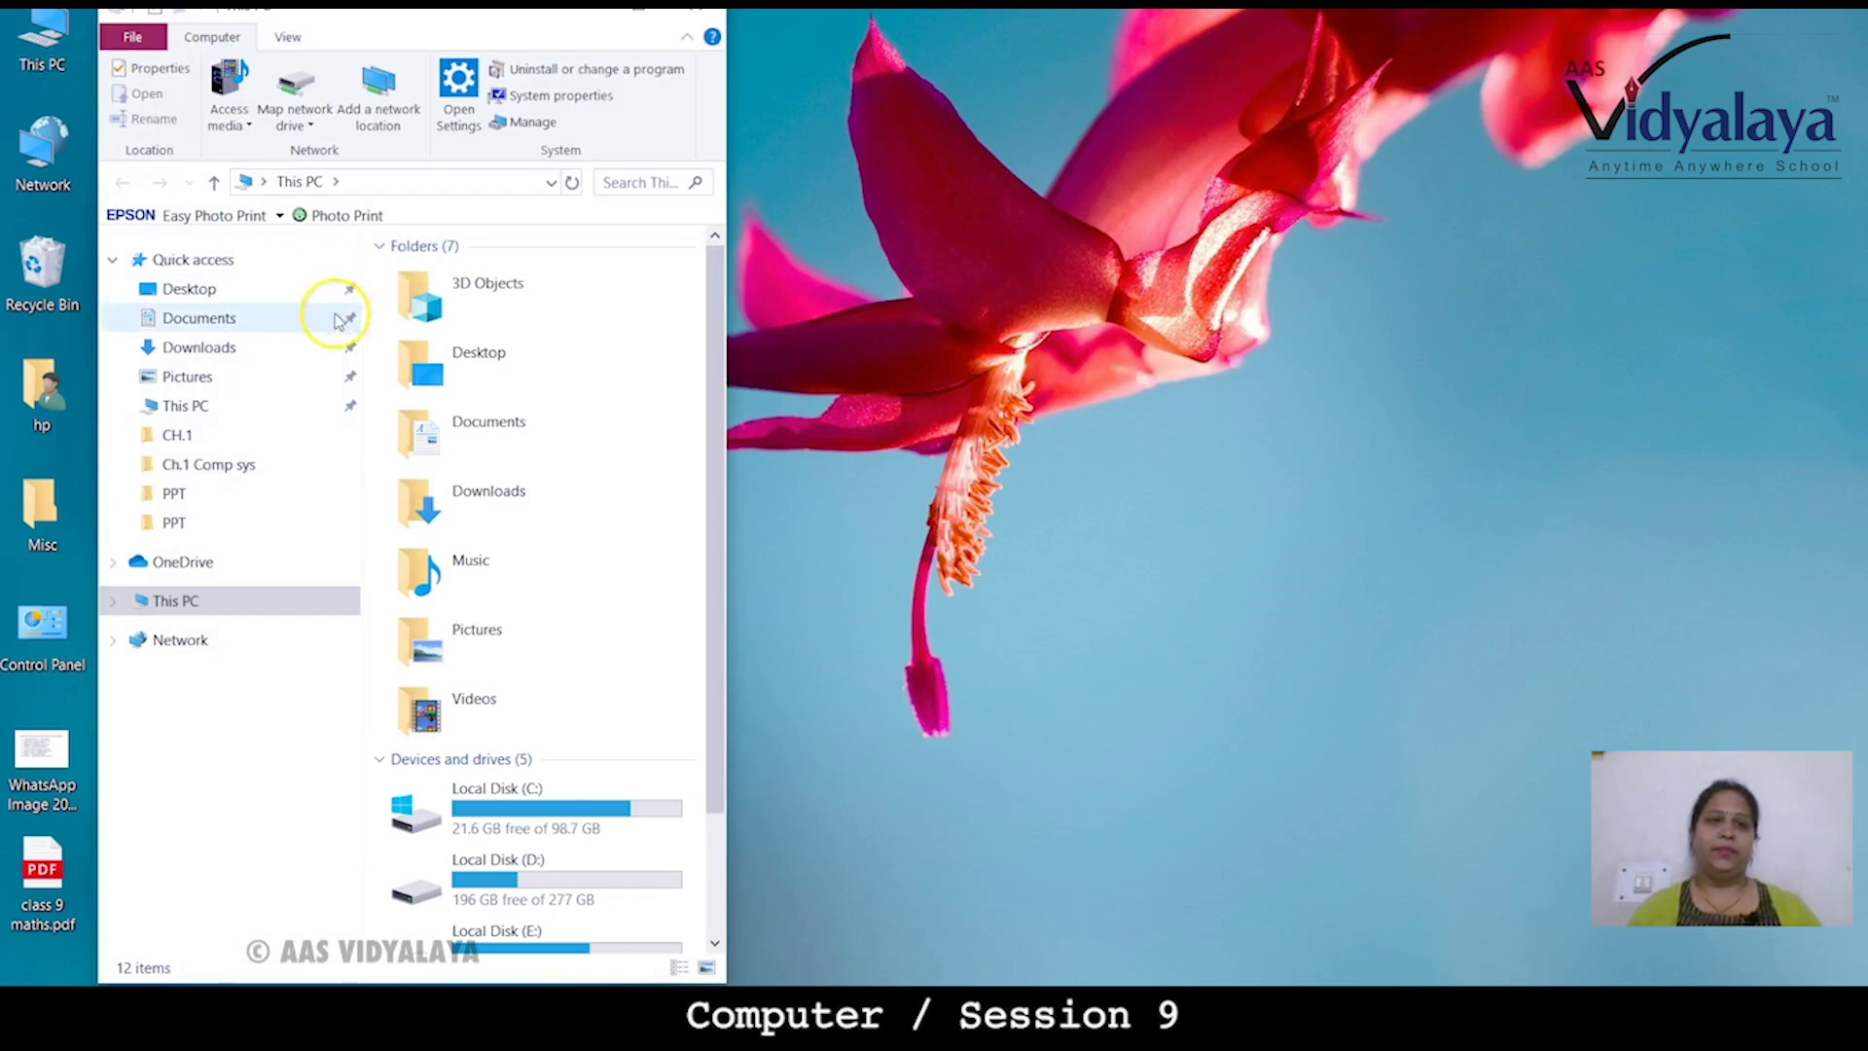
{"action": "scroll", "coordinate": [472, 717], "scroll_direction": "down", "scroll_amount": 2}
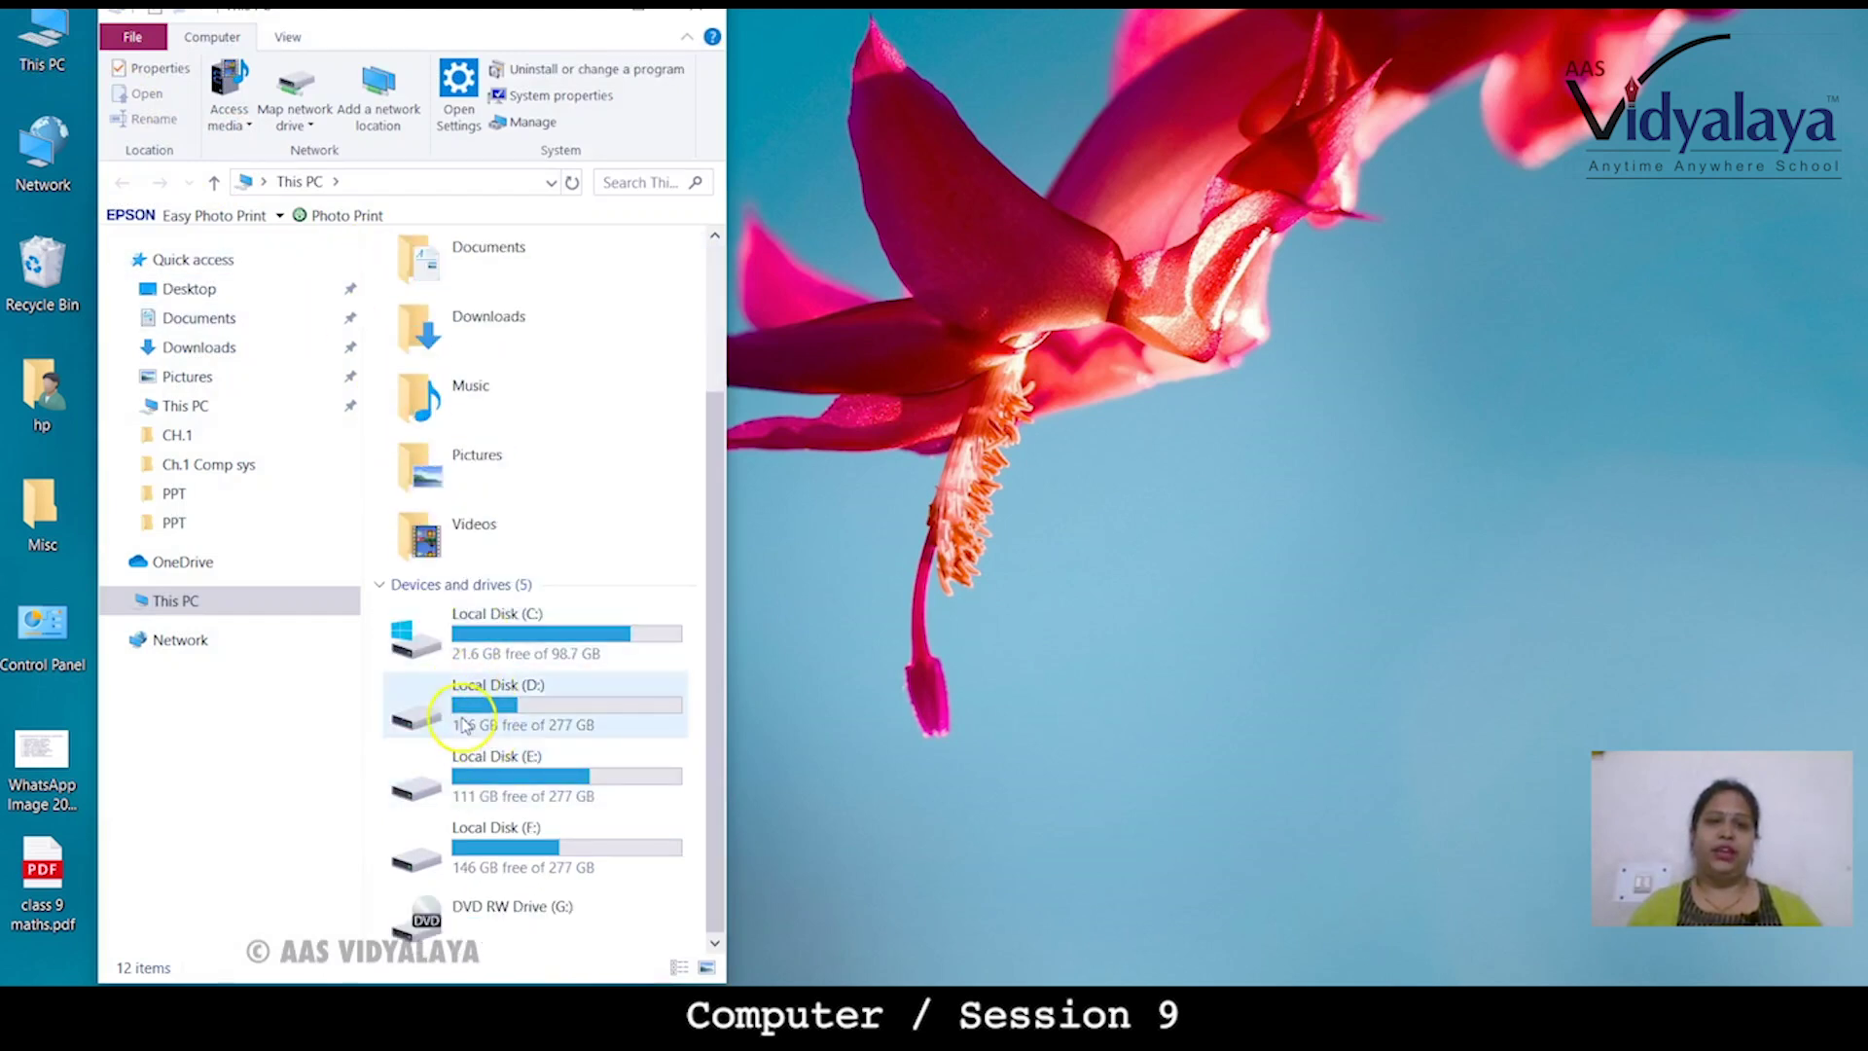
{"action": "left_click", "coordinate": [519, 761]}
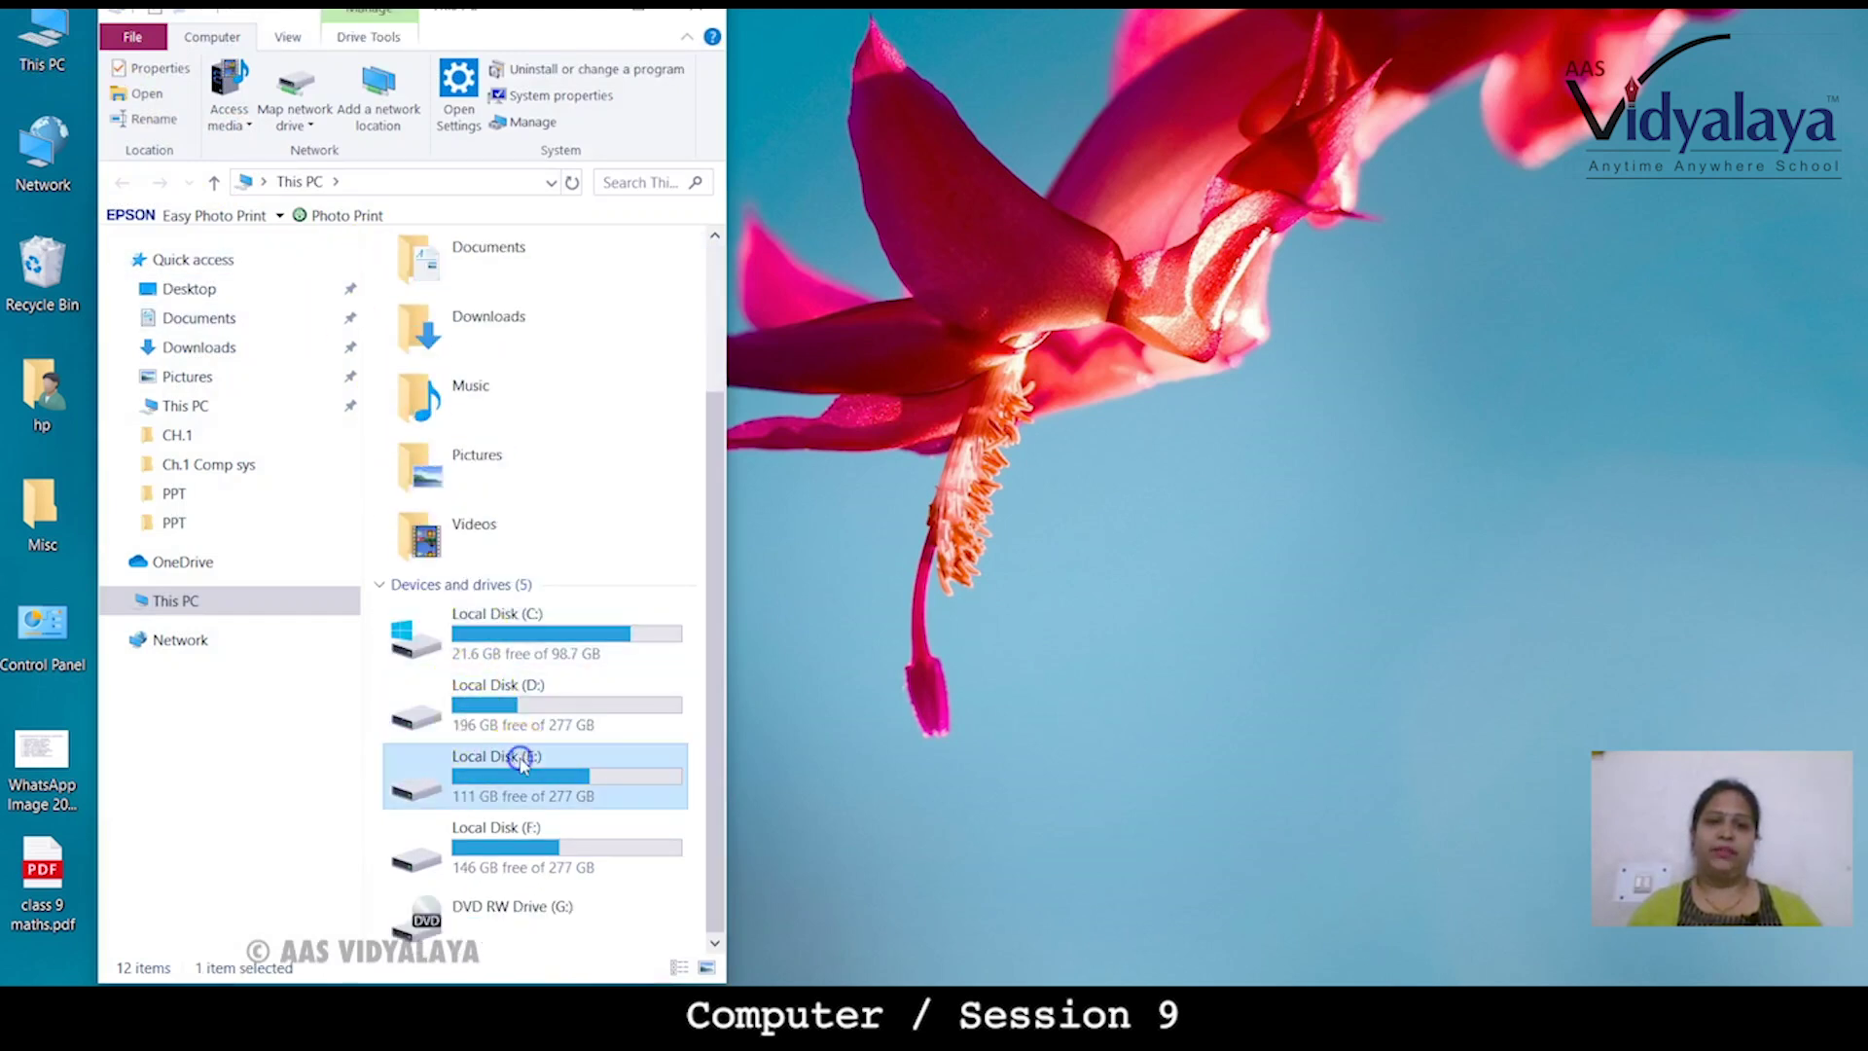
{"action": "double_click", "coordinate": [459, 757]}
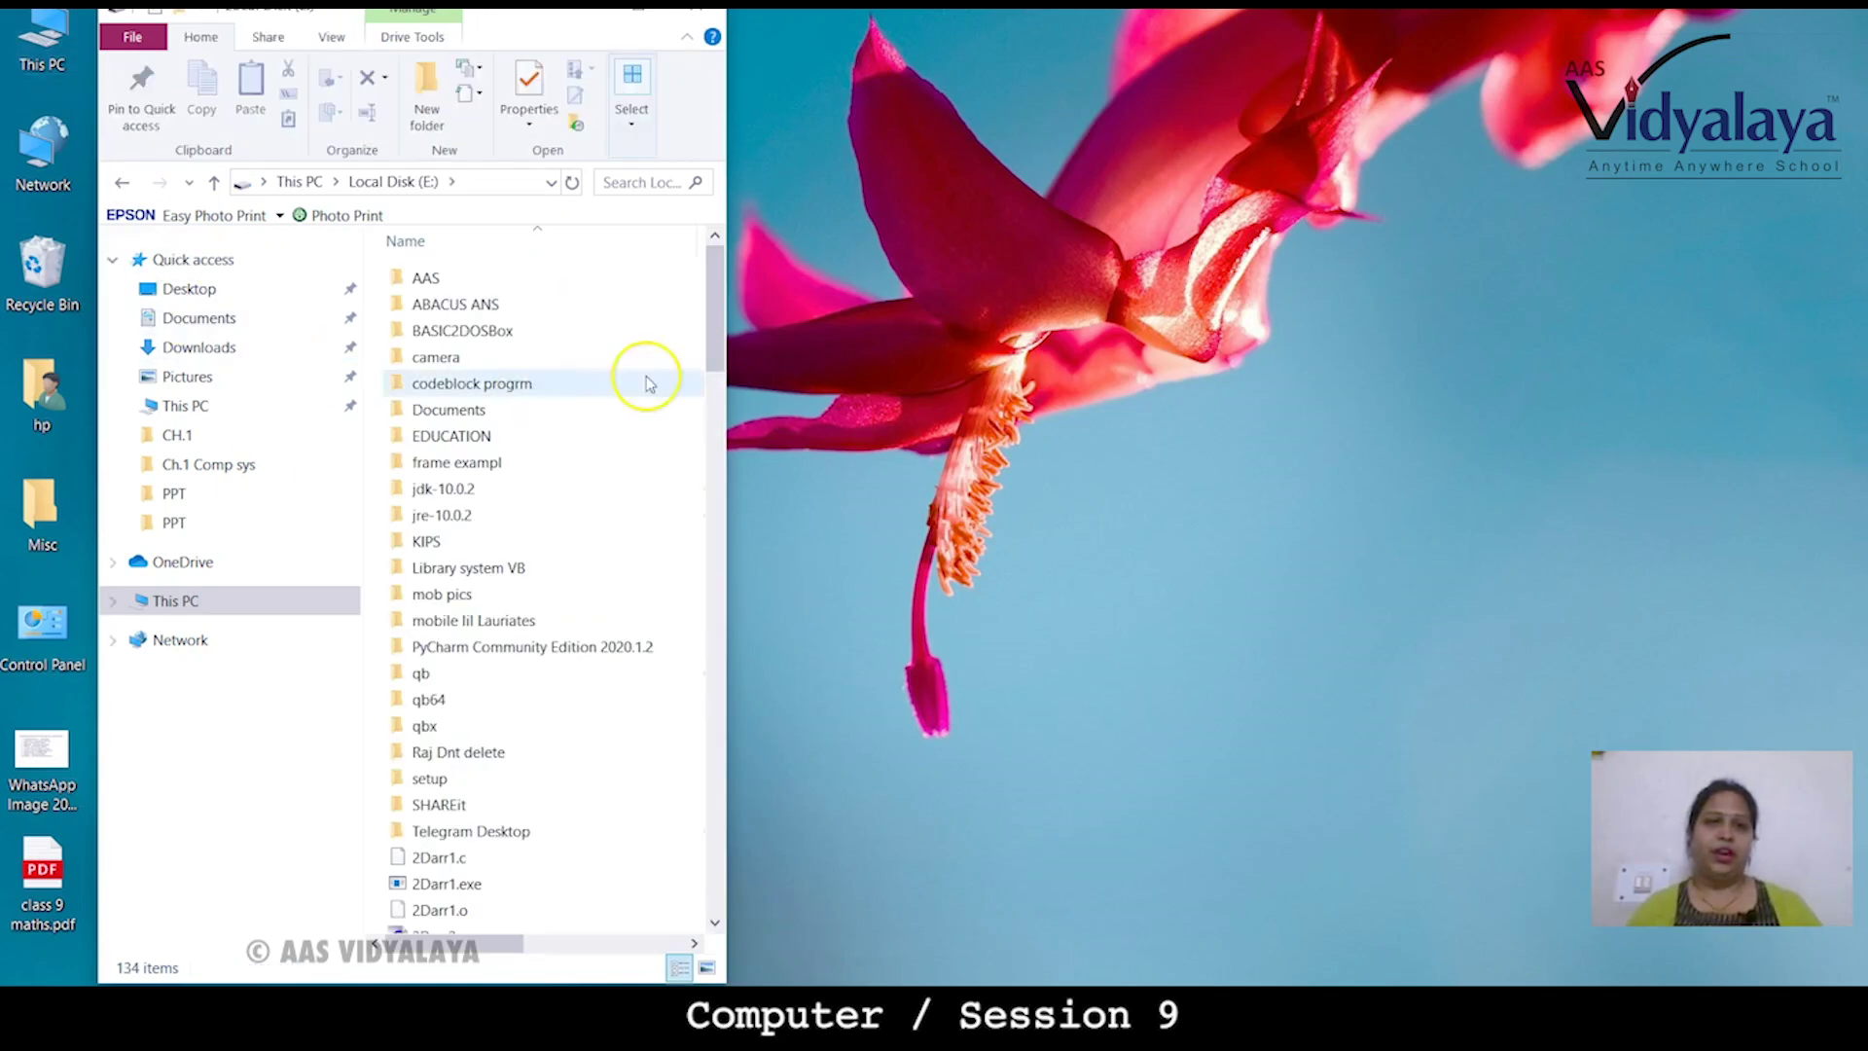
- Locate the original Marathi medium folder inside the AAS folder on drive E: and close the window
{"action": "scroll", "coordinate": [486, 486], "scroll_direction": "down", "scroll_amount": 2}
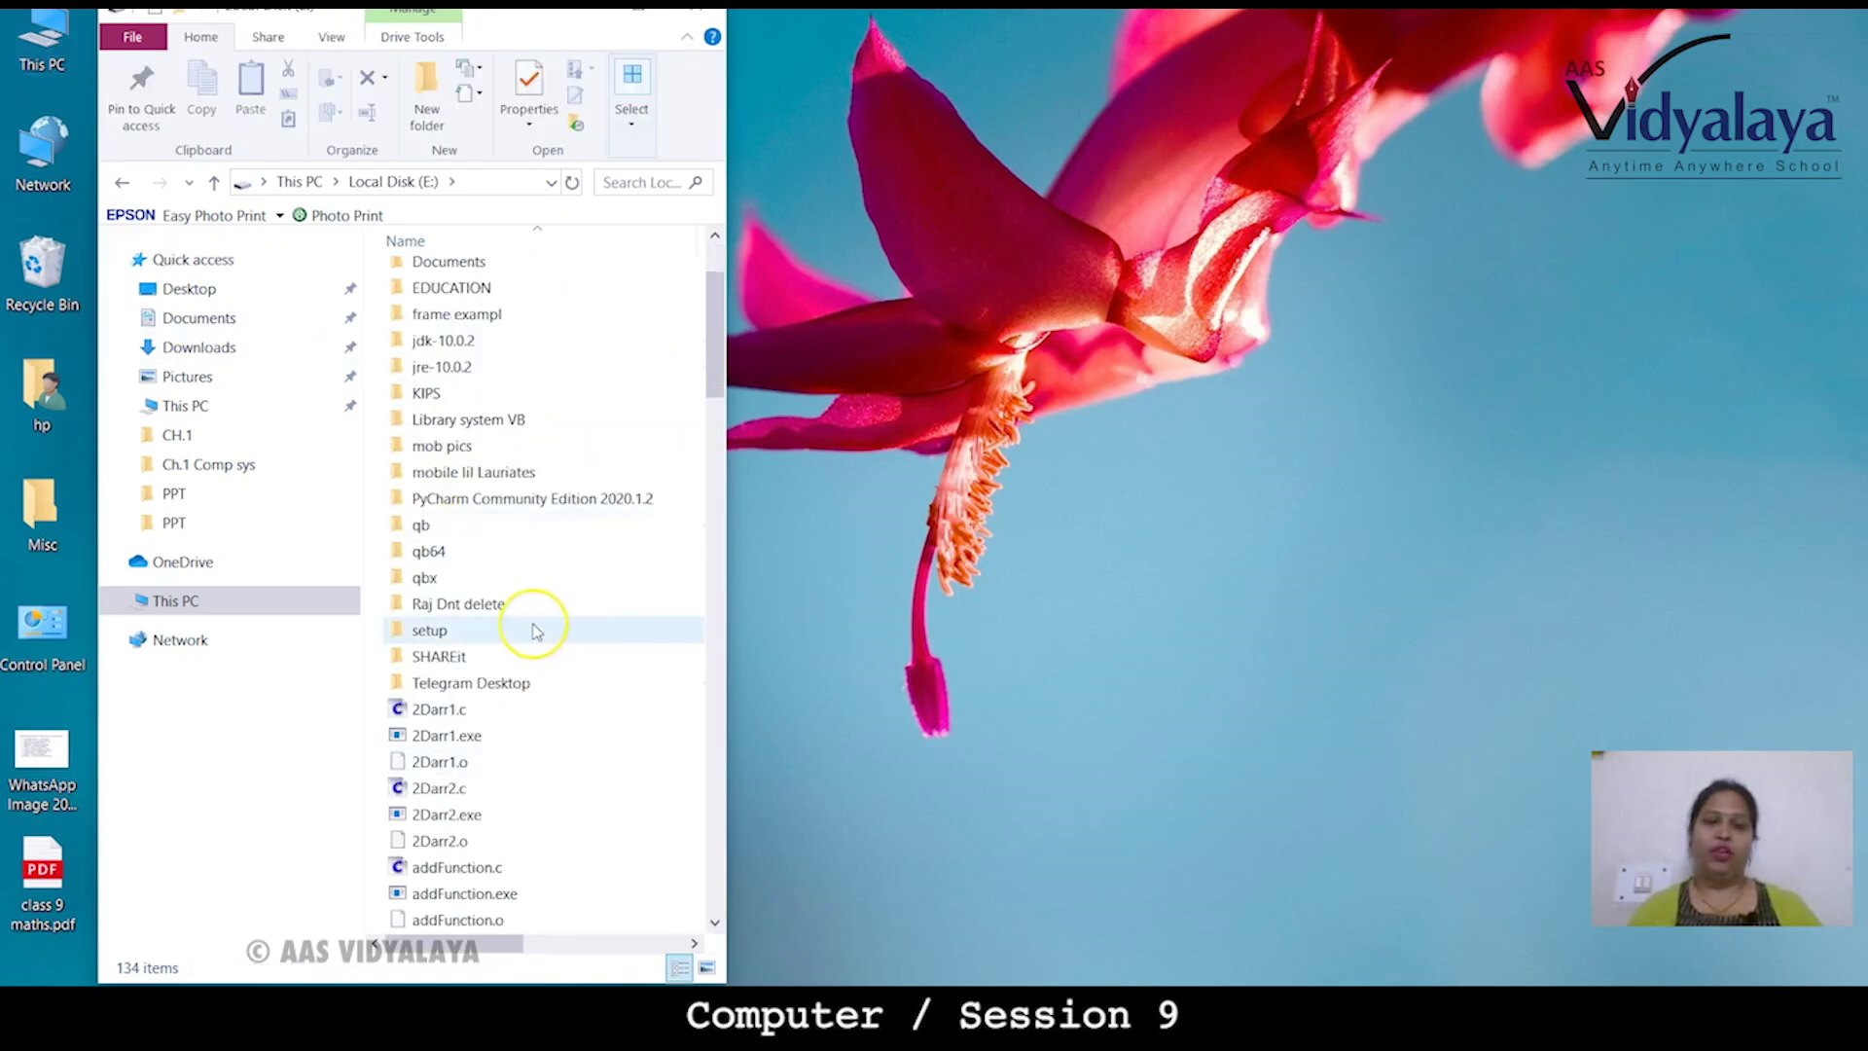
{"action": "scroll", "coordinate": [492, 603], "scroll_direction": "up", "scroll_amount": 2}
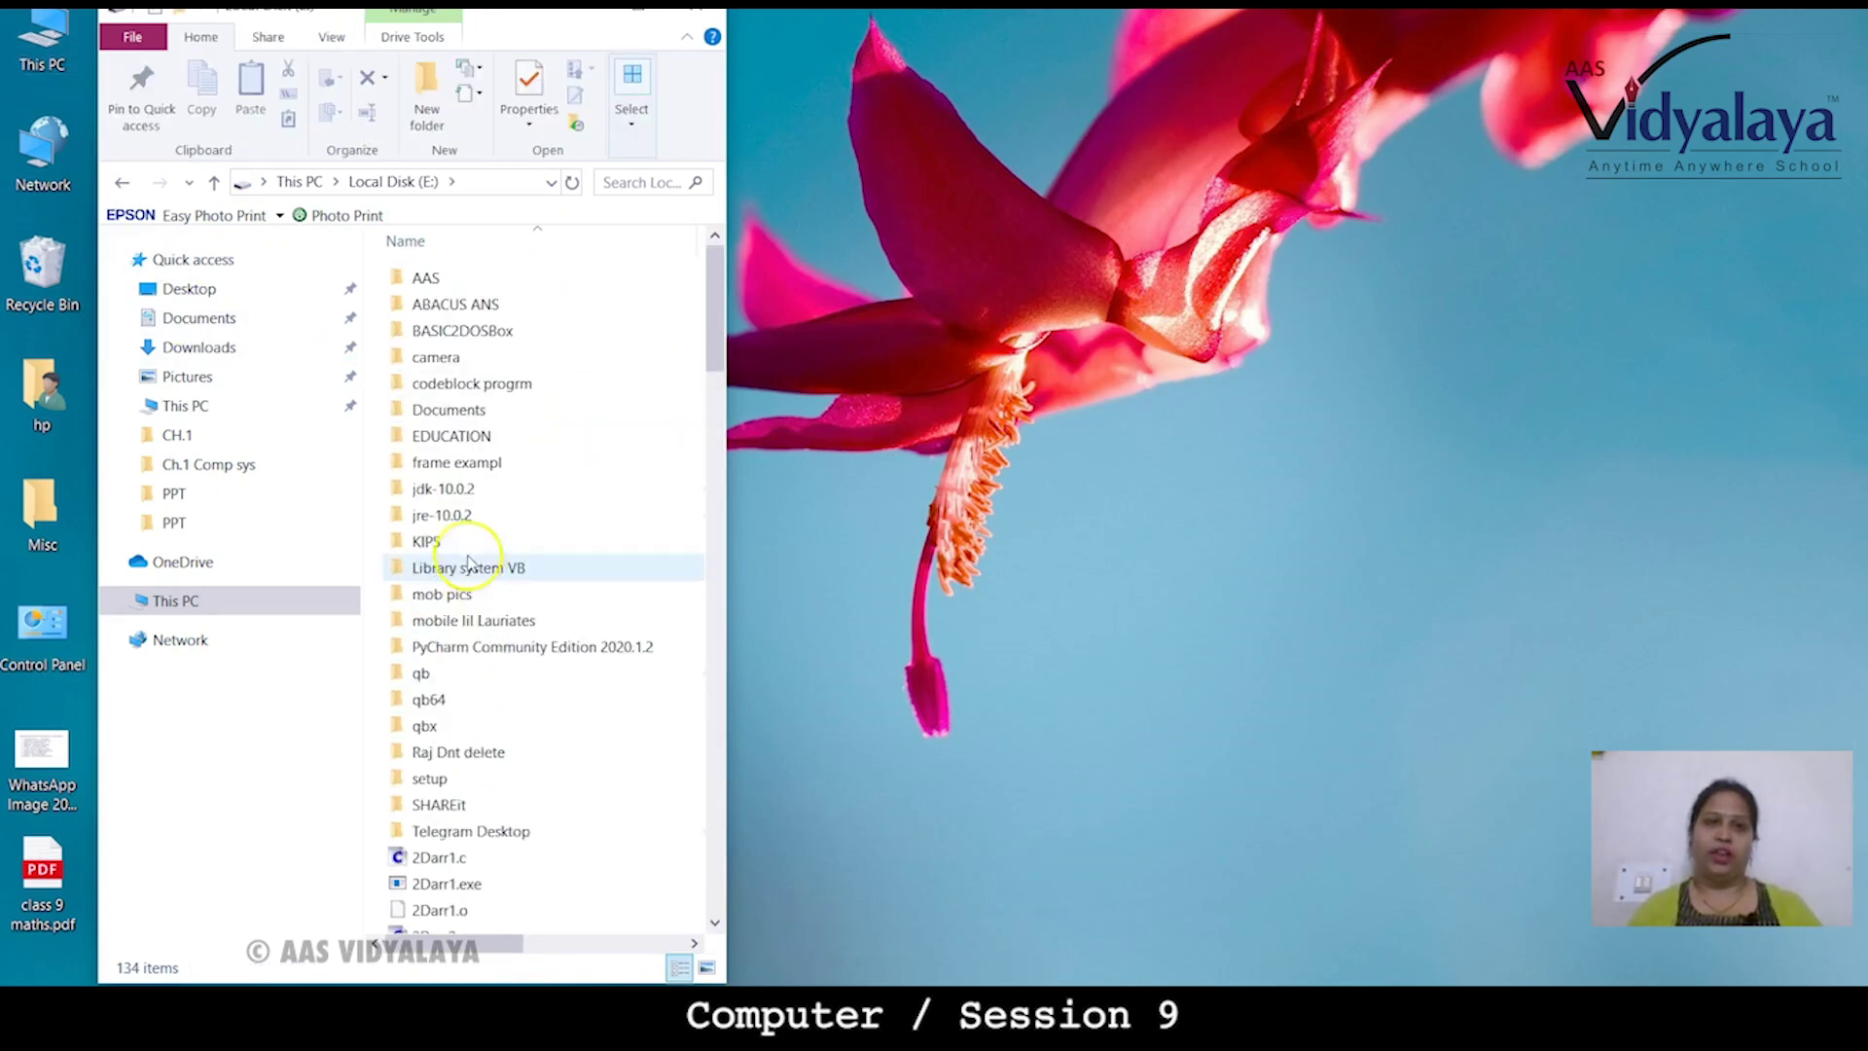
{"action": "double_click", "coordinate": [433, 277]}
{"action": "scroll", "coordinate": [518, 479], "scroll_direction": "down", "scroll_amount": 4}
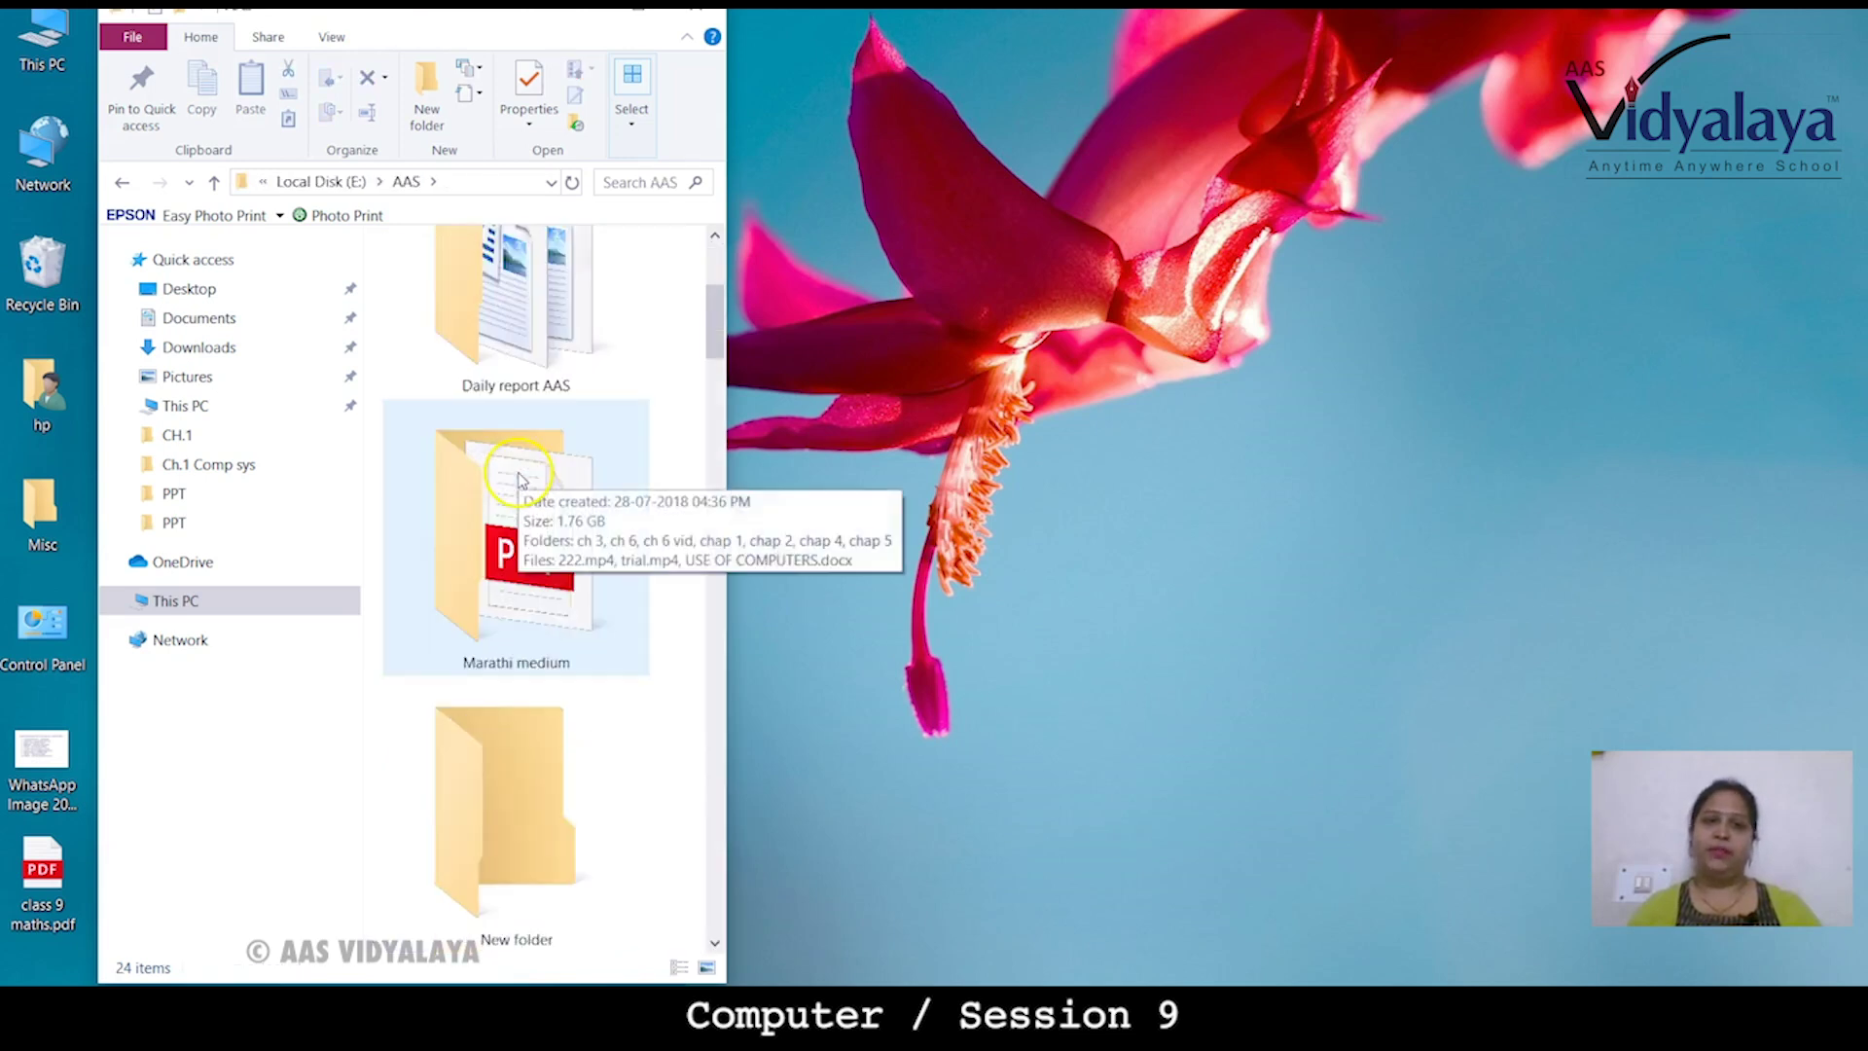
{"action": "left_click", "coordinate": [442, 611]}
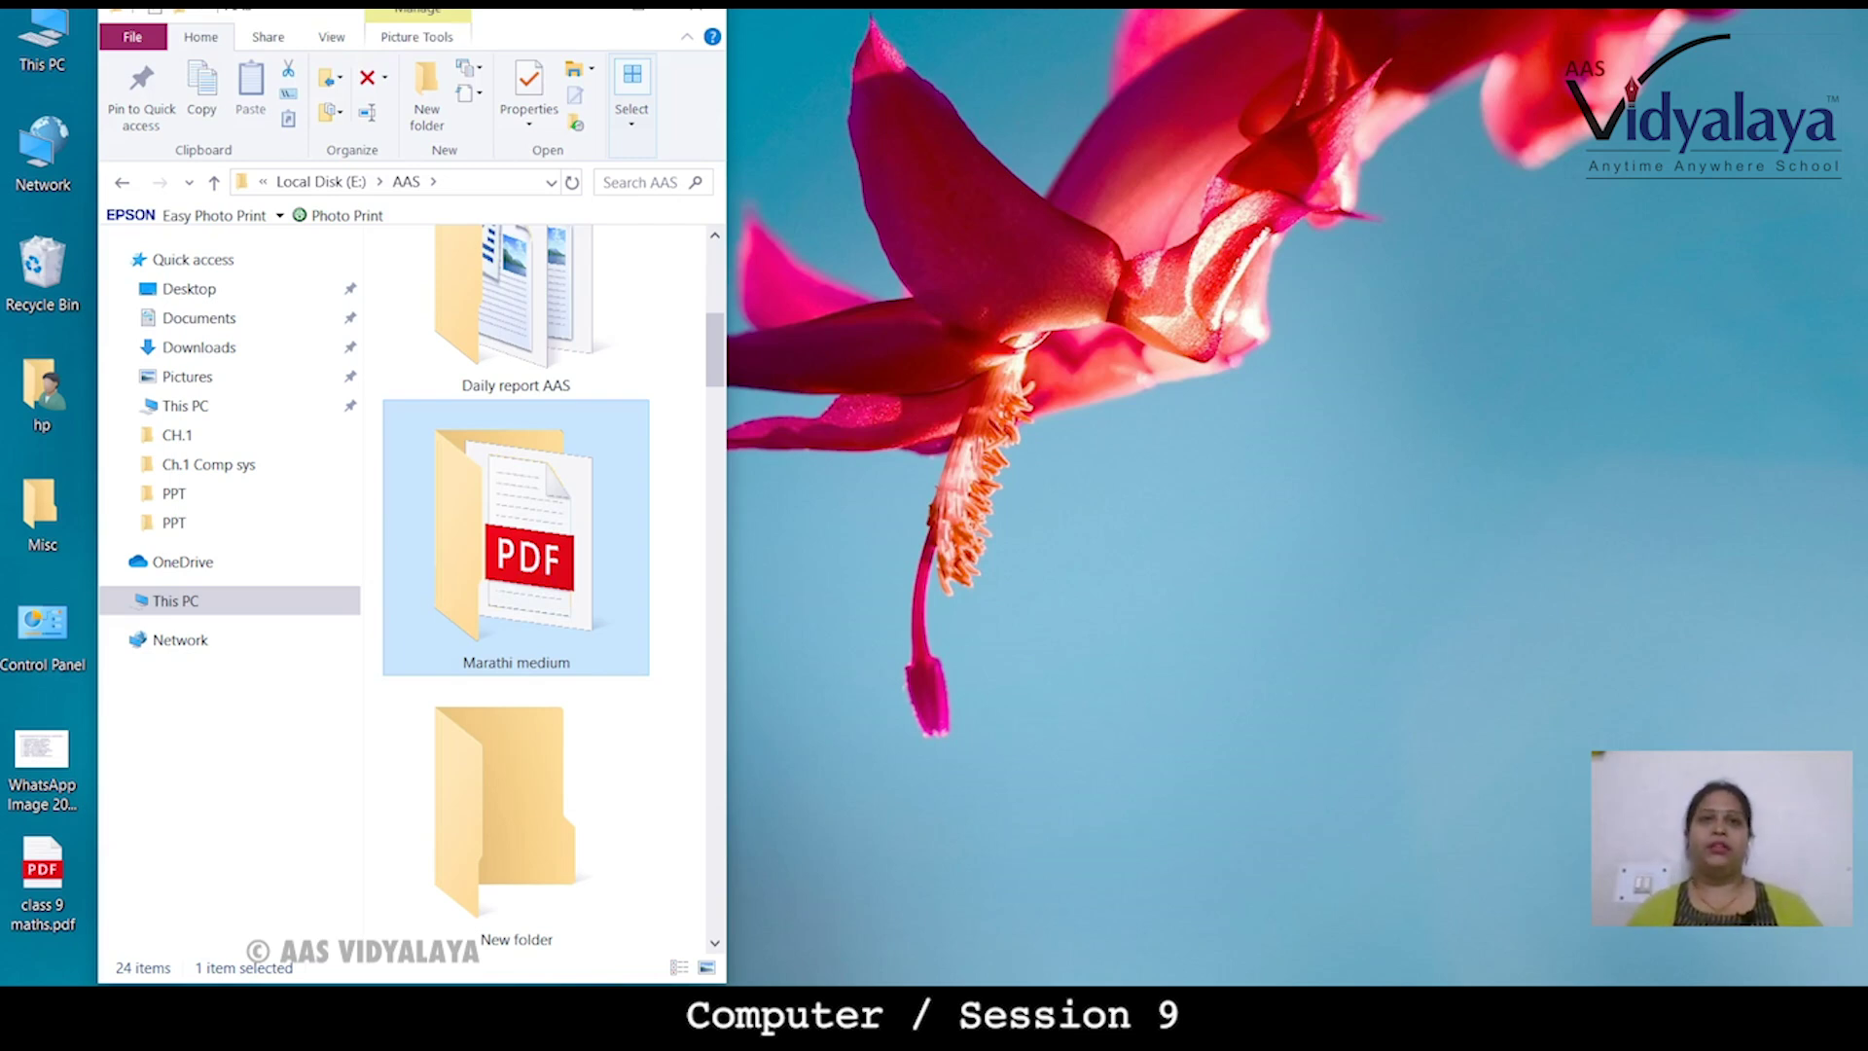
{"action": "left_click", "coordinate": [692, 15]}
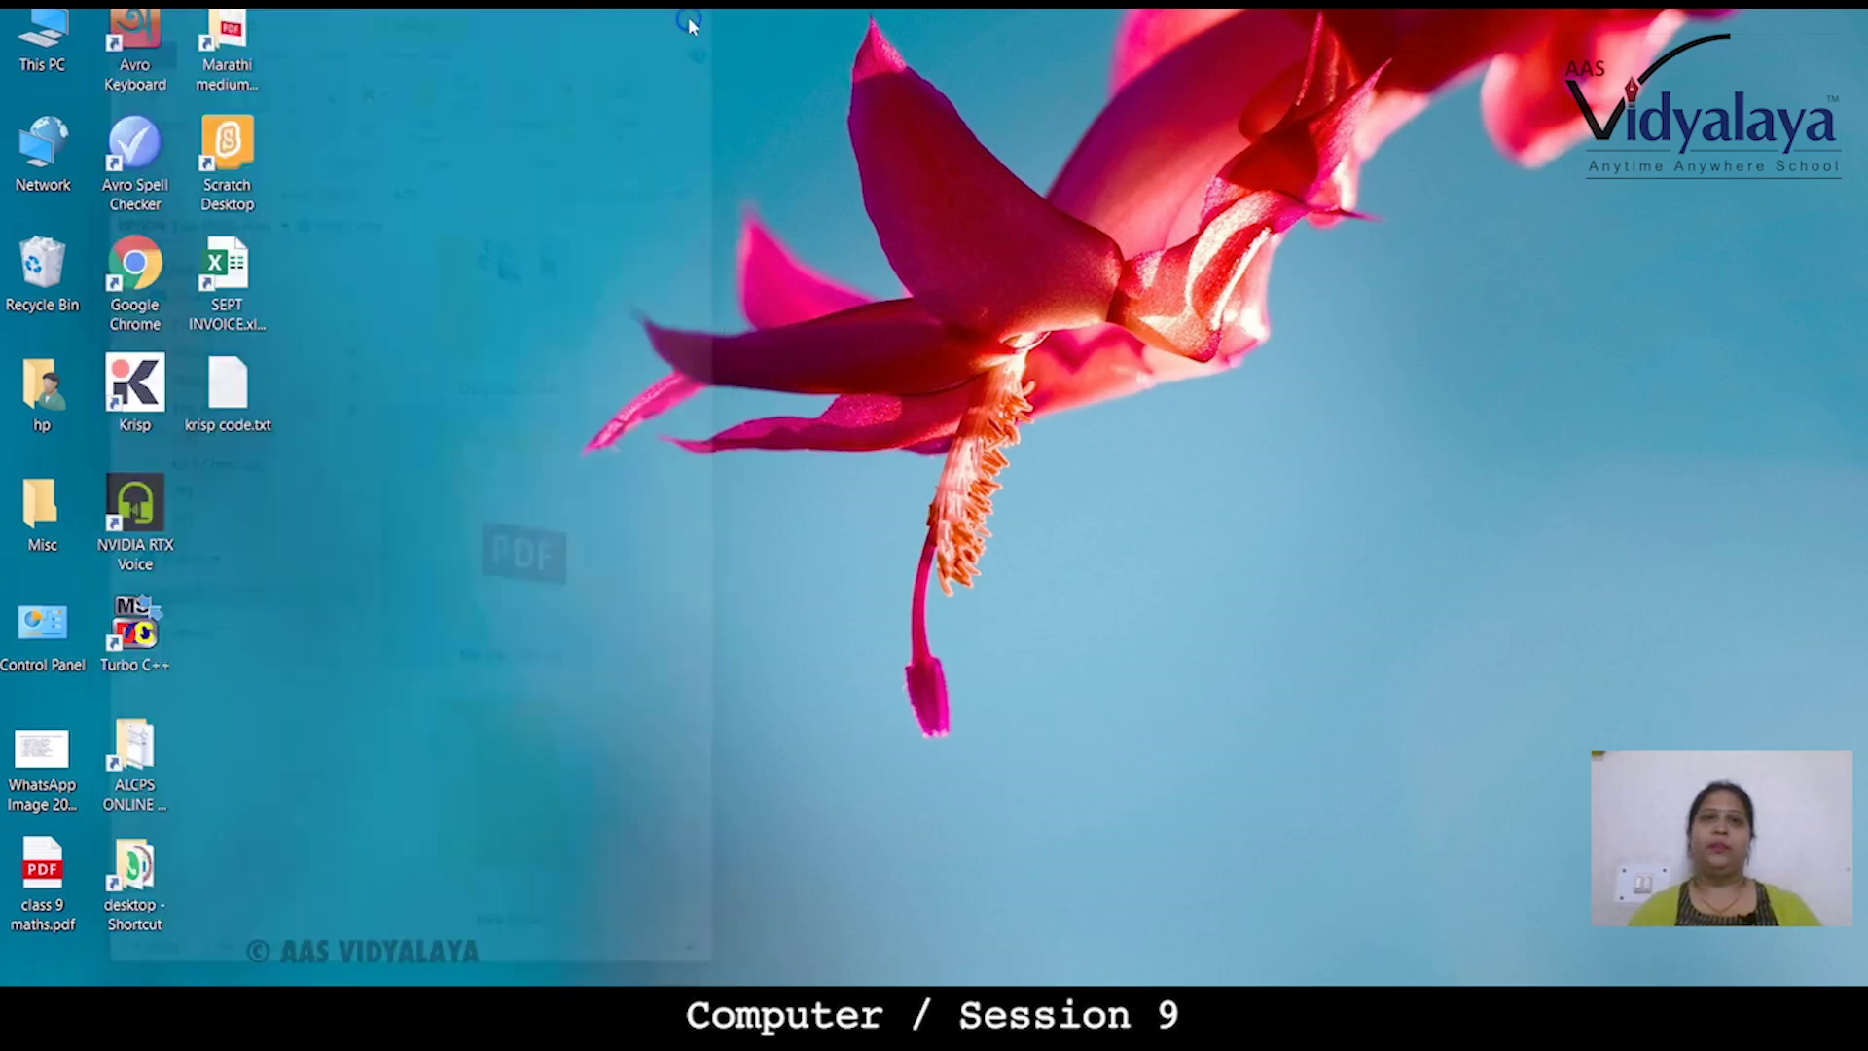
- Check the locations that the Marathi medium and SEPT INVOICE desktop shortcuts point to
{"action": "left_click", "coordinate": [259, 70]}
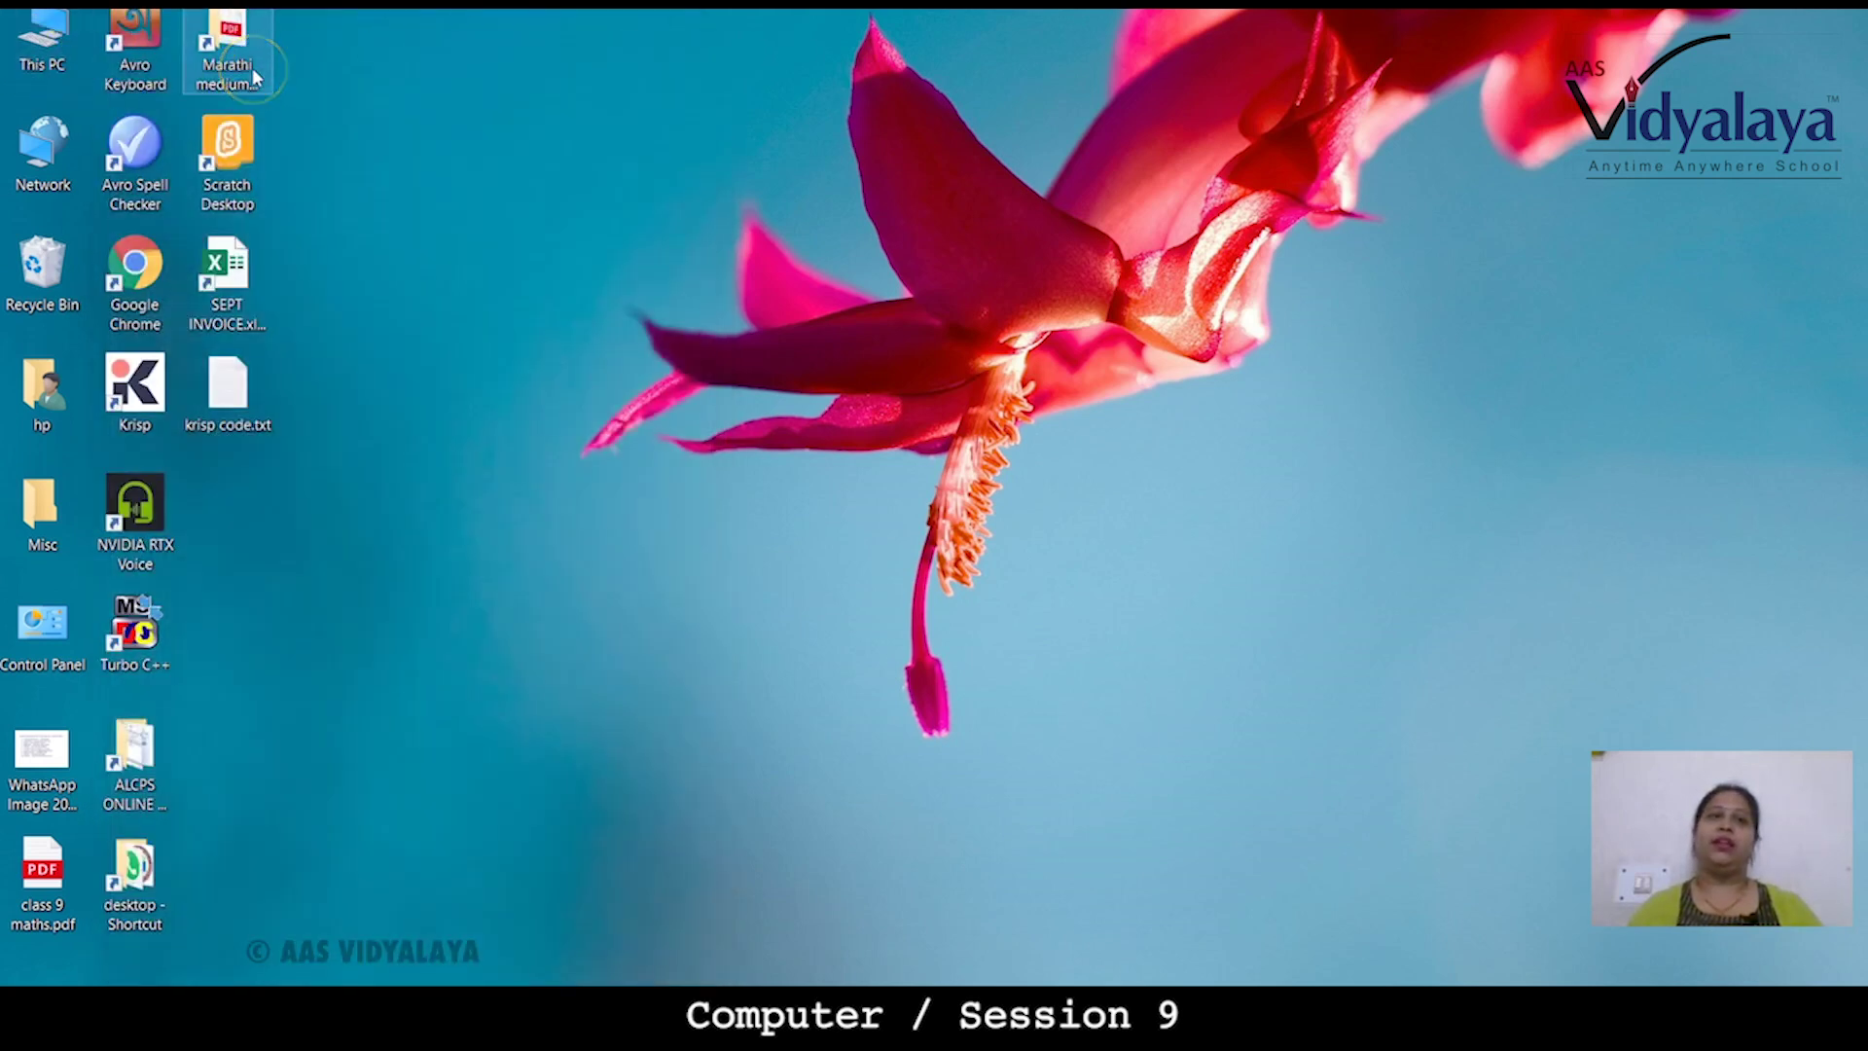
{"action": "double_click", "coordinate": [243, 20]}
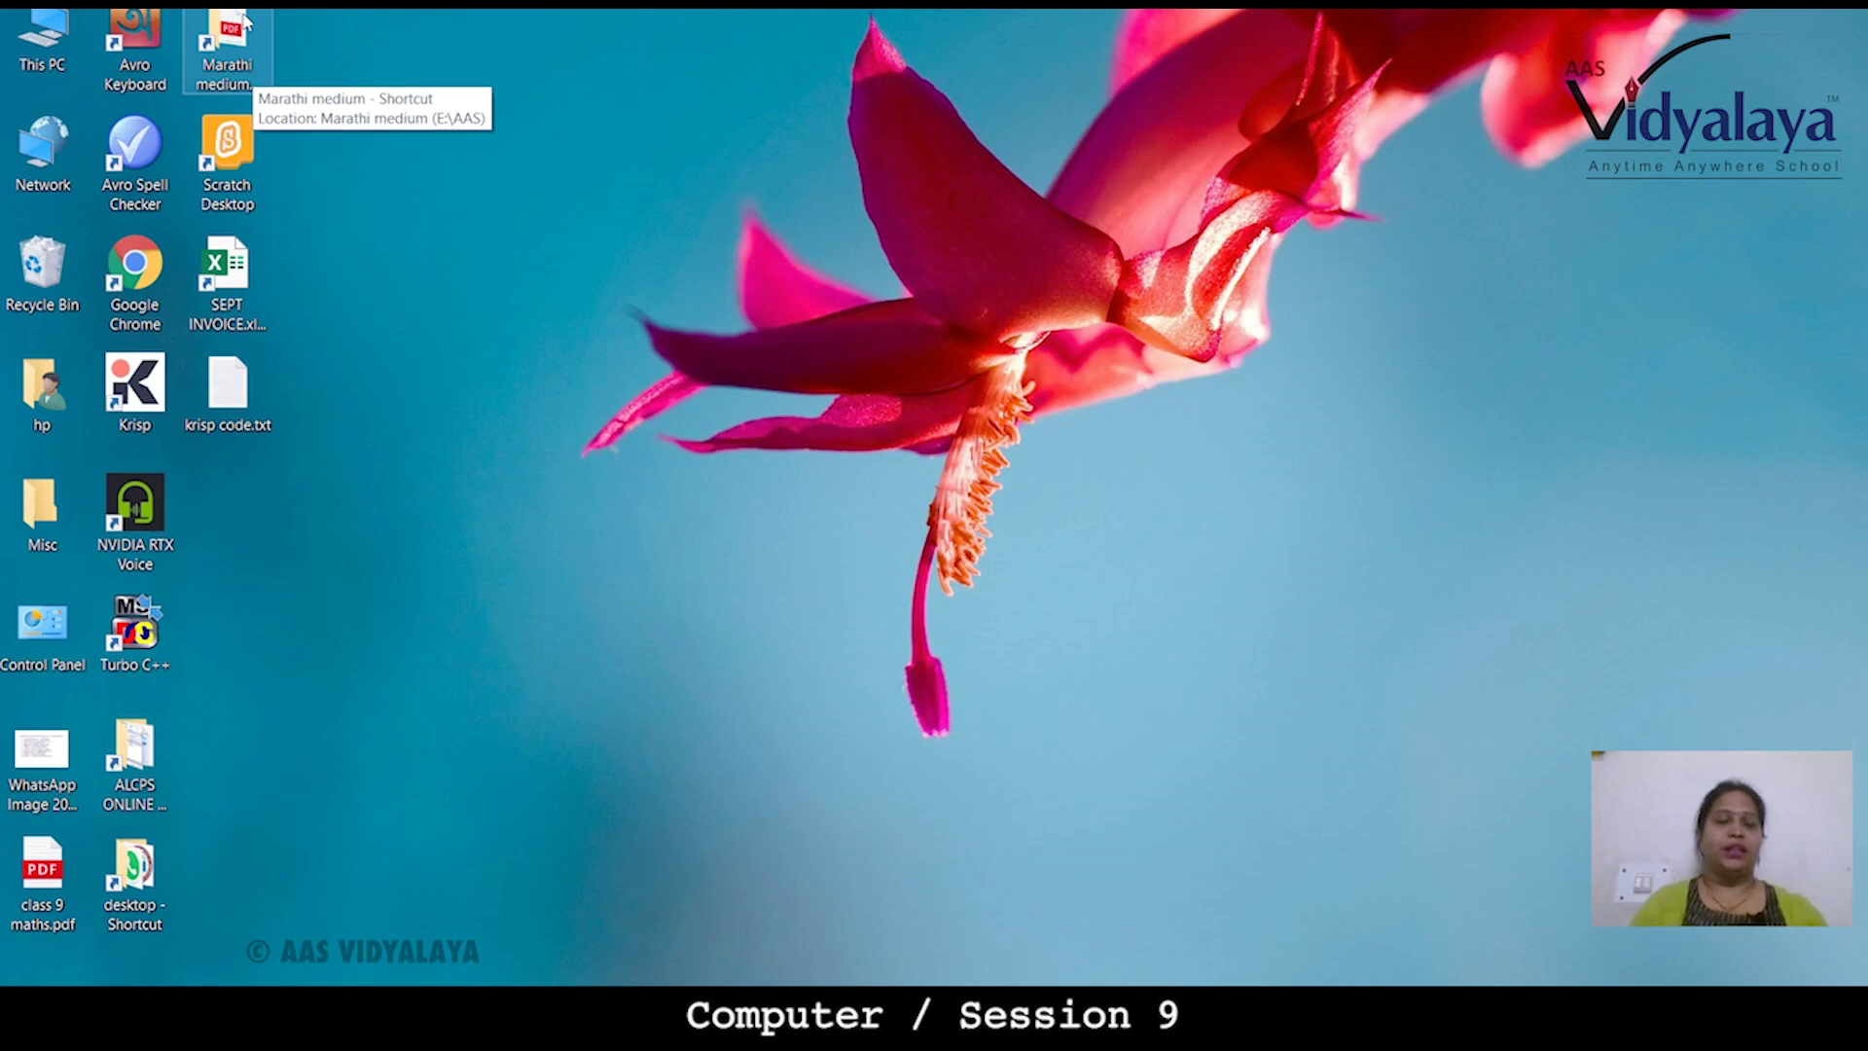
{"action": "double_click", "coordinate": [239, 54]}
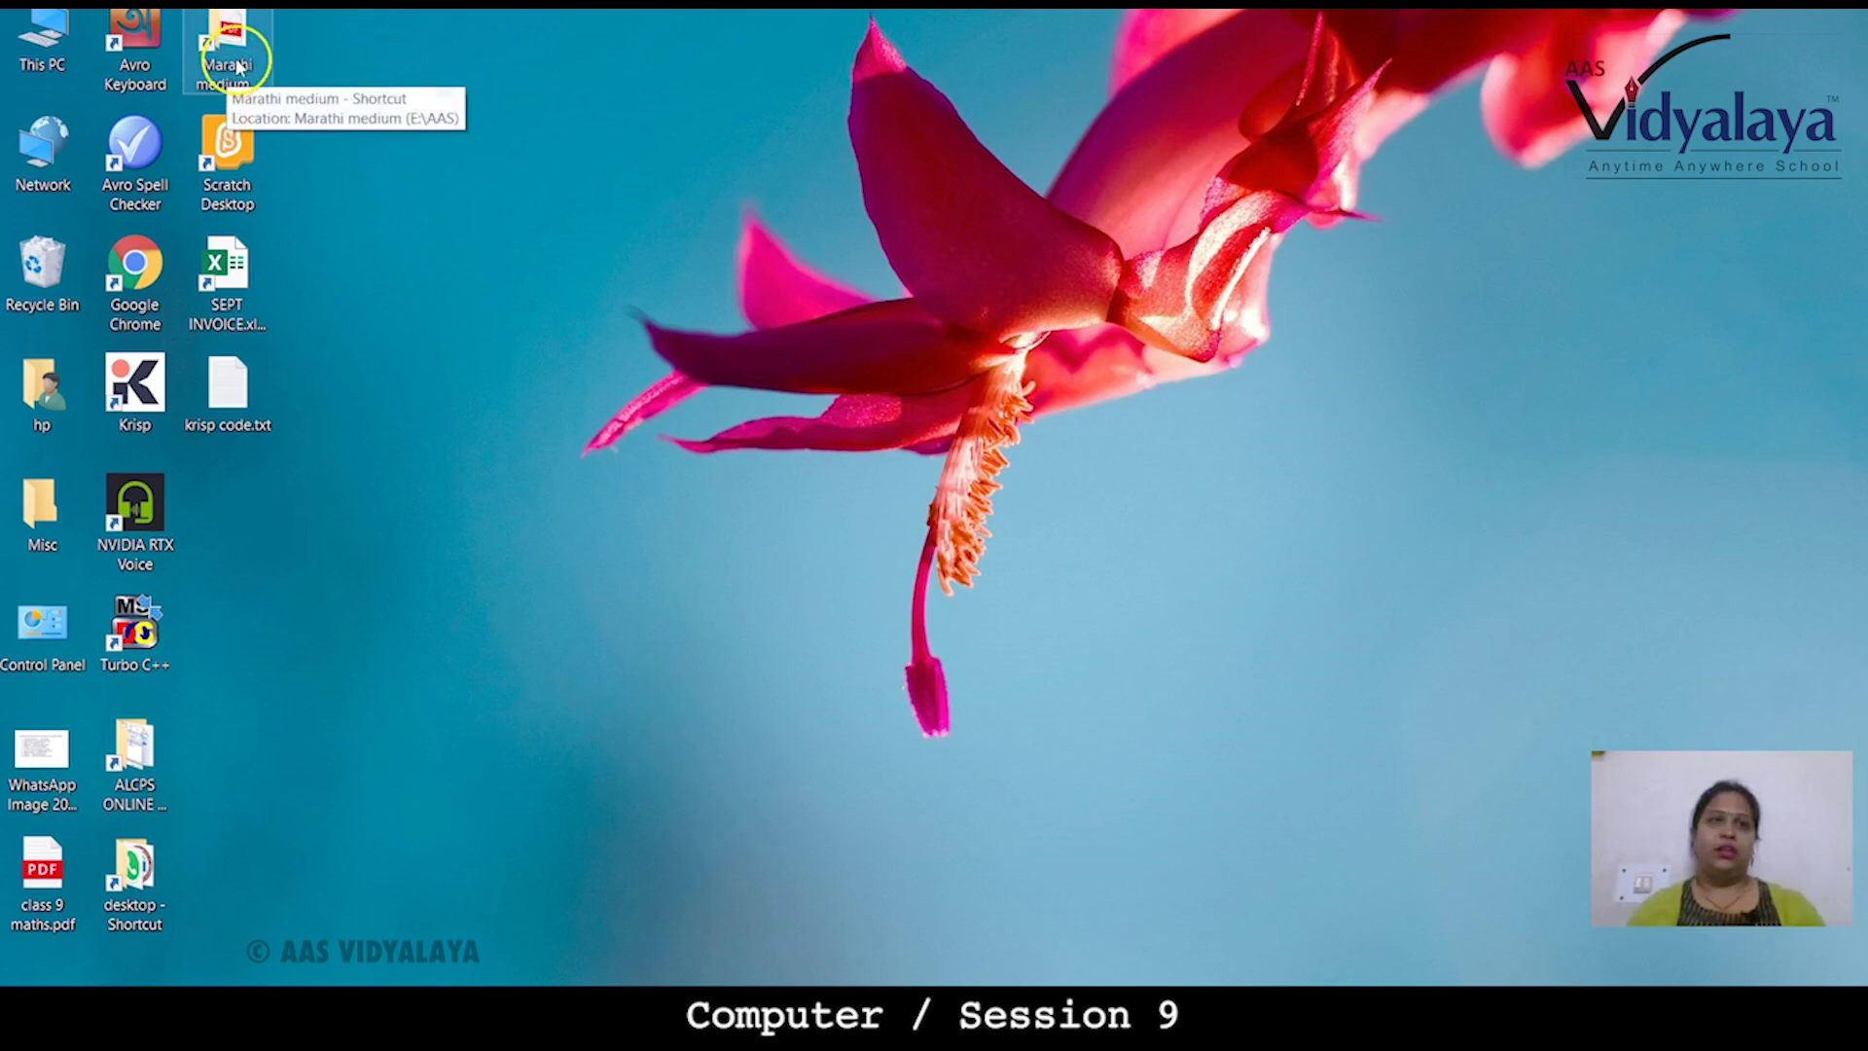
{"action": "double_click", "coordinate": [207, 298]}
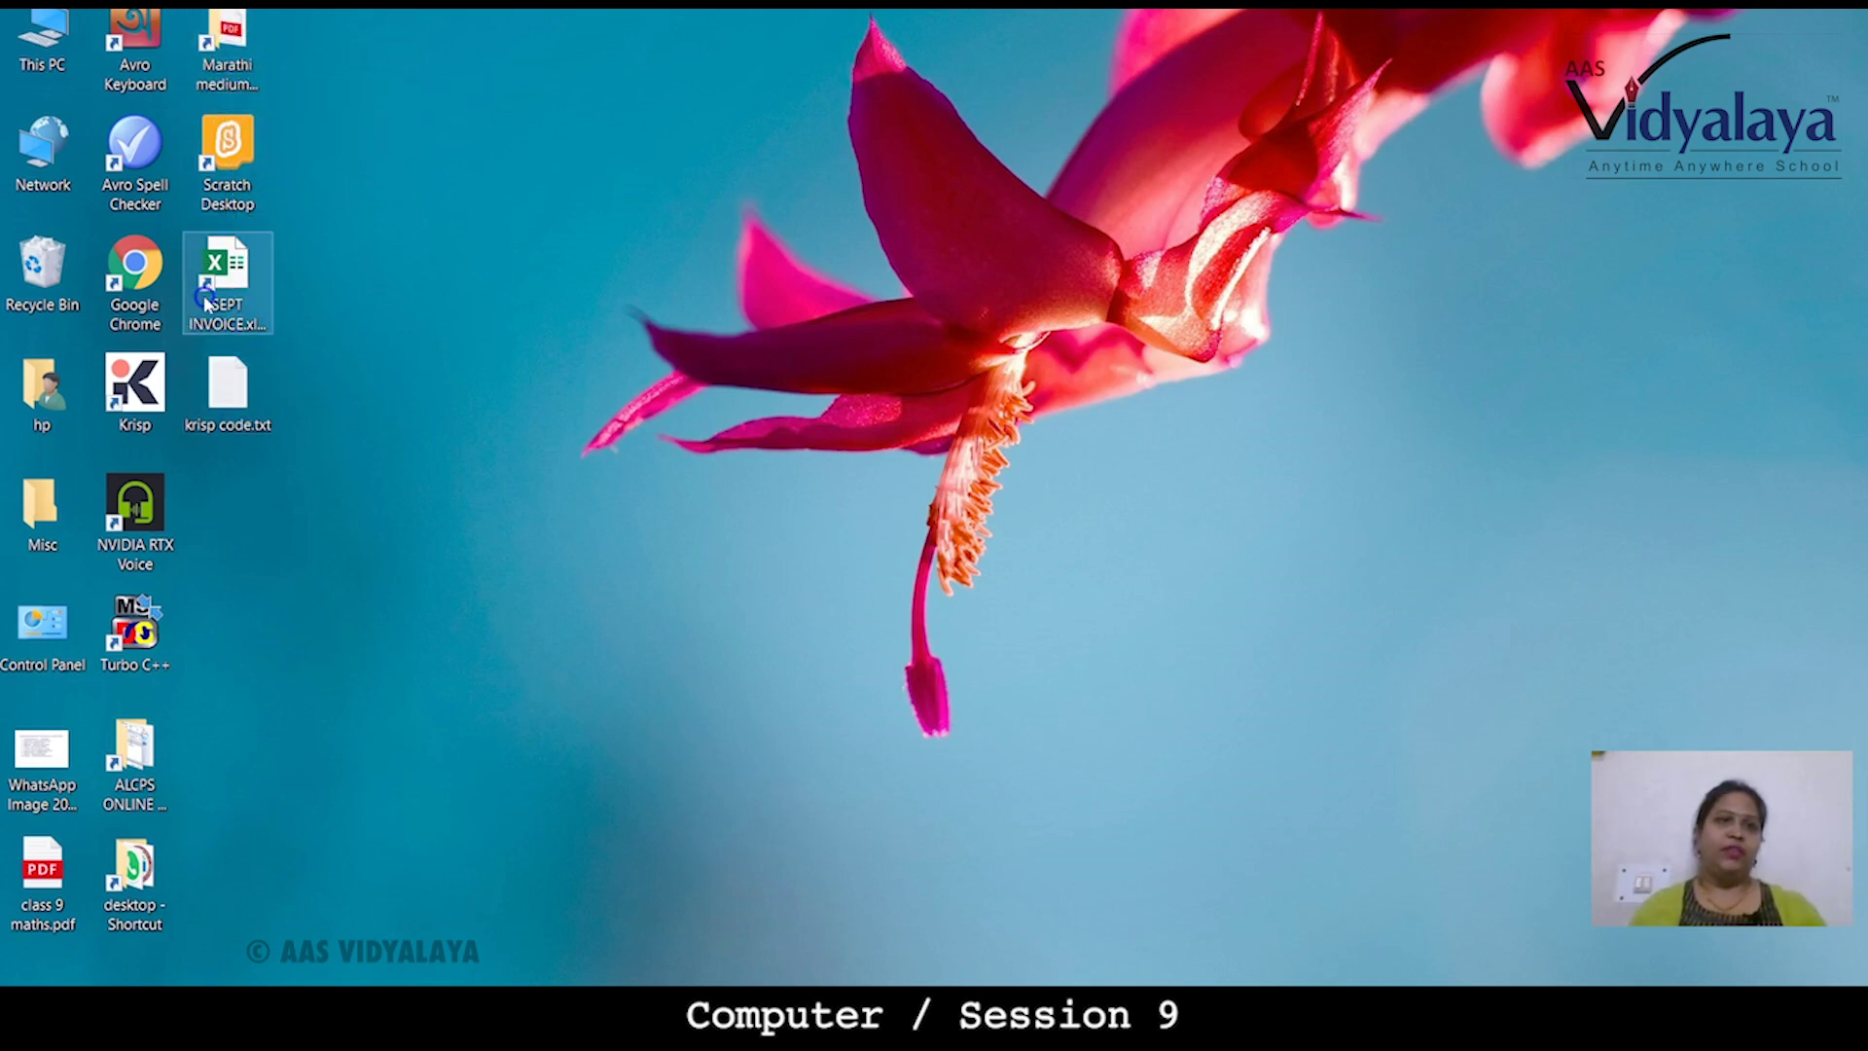
{"action": "double_click", "coordinate": [233, 292]}
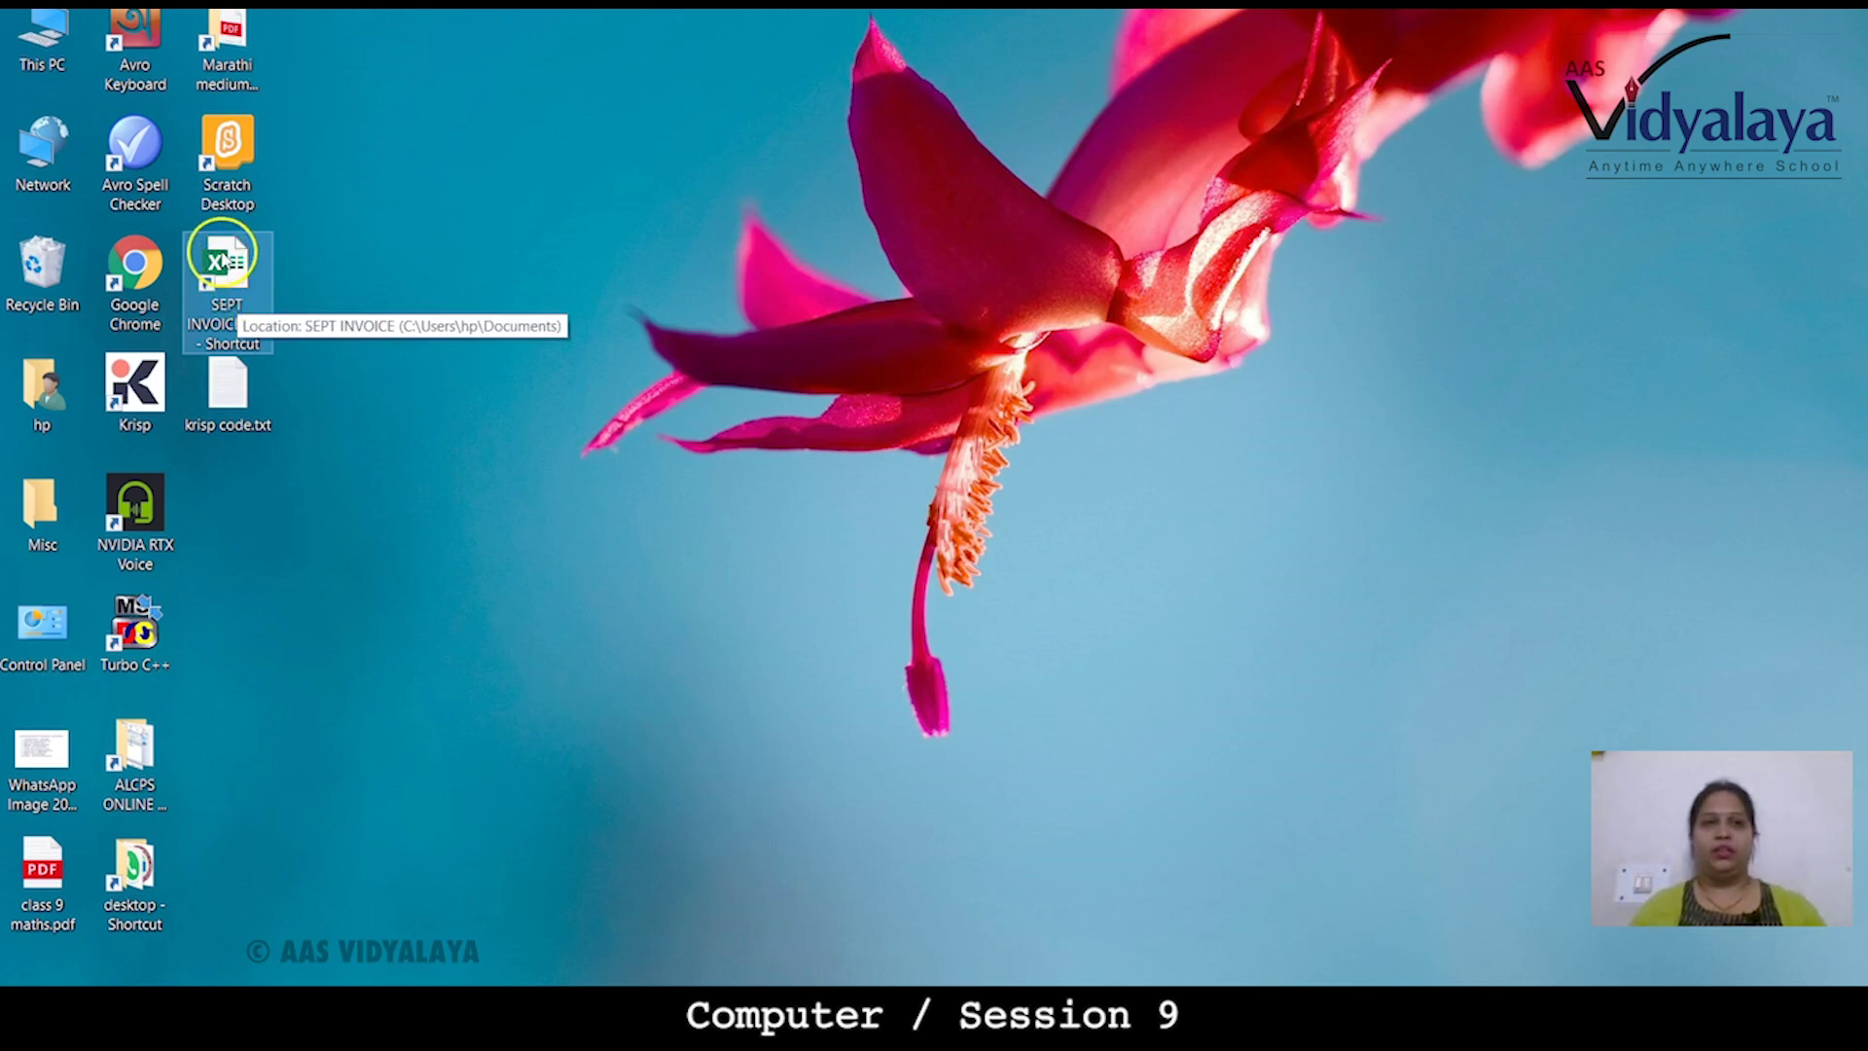
- Copy the SEPT INVOICE.xlsx shortcut from the desktop into the Misc folder
{"action": "right_click", "coordinate": [224, 260]}
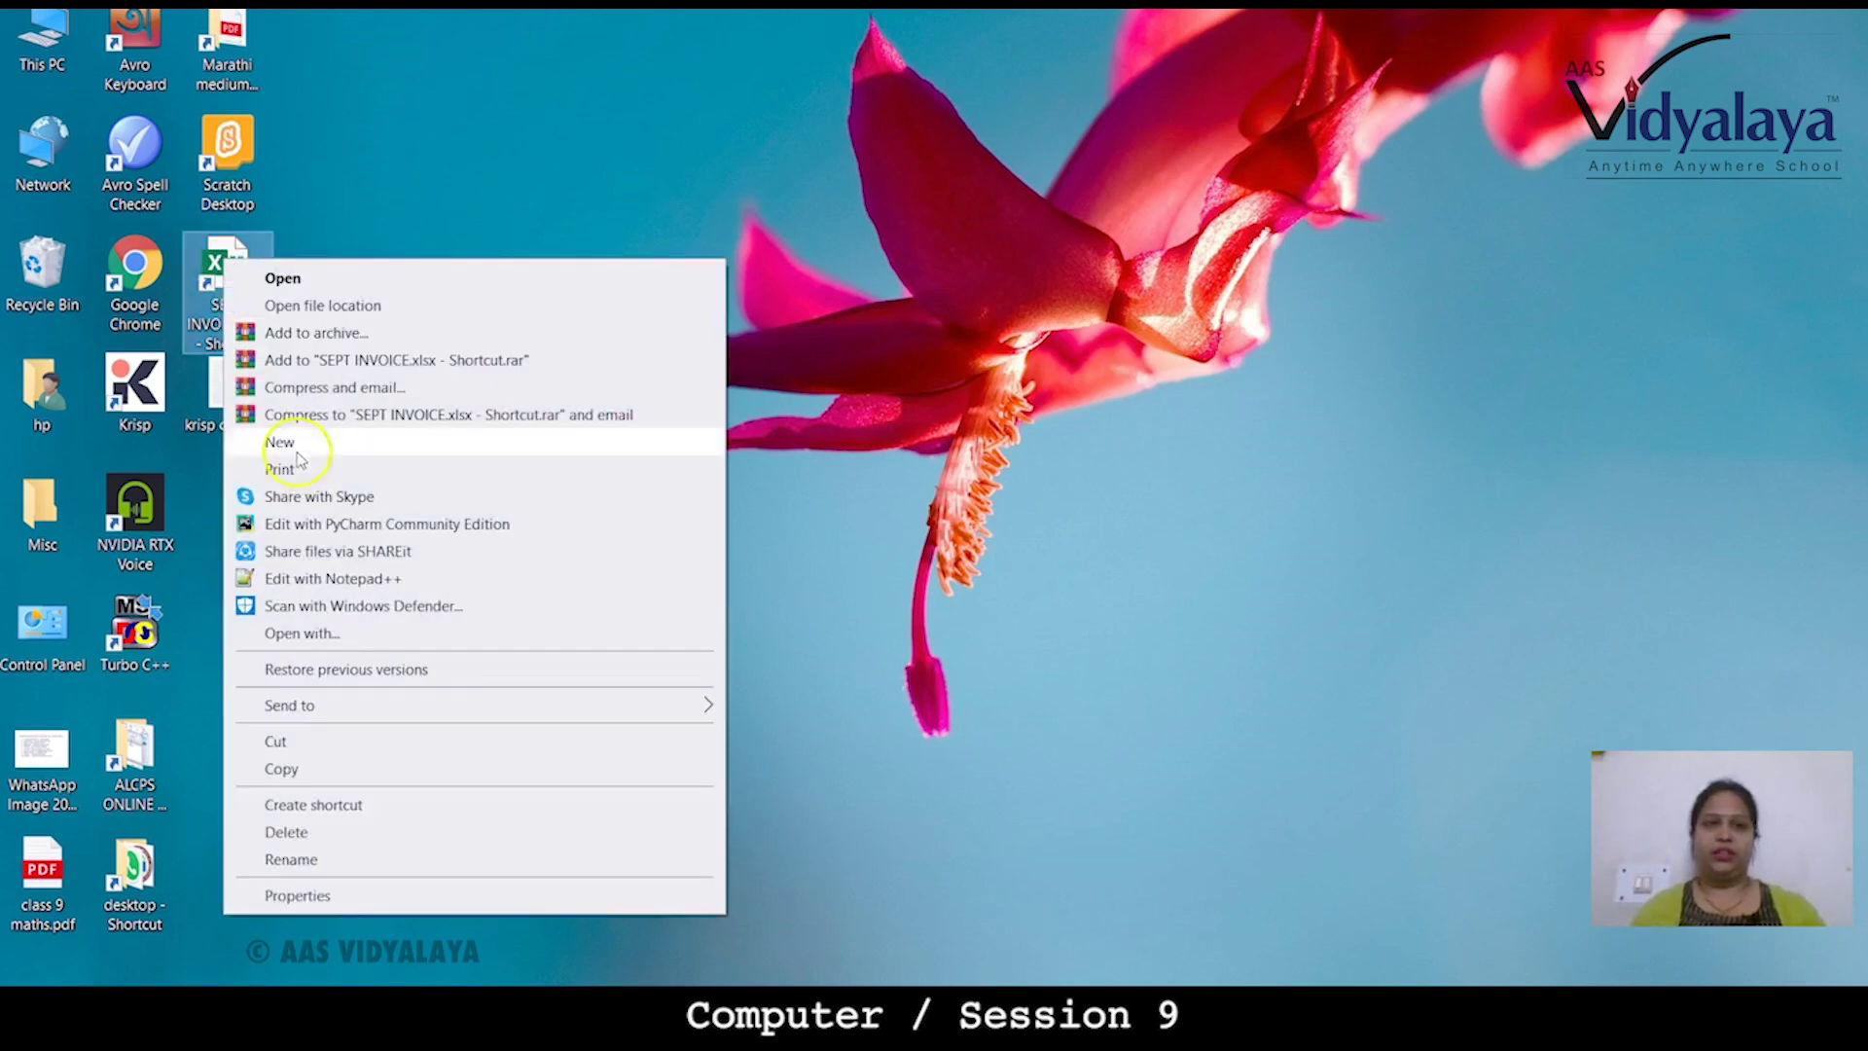
{"action": "left_click", "coordinate": [301, 770]}
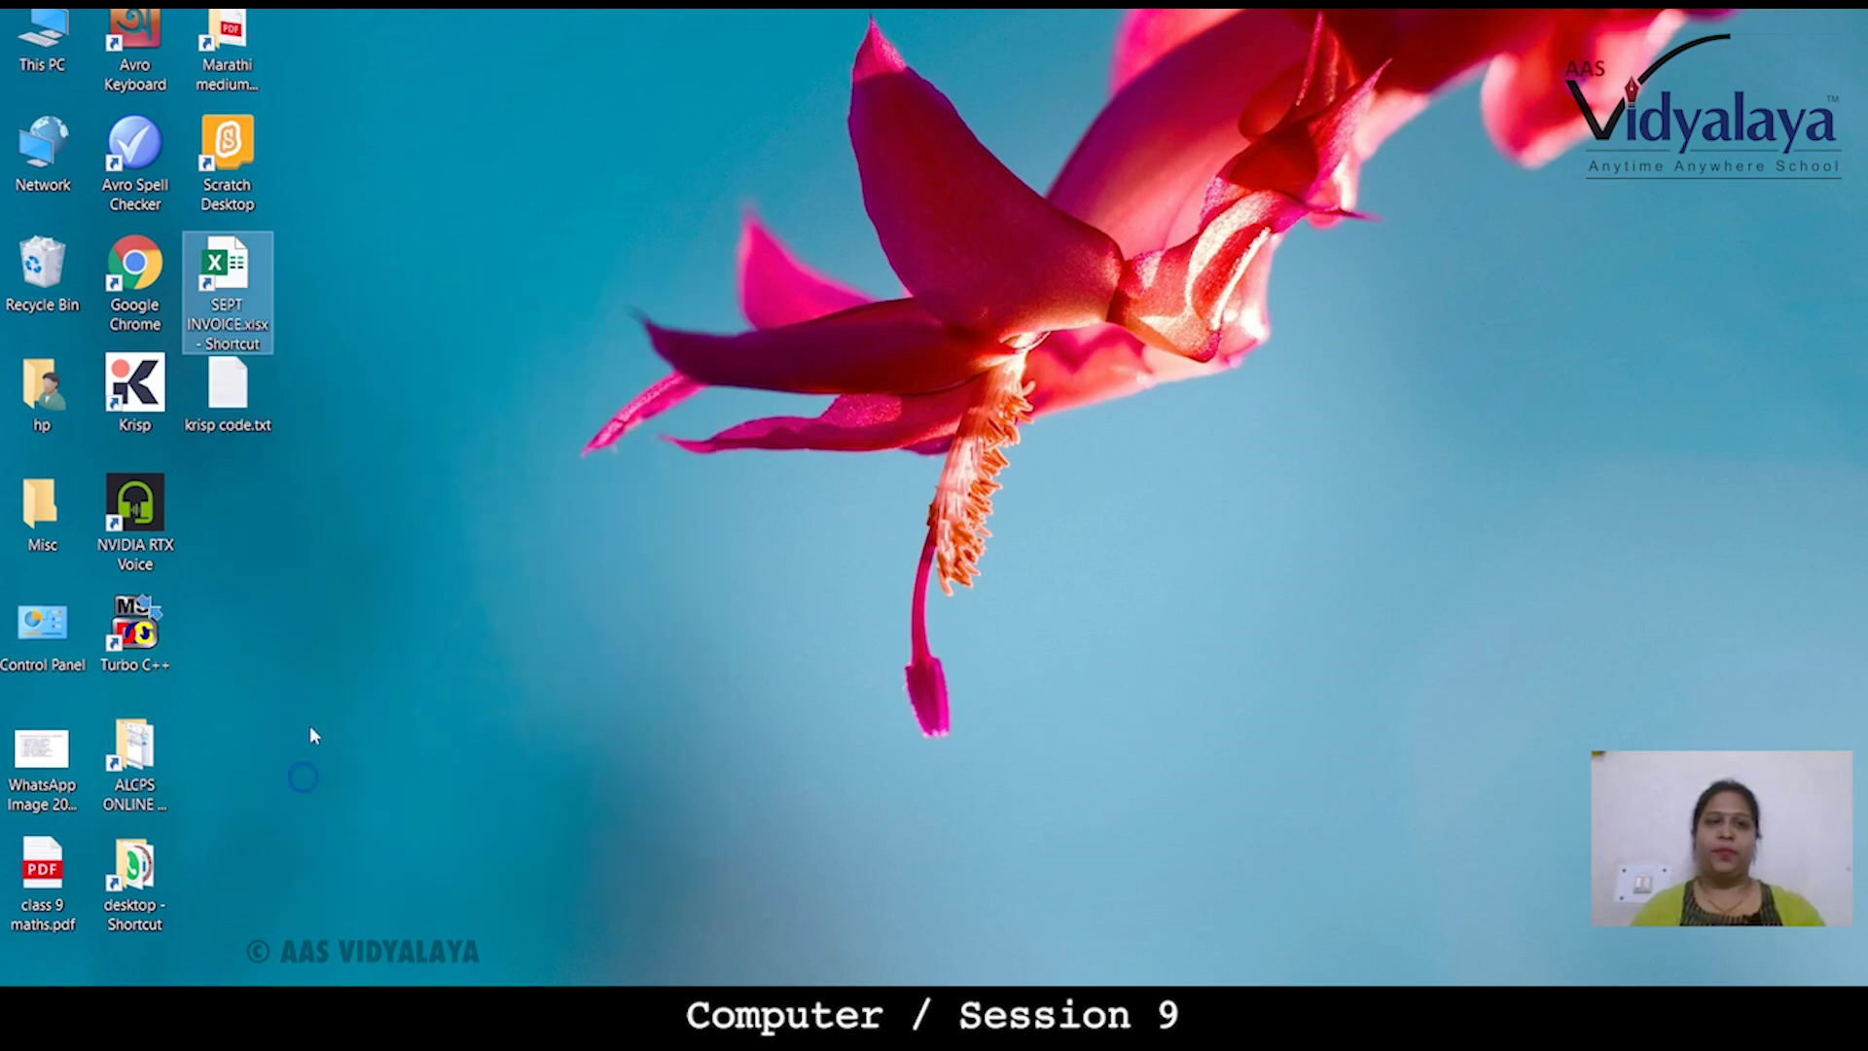
{"action": "left_click", "coordinate": [185, 84]}
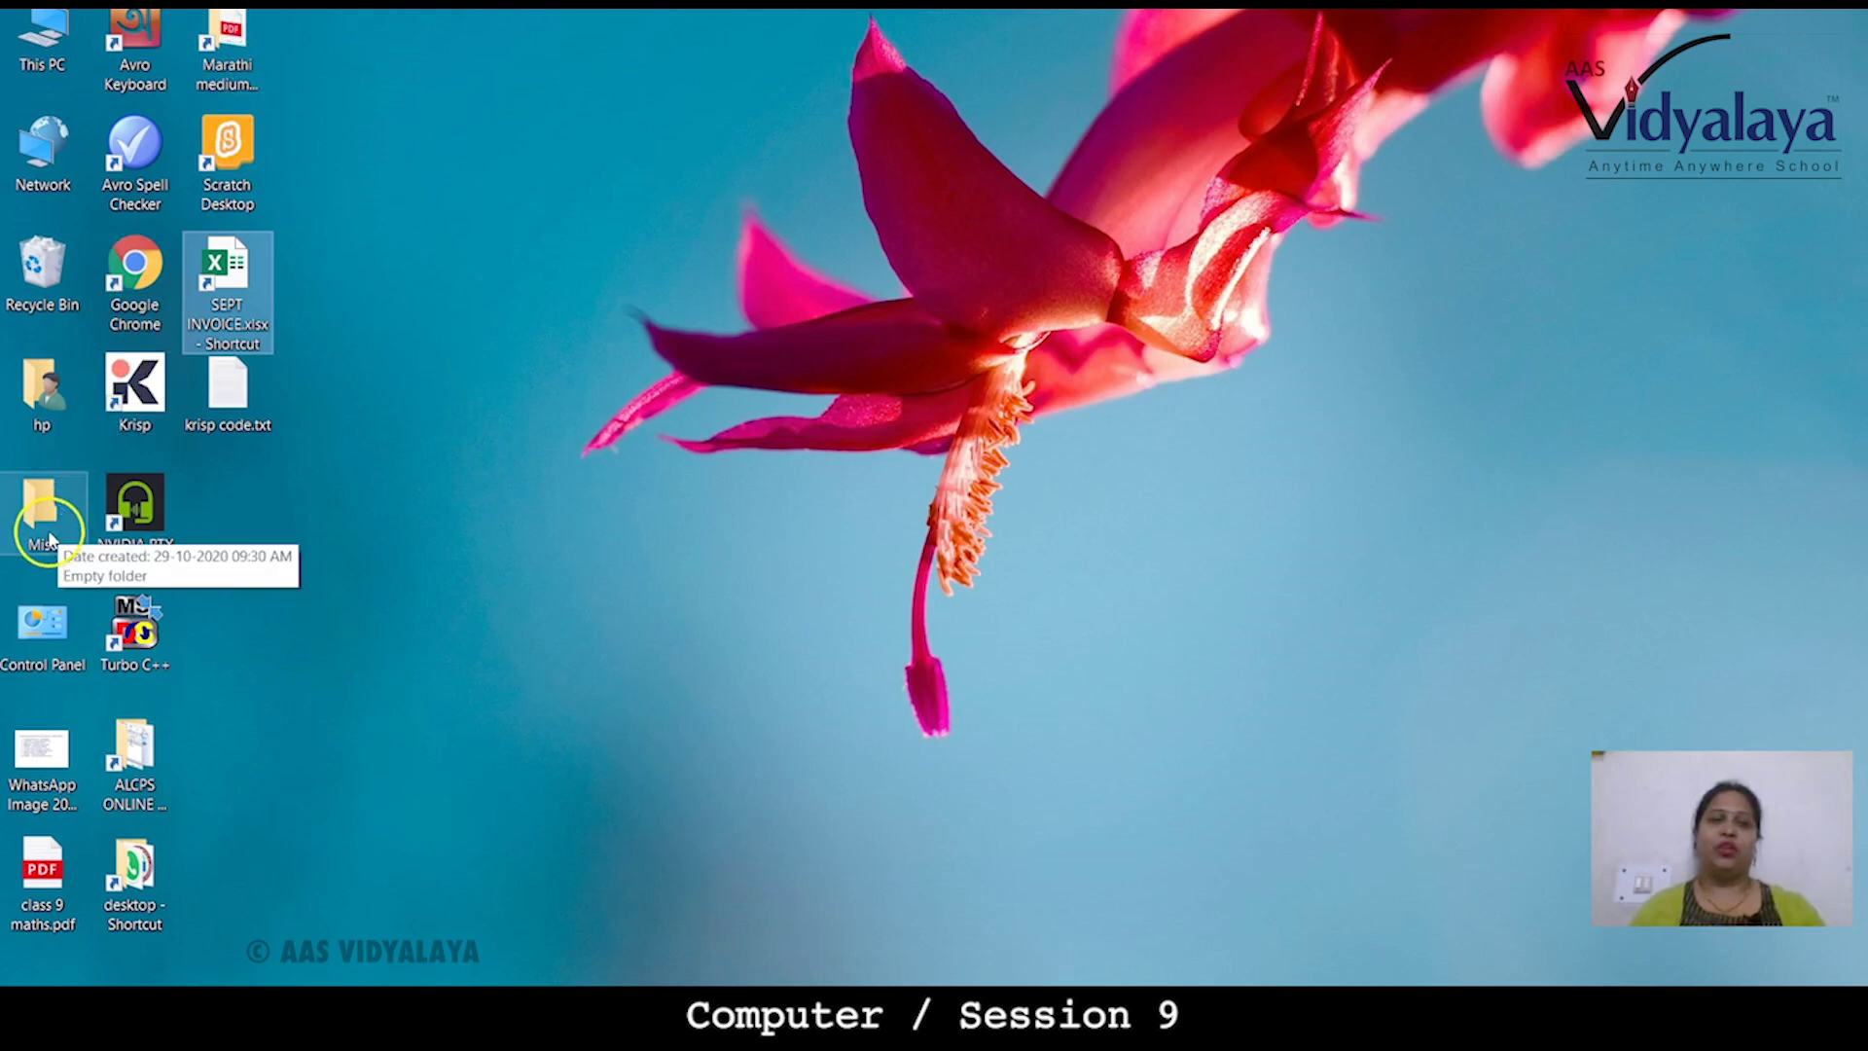
{"action": "double_click", "coordinate": [47, 547]}
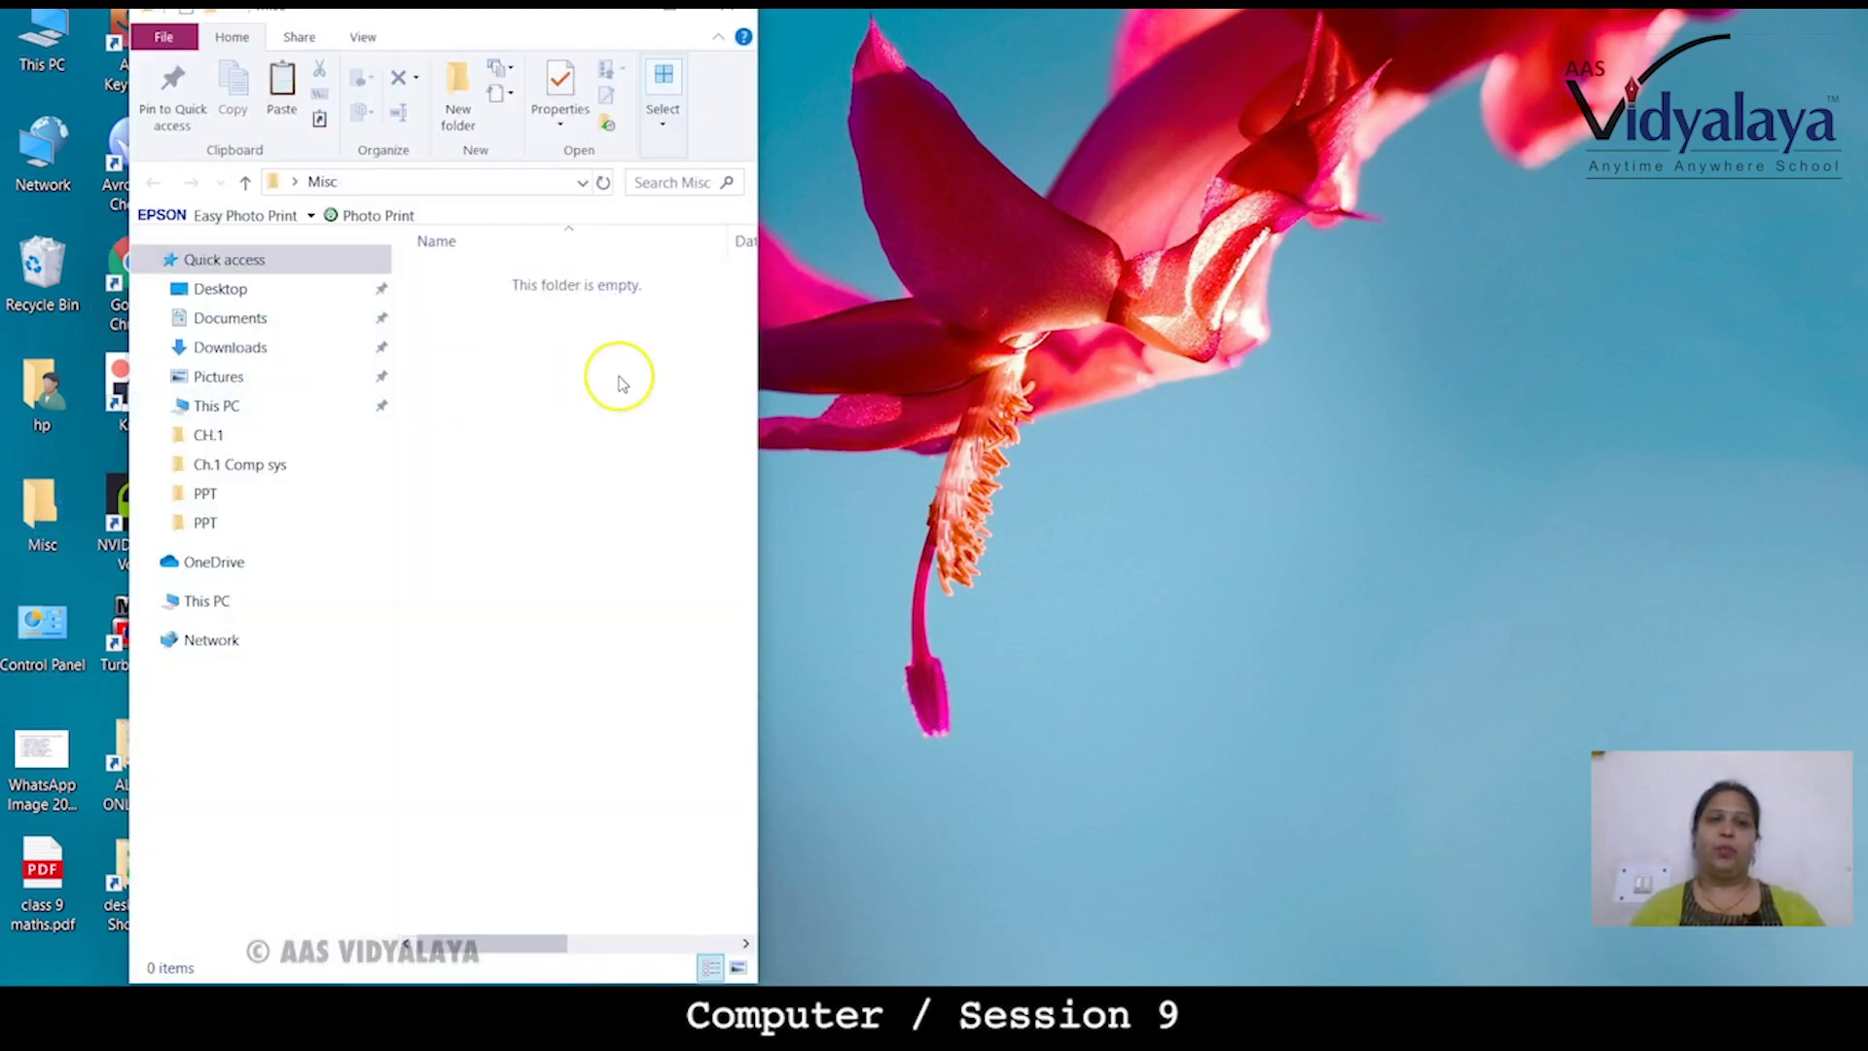
{"action": "left_click", "coordinate": [585, 390]}
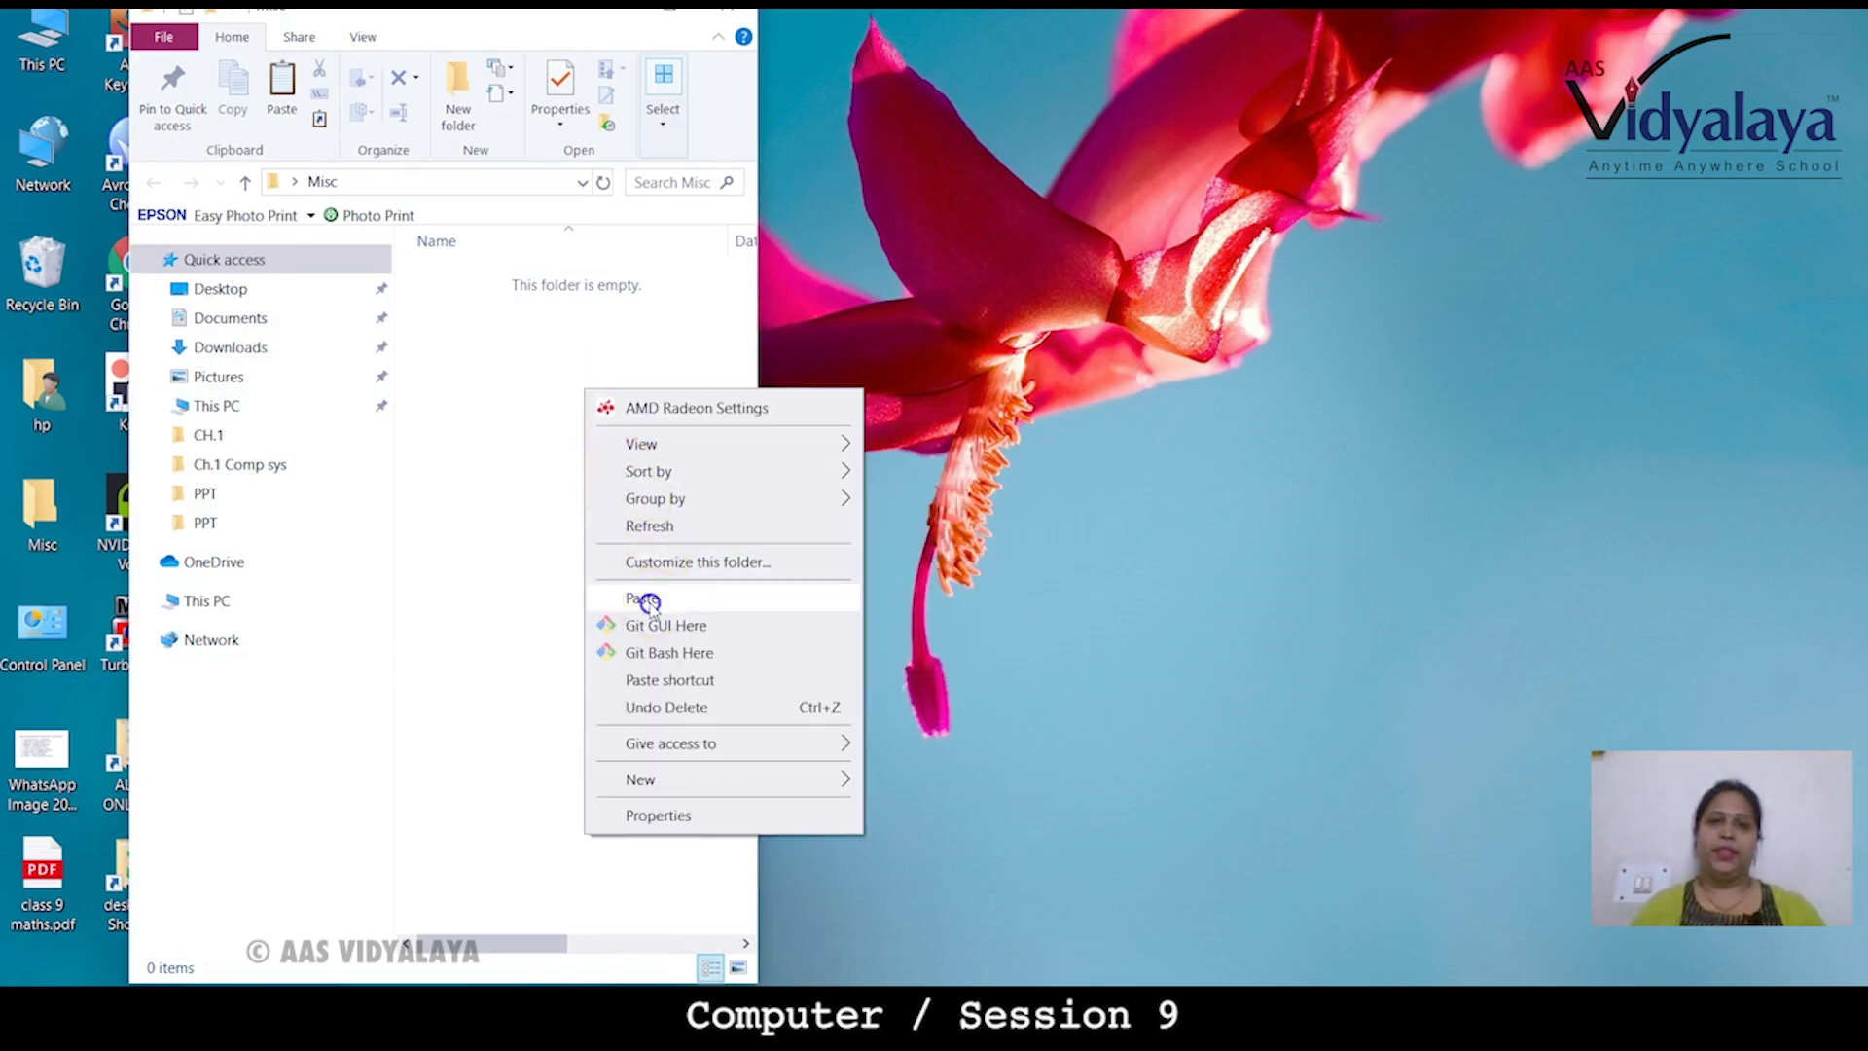
{"action": "left_click", "coordinate": [654, 599]}
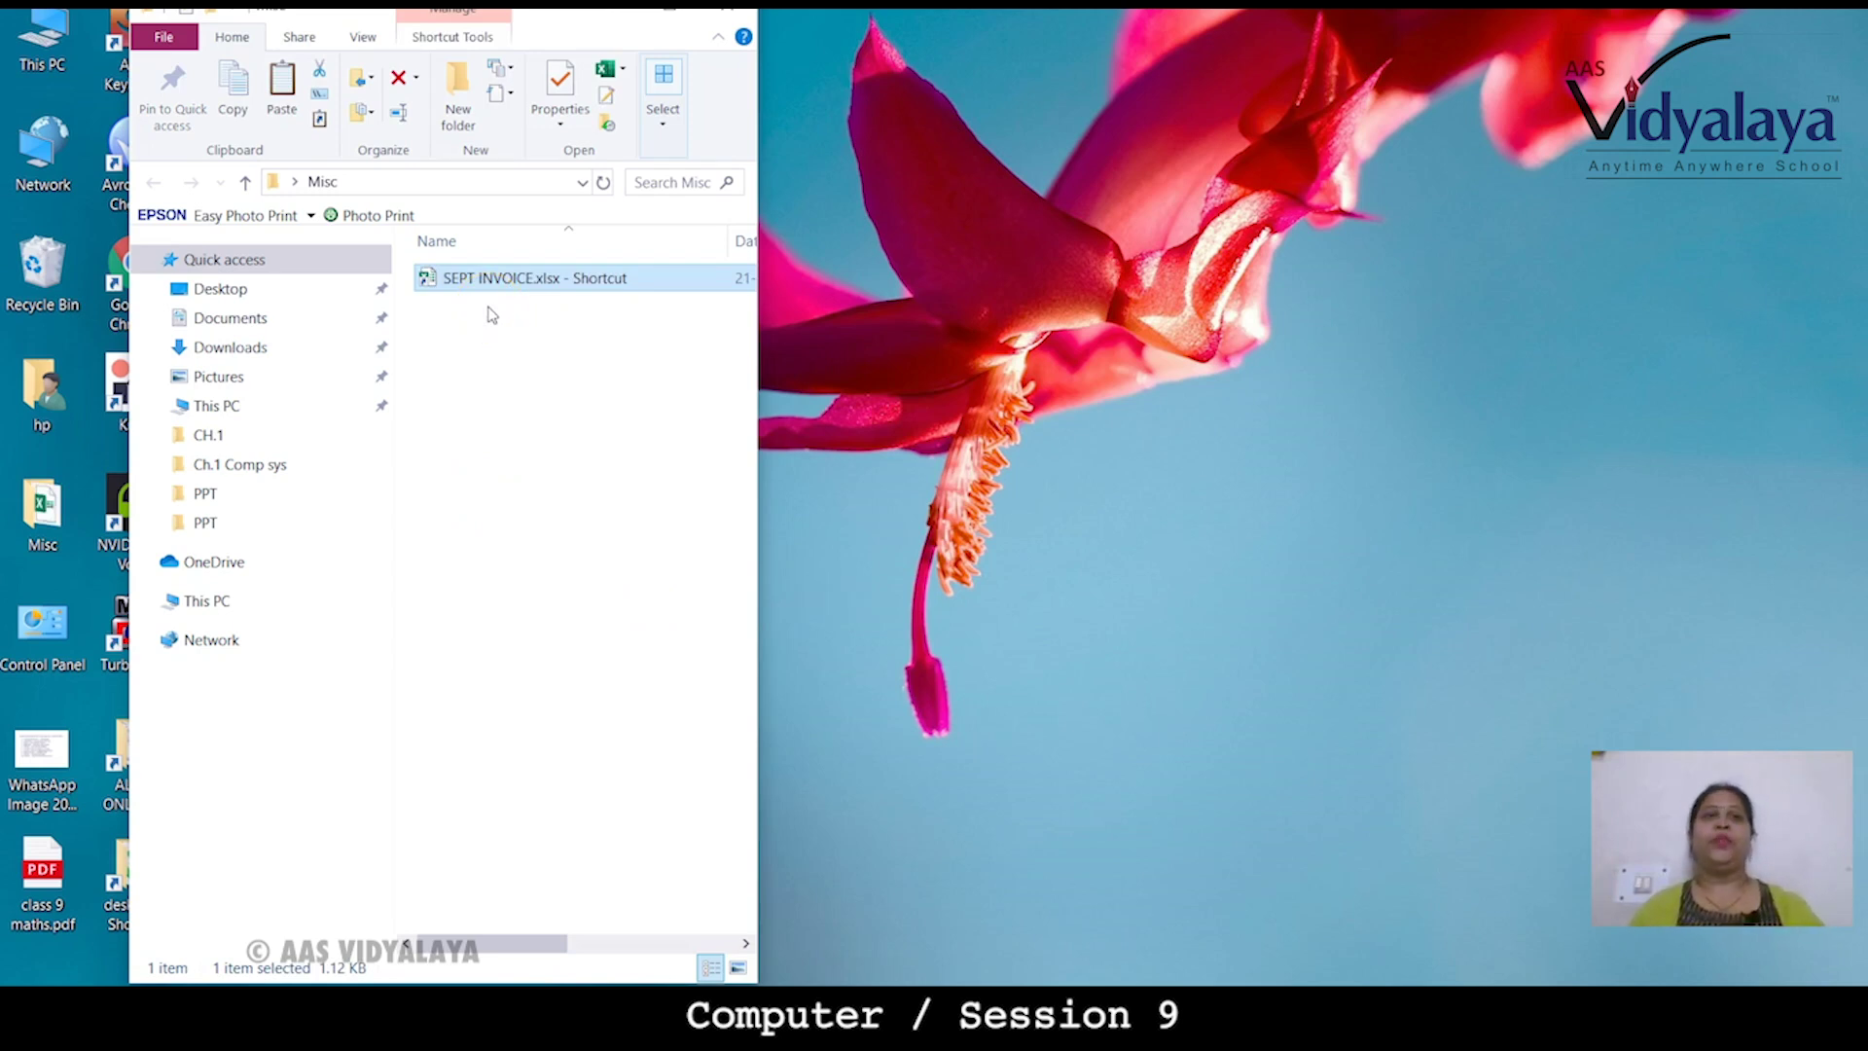
- Copy the SEPT INVOICE.xlsx shortcut in the Misc folder to the clipboard and close the folder window
{"action": "left_click", "coordinate": [232, 114]}
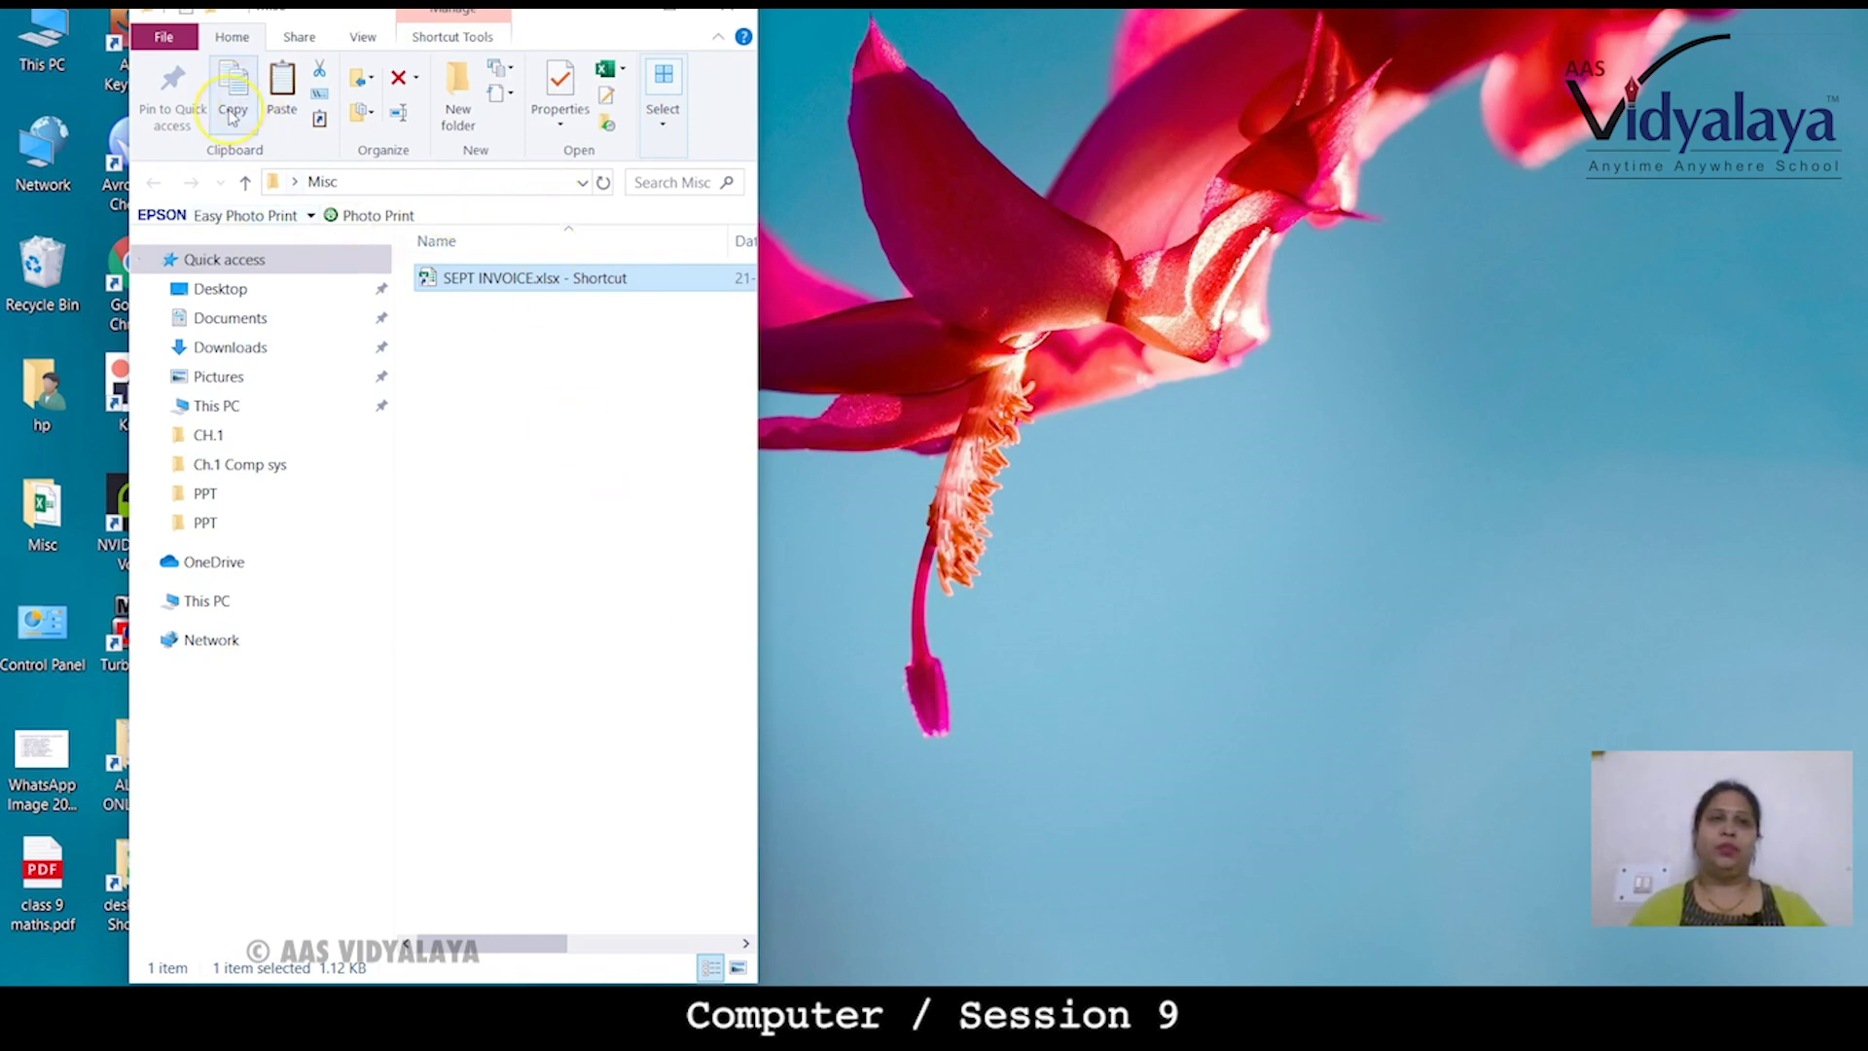
{"action": "left_click", "coordinate": [235, 102]}
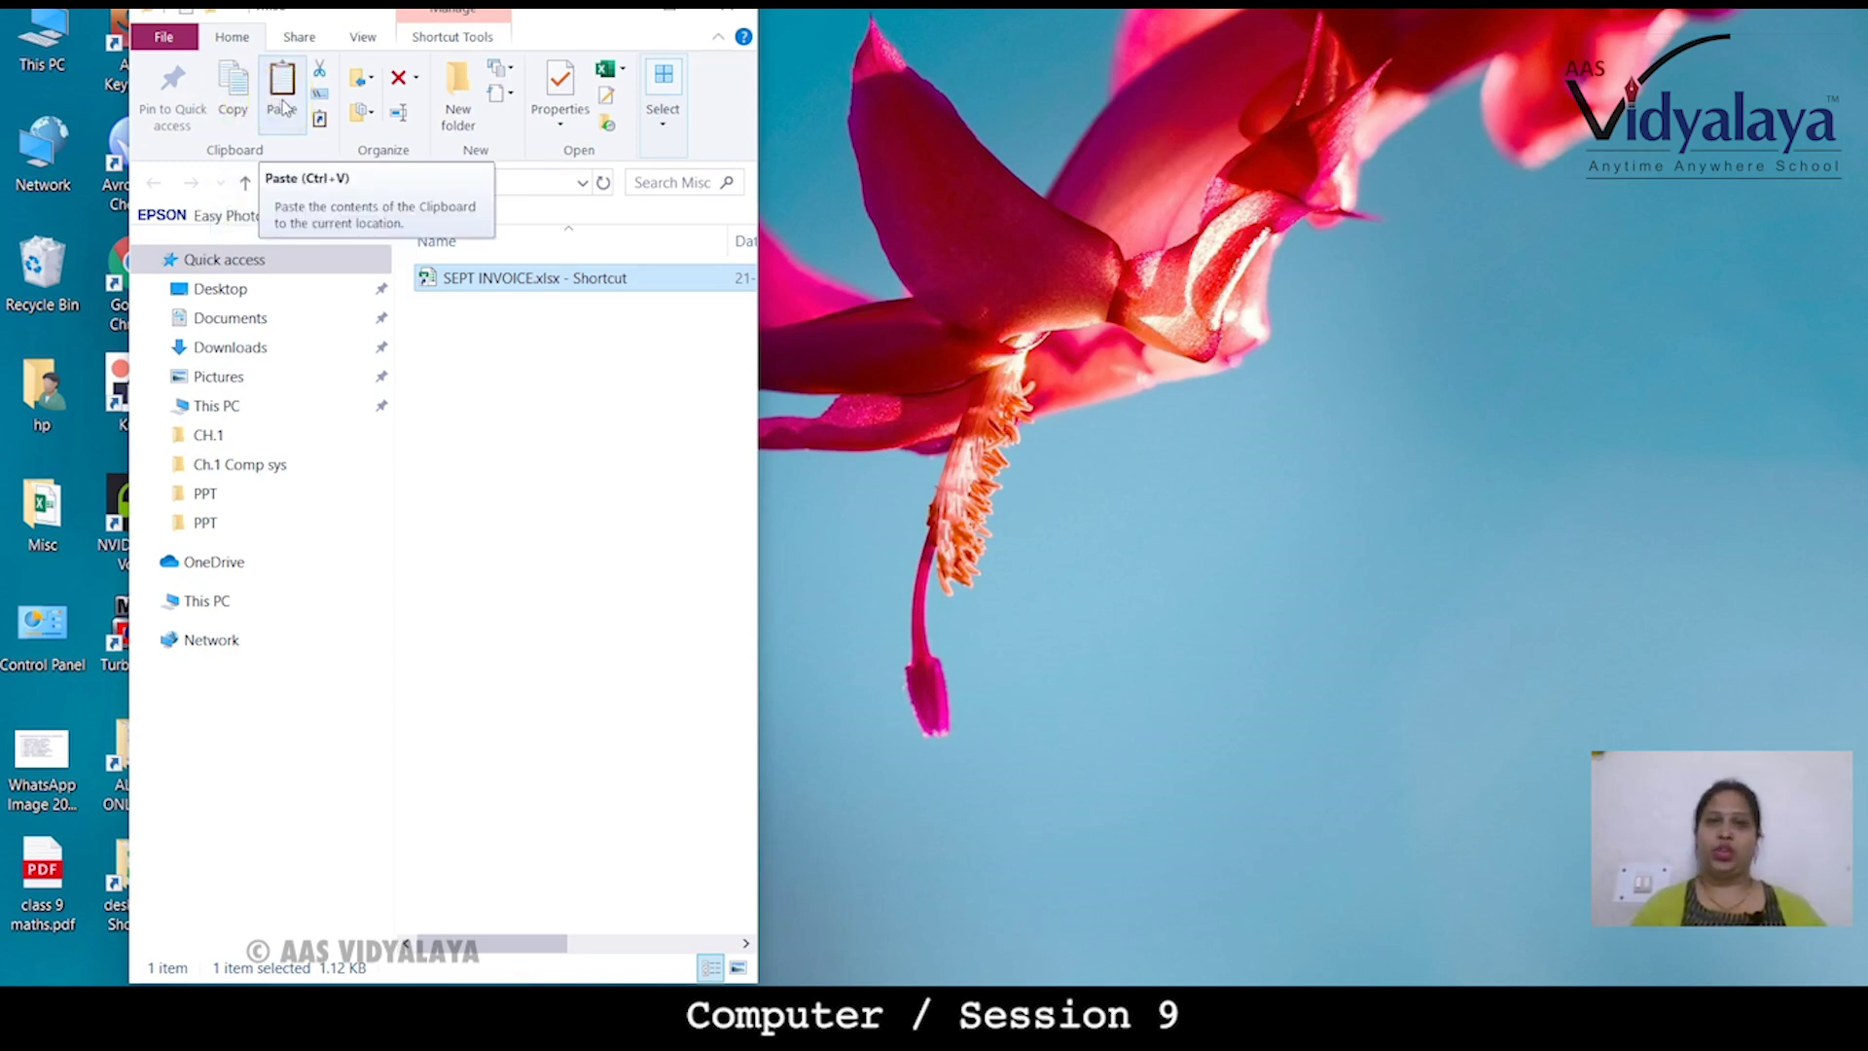
{"action": "left_click", "coordinate": [443, 360]}
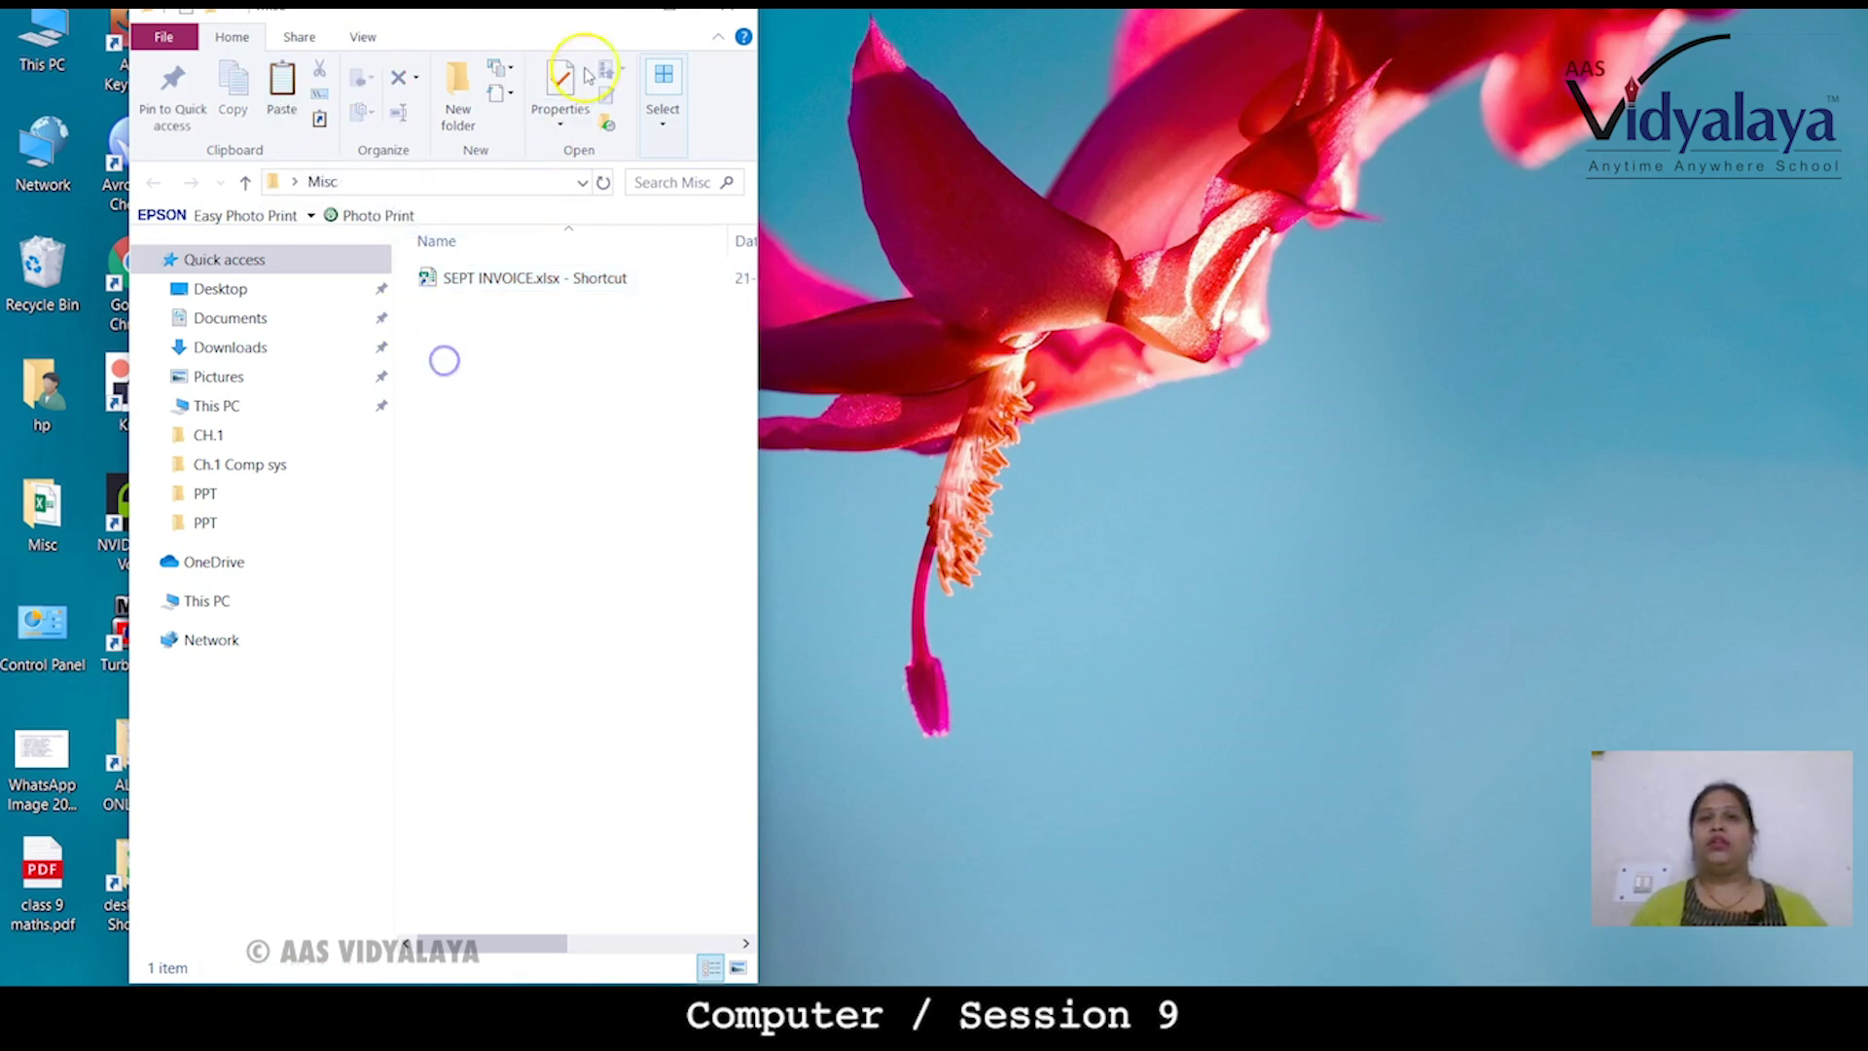
{"action": "left_click", "coordinate": [732, 8]}
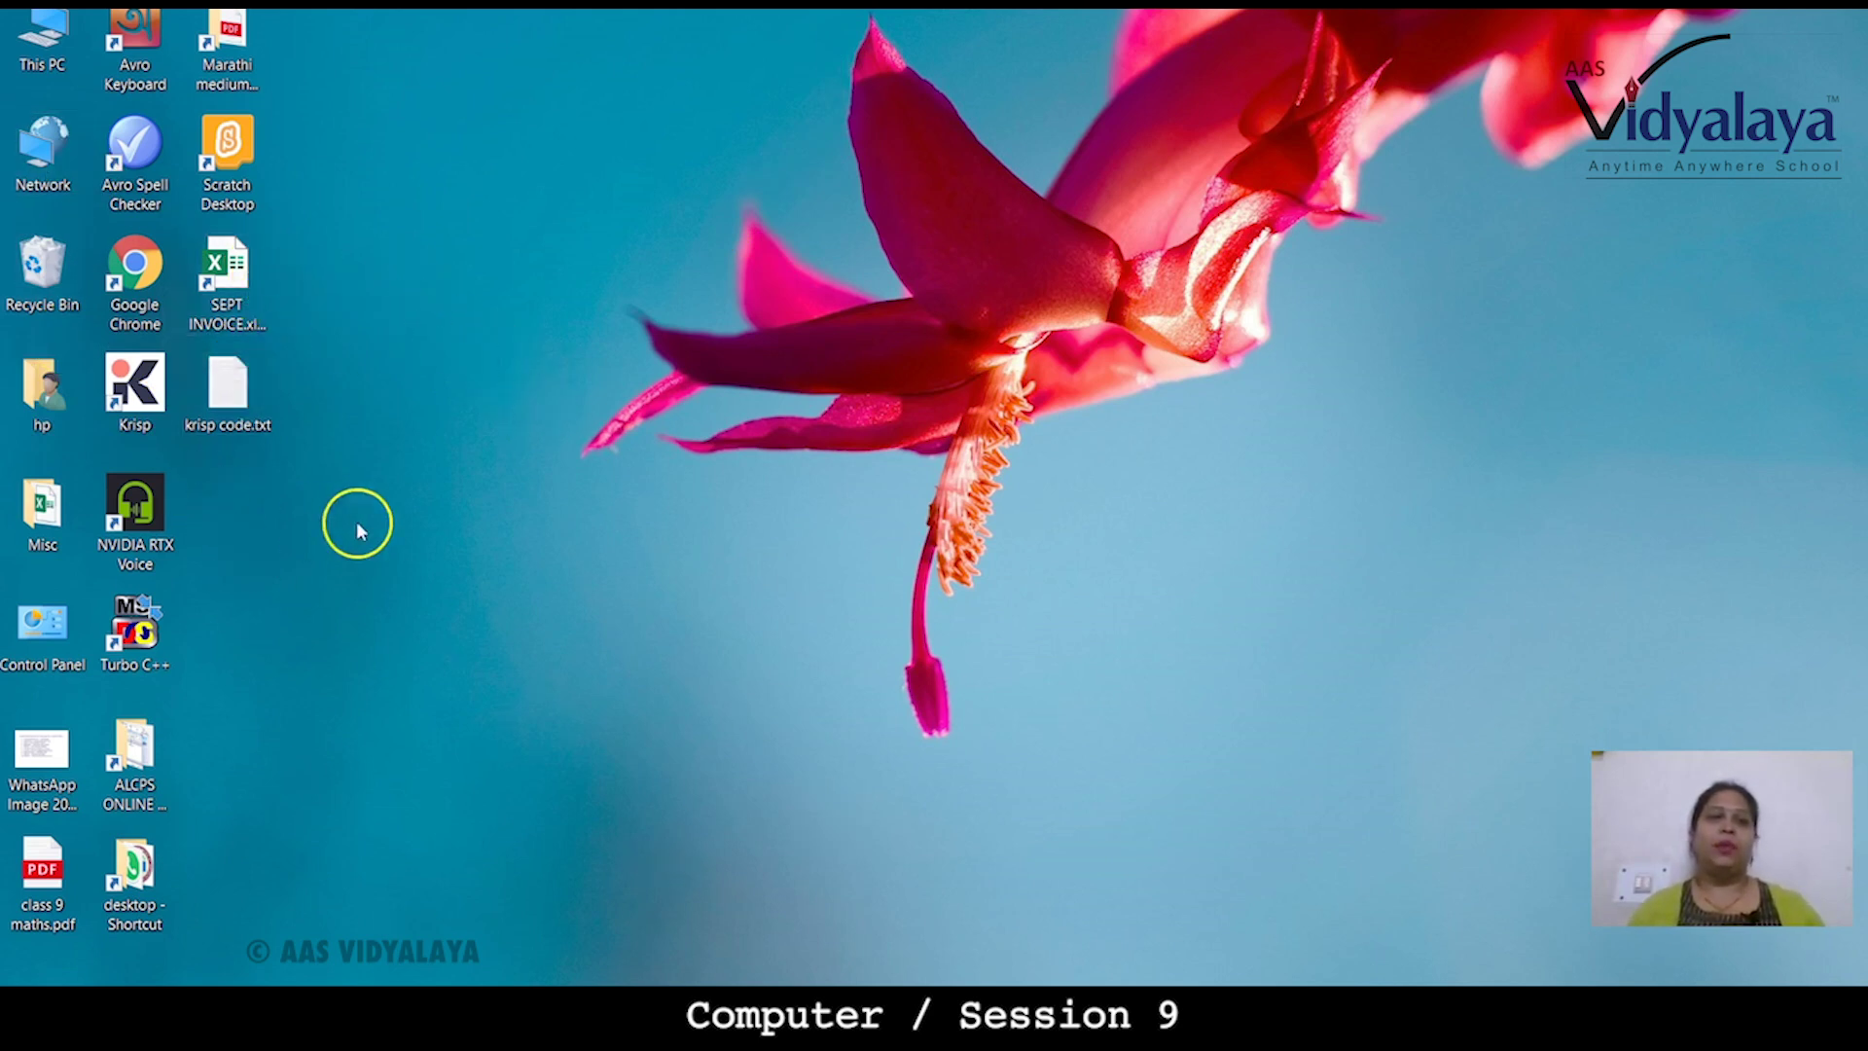
- Examine the location and contents details in the desktop Misc folder's properties and close them
{"action": "left_click", "coordinate": [44, 517]}
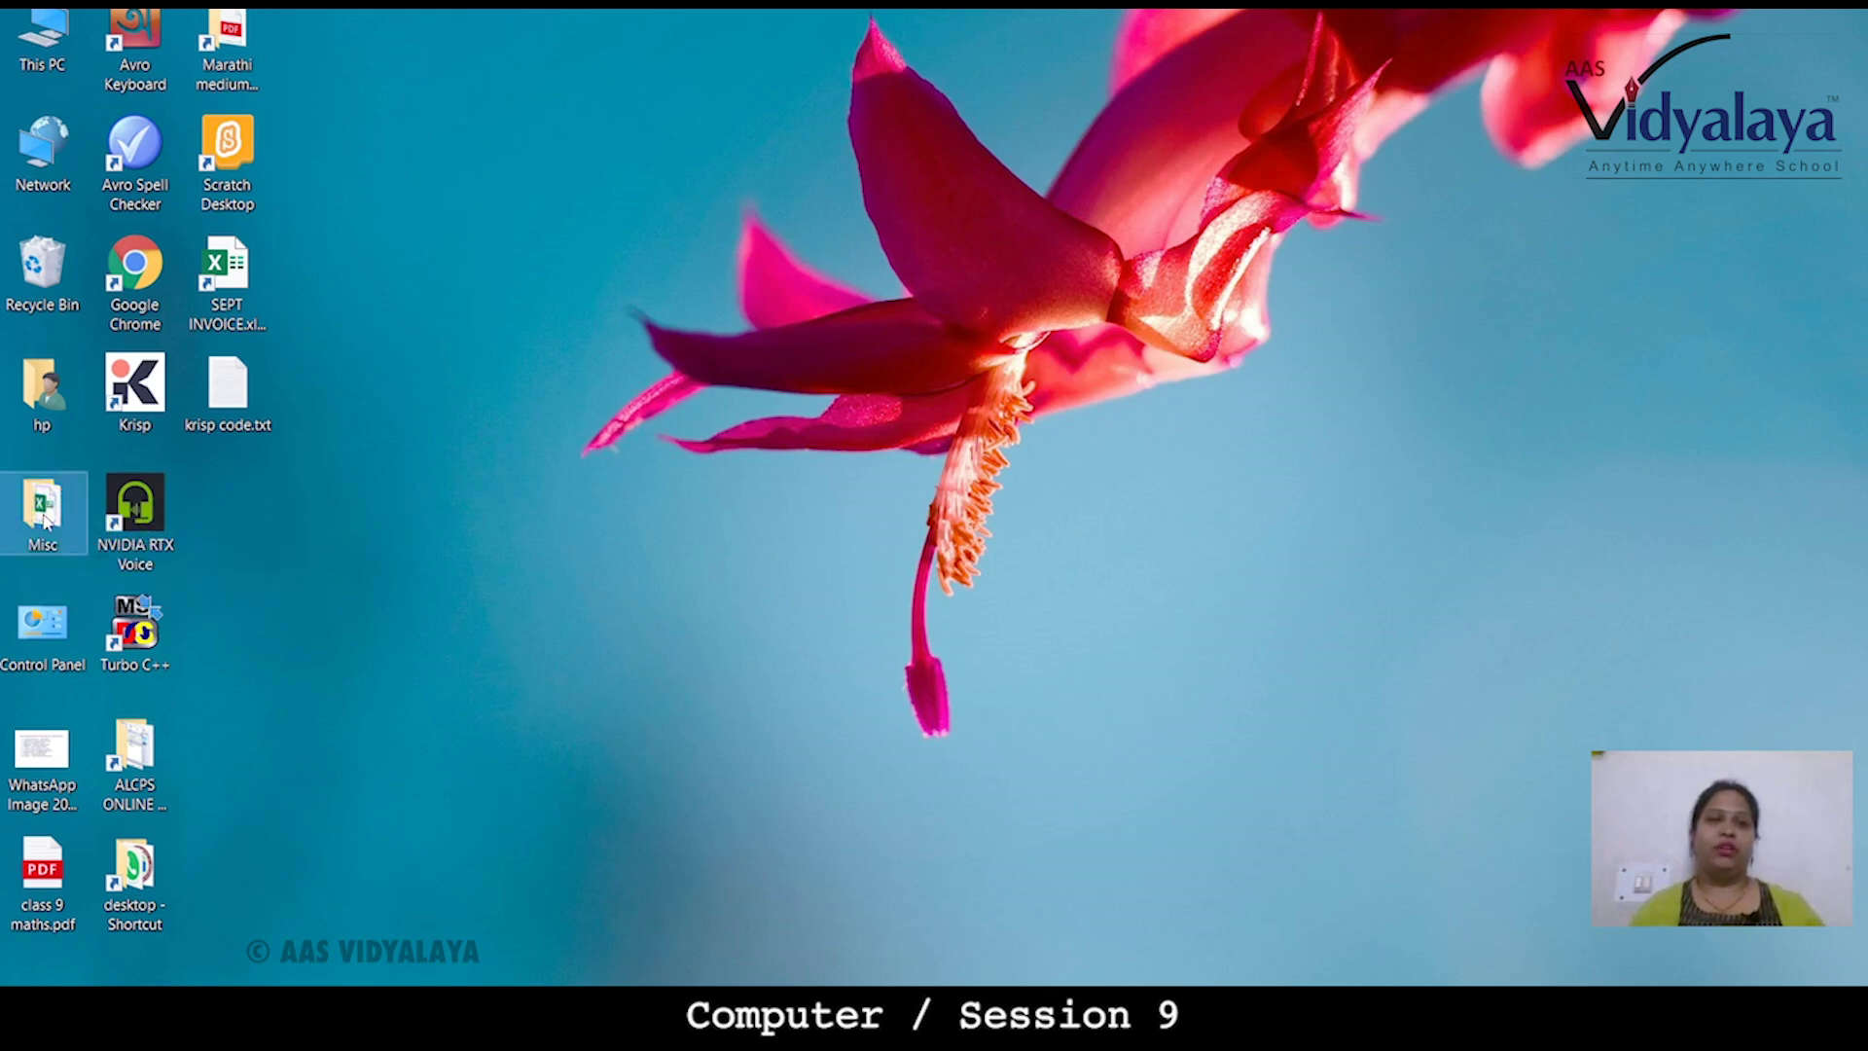
{"action": "right_click", "coordinate": [43, 517]}
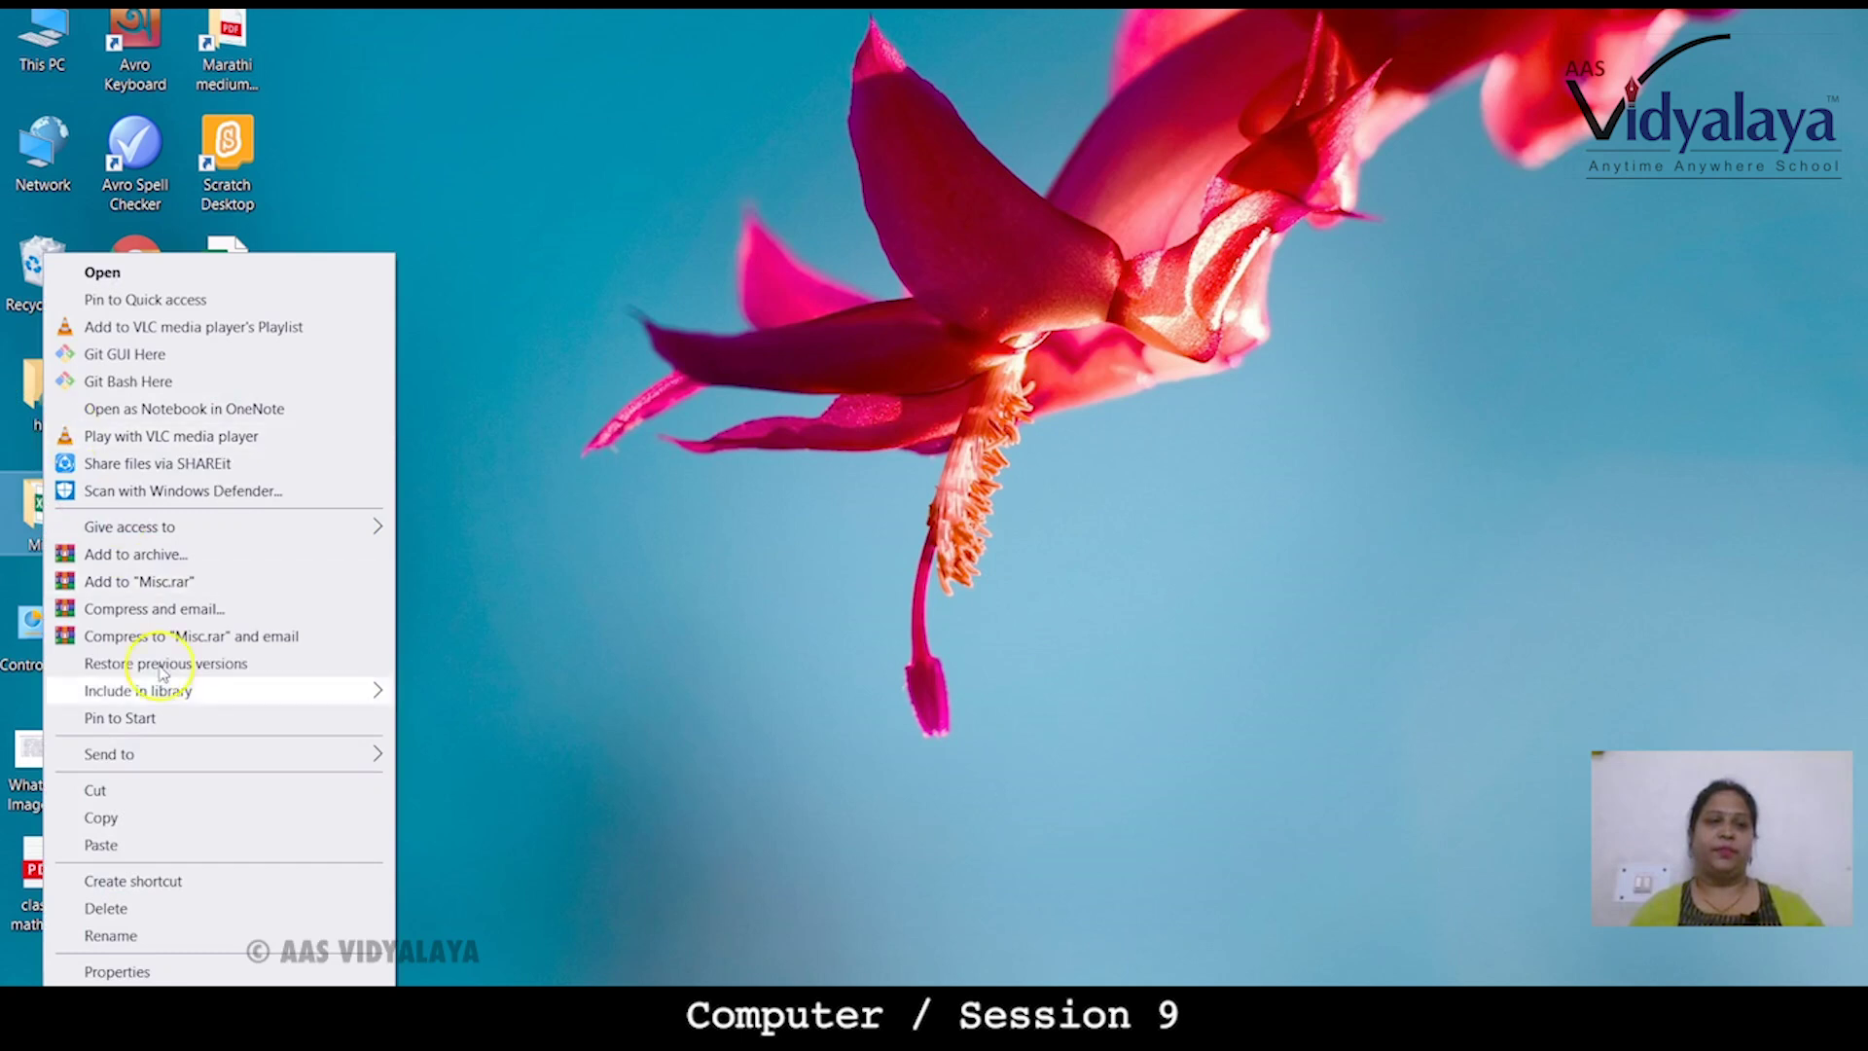
{"action": "left_click", "coordinate": [116, 971]}
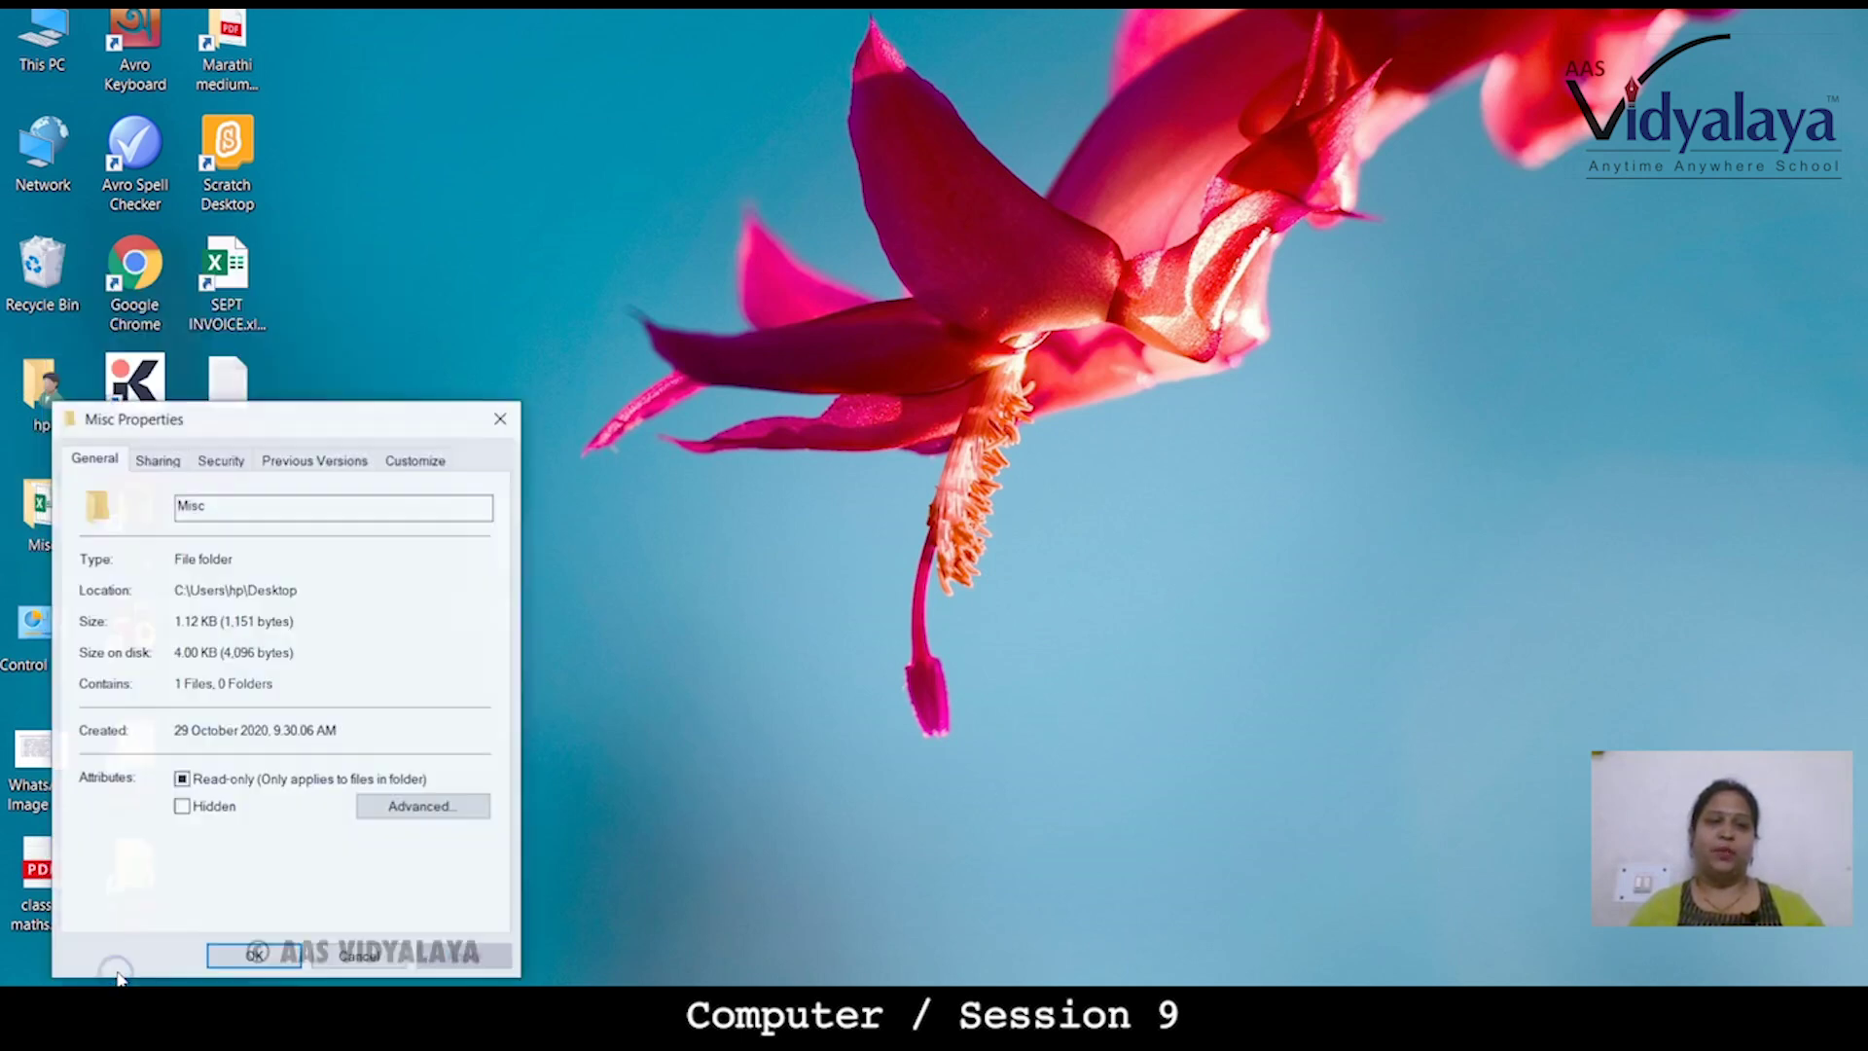
{"action": "left_click_drag", "start_coordinate": [304, 420], "coordinate": [796, 143]}
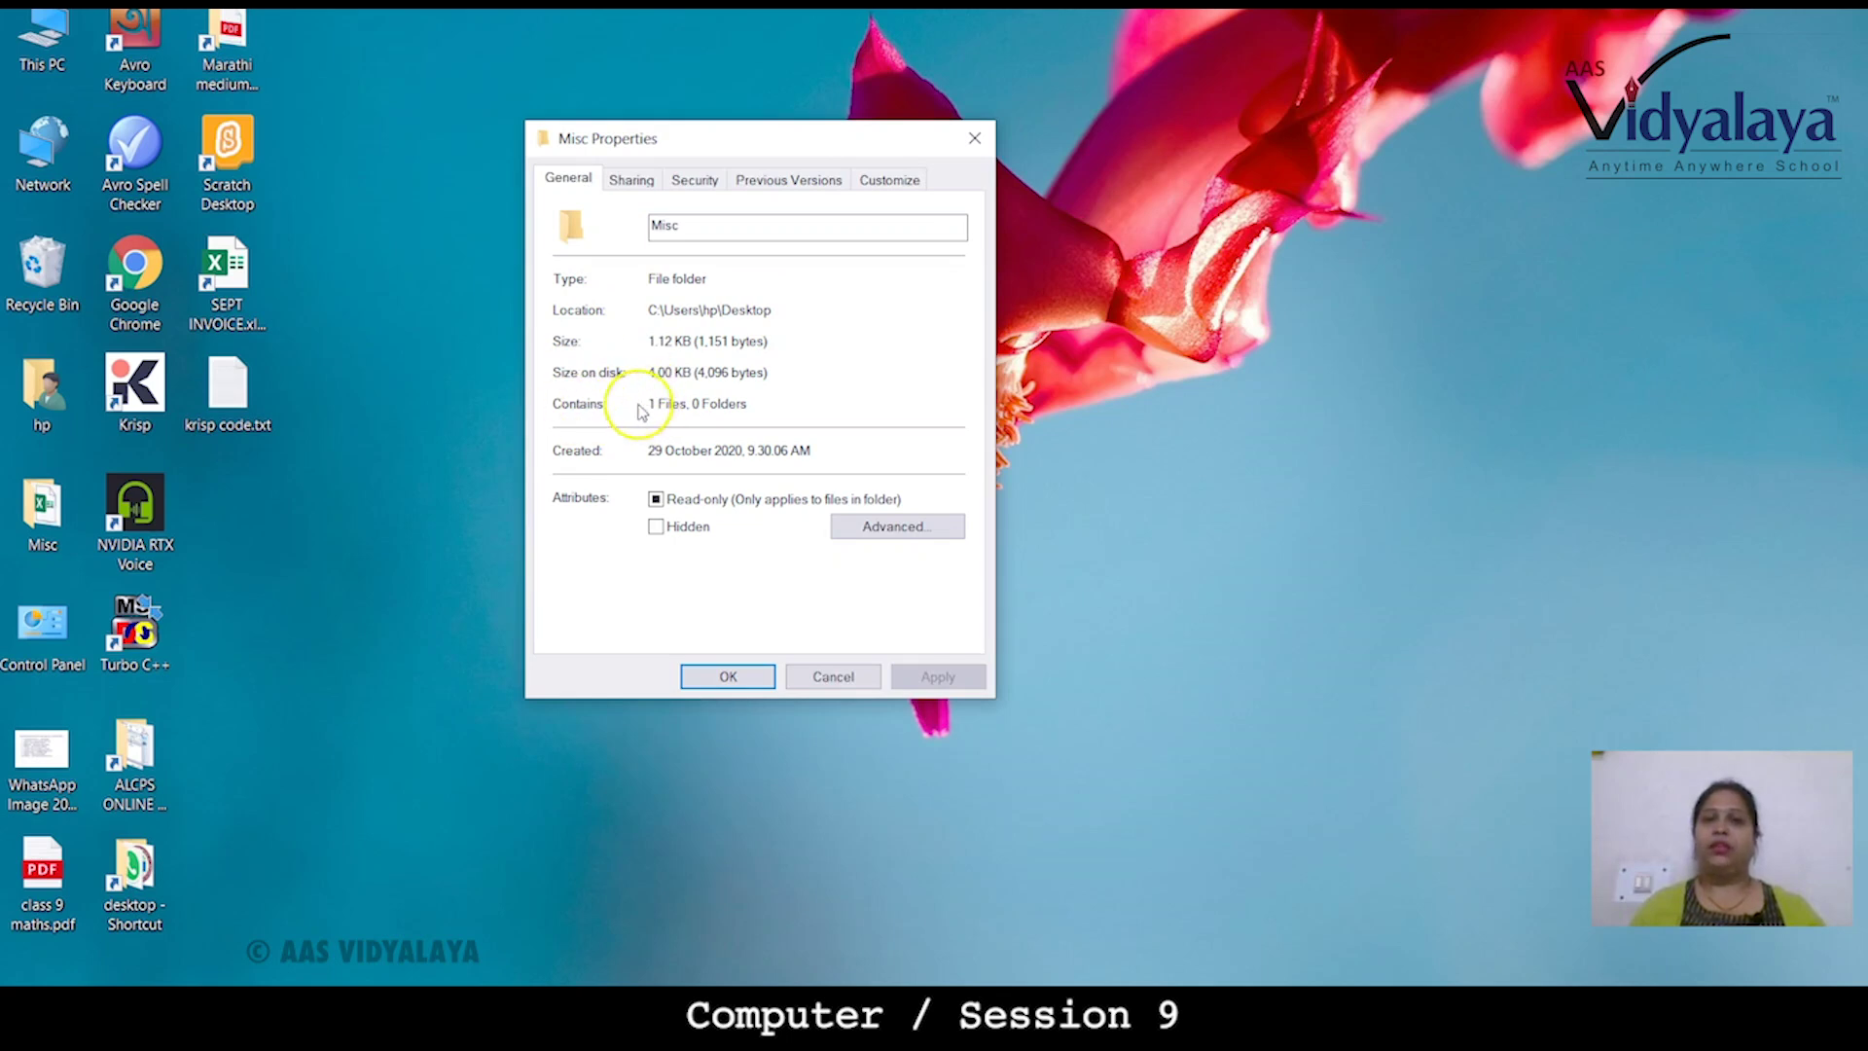
{"action": "left_click_drag", "start_coordinate": [690, 404], "coordinate": [771, 401]}
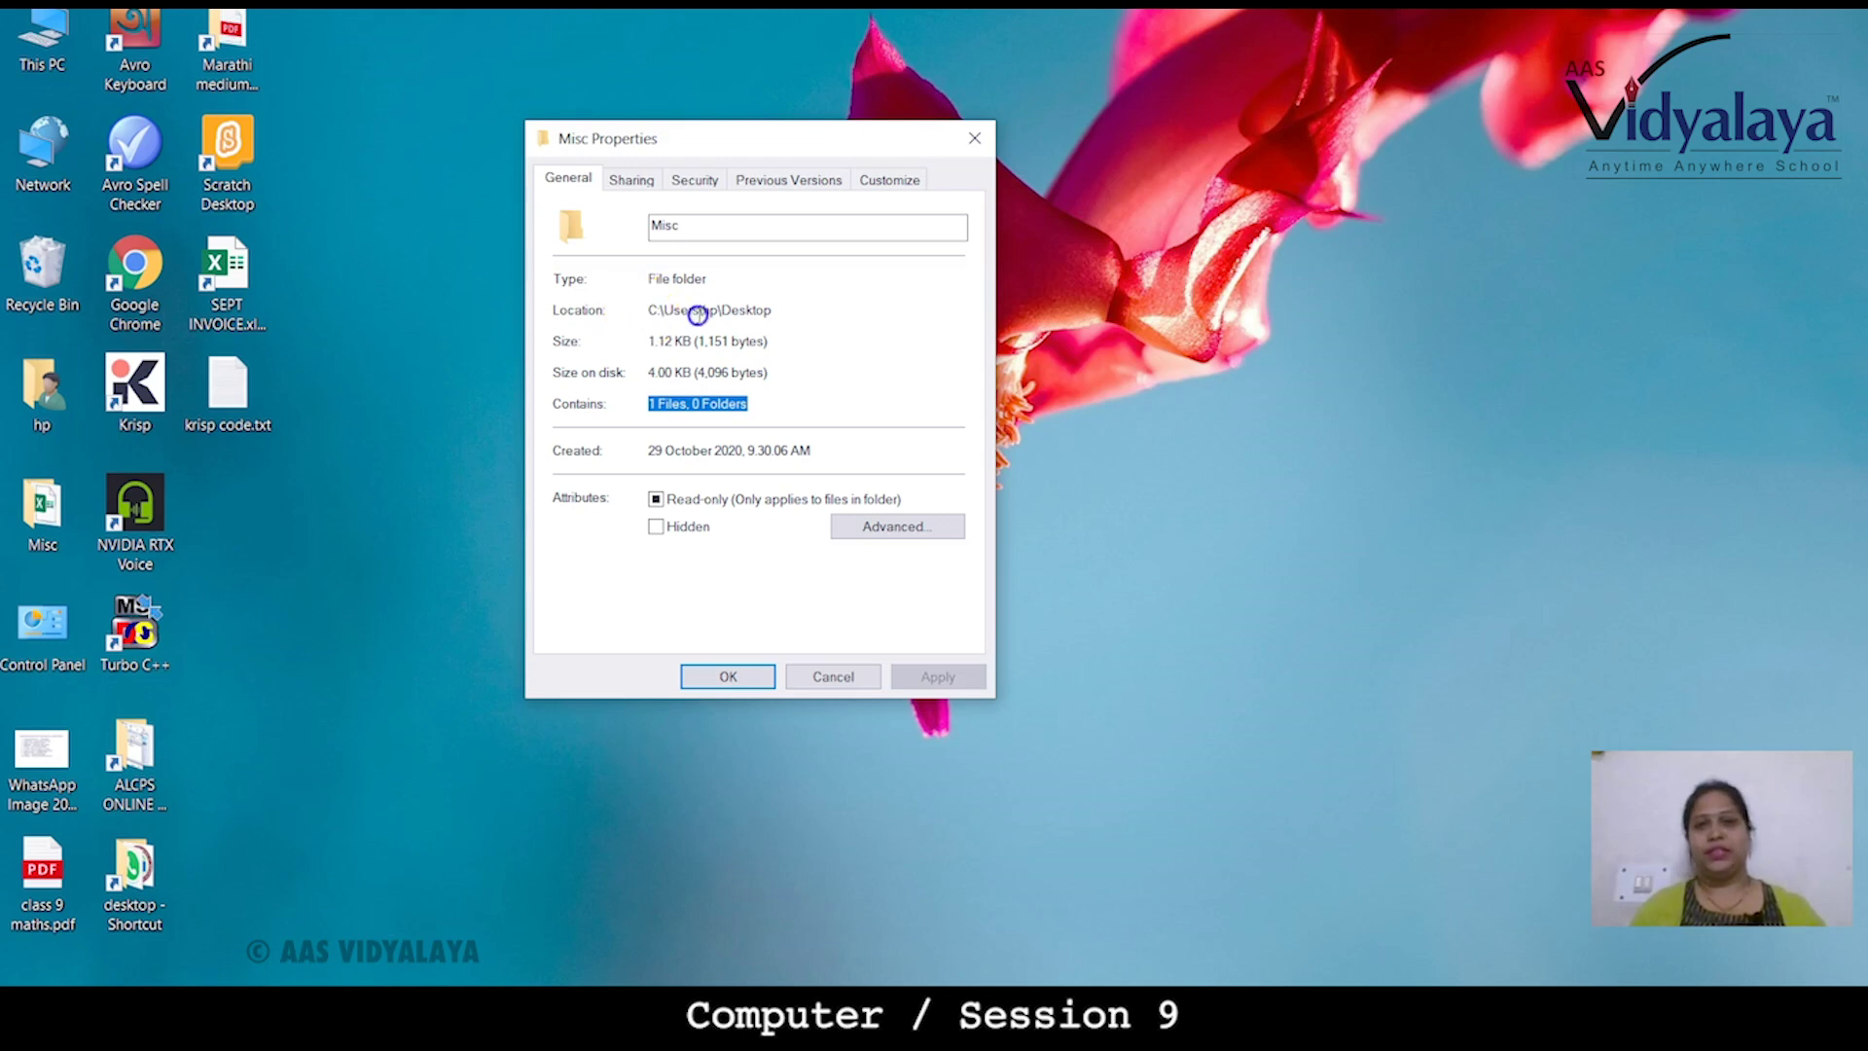
{"action": "left_click", "coordinate": [649, 312]}
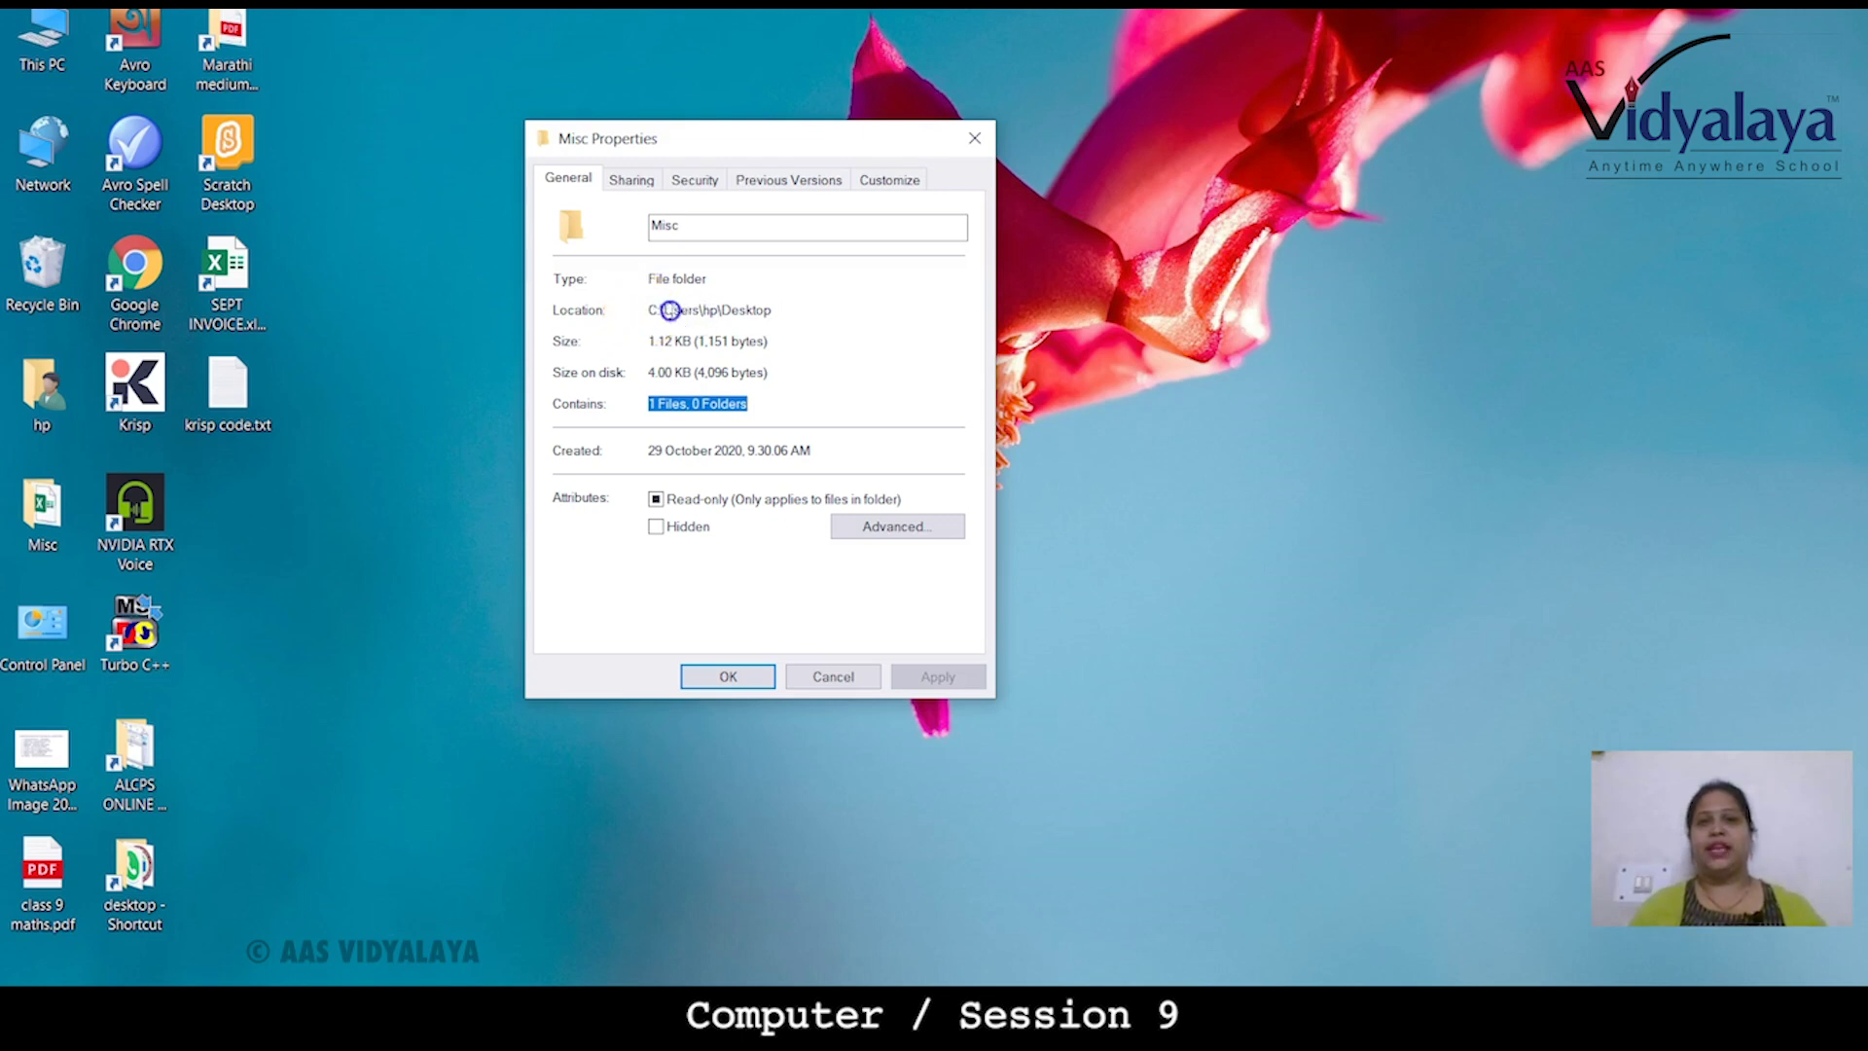
{"action": "left_click_drag", "start_coordinate": [775, 309], "coordinate": [679, 305]}
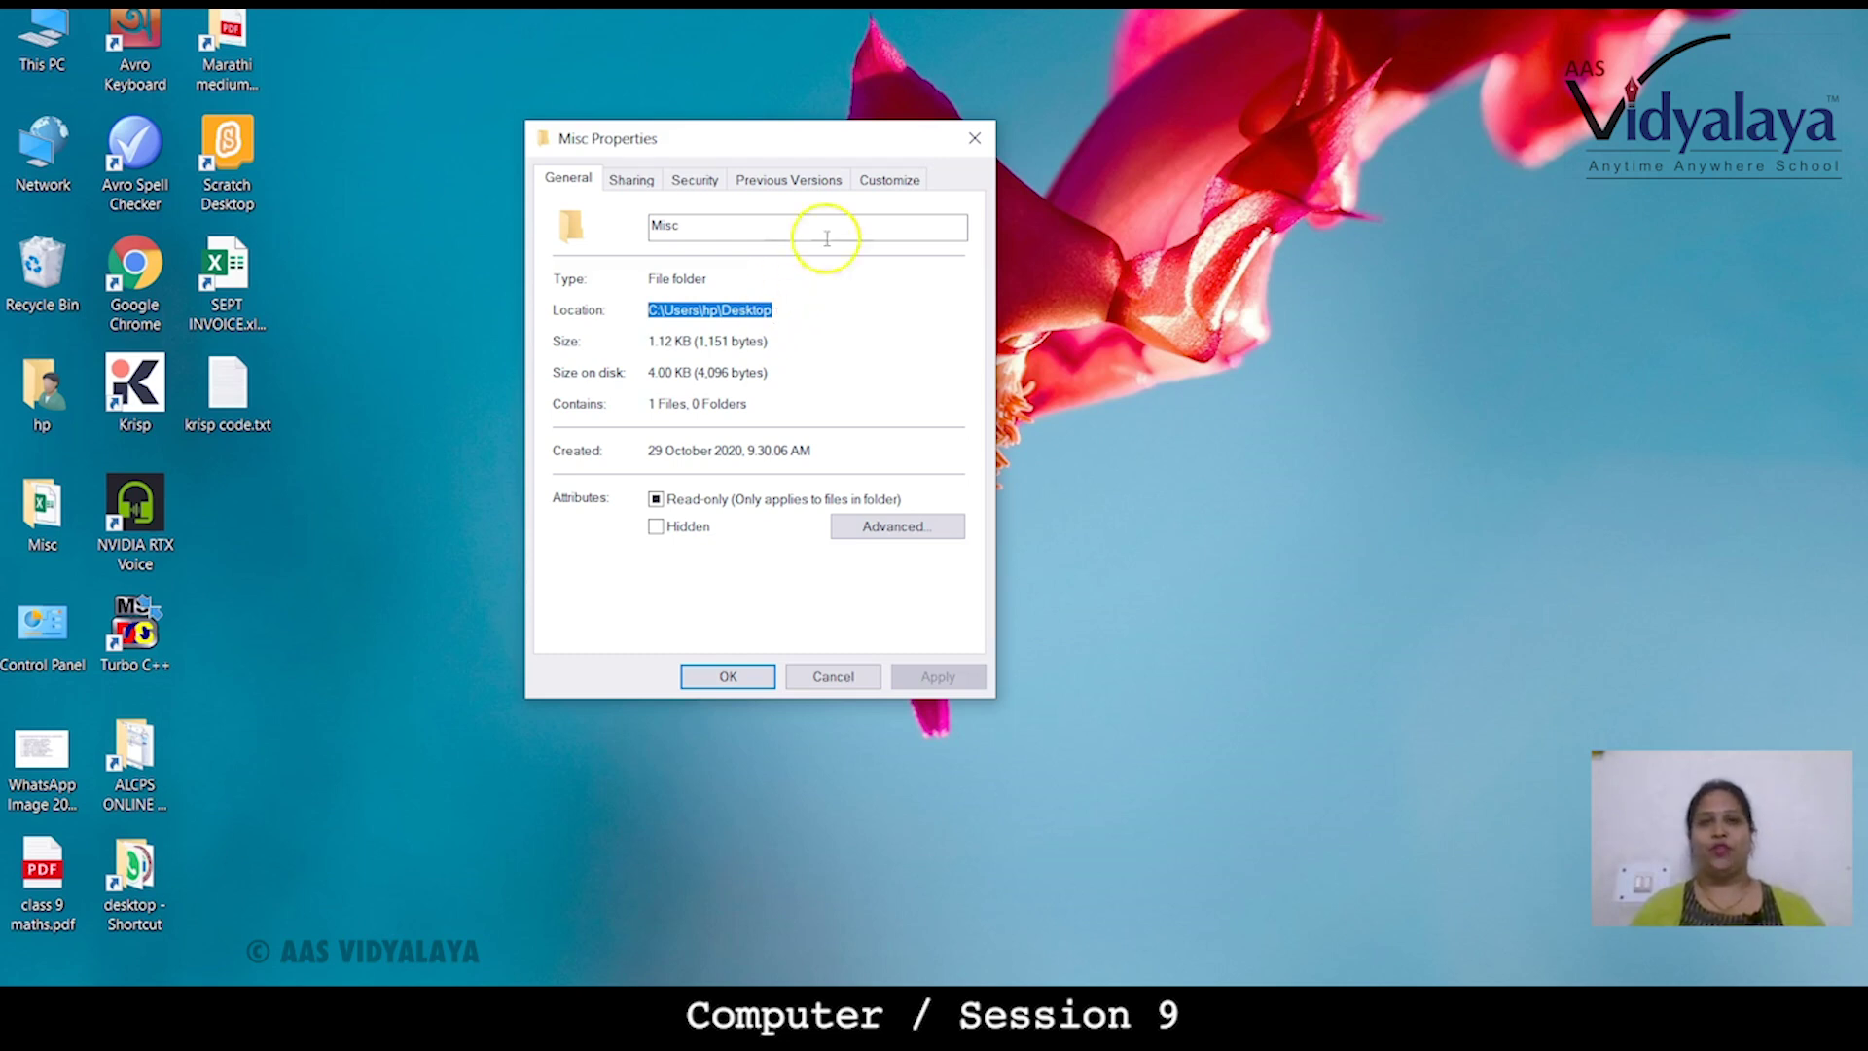
{"action": "left_click", "coordinate": [971, 137]}
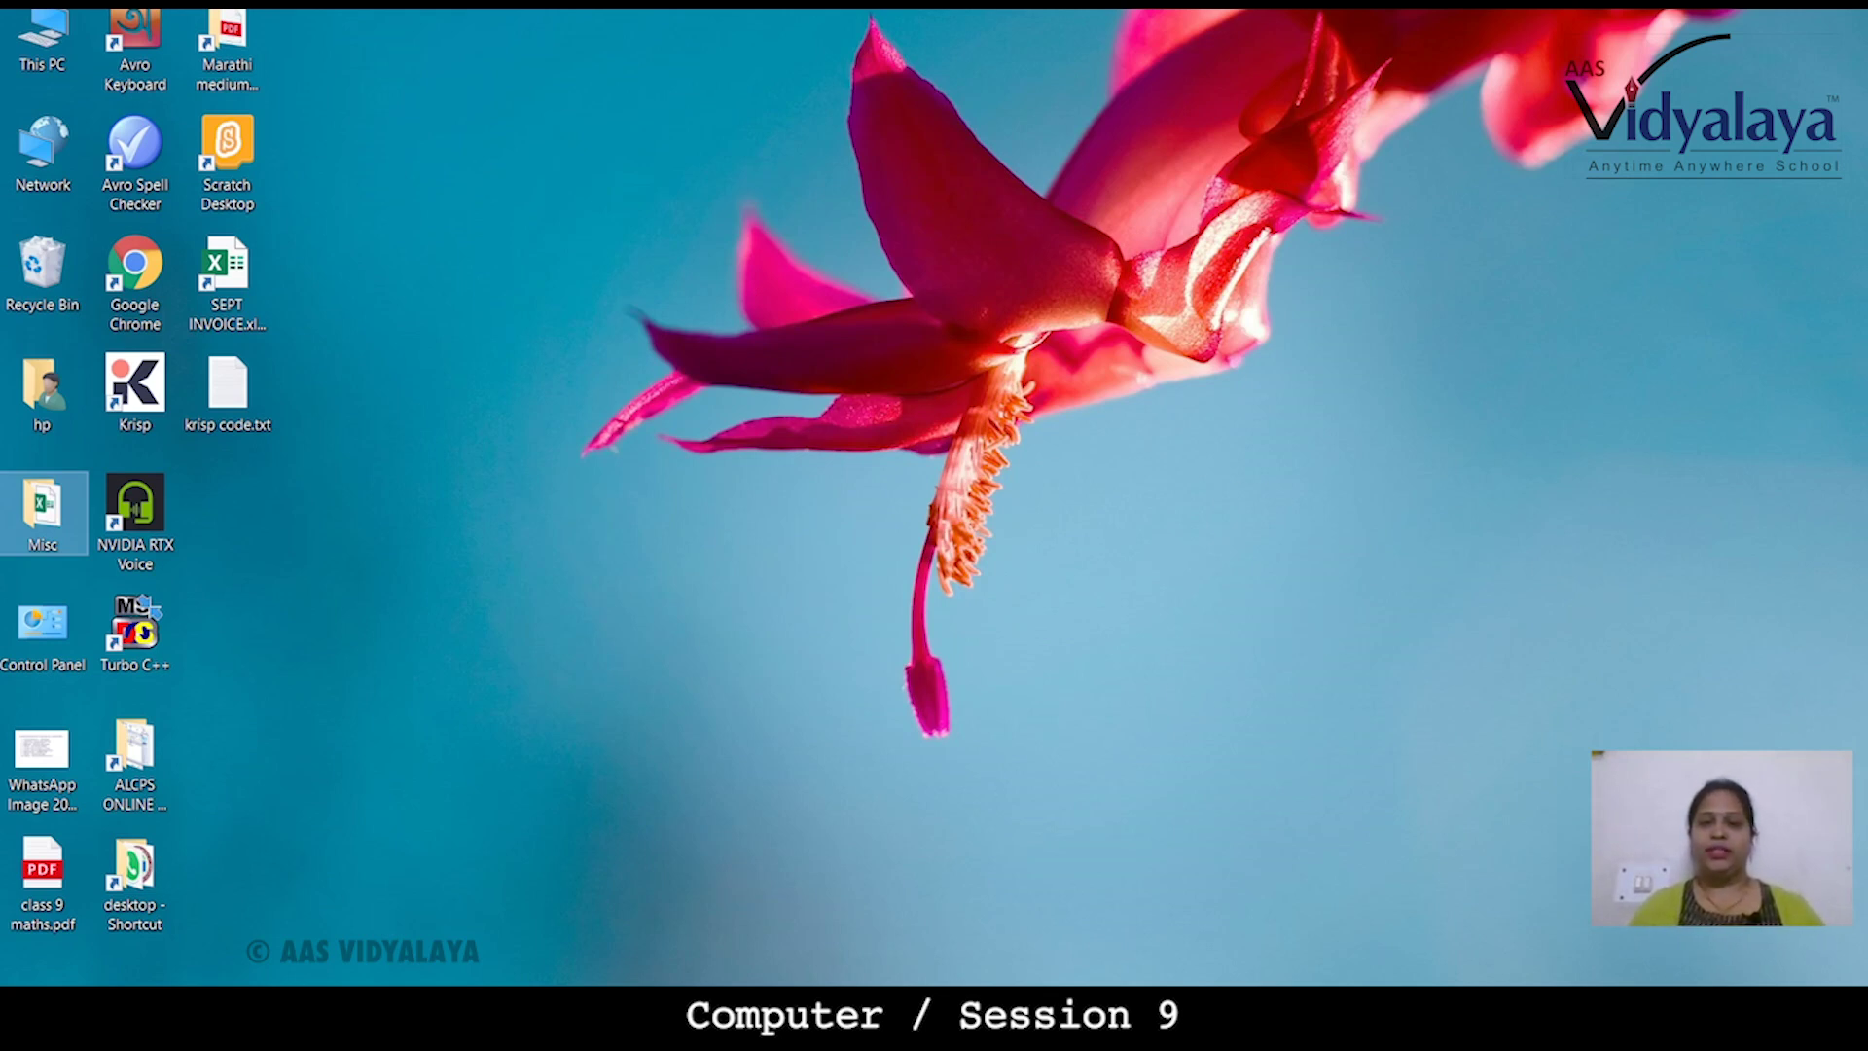
- Check the calendar of the taskbar clock and open the Date & time settings for adjusting it
{"action": "left_click", "coordinate": [1005, 901]}
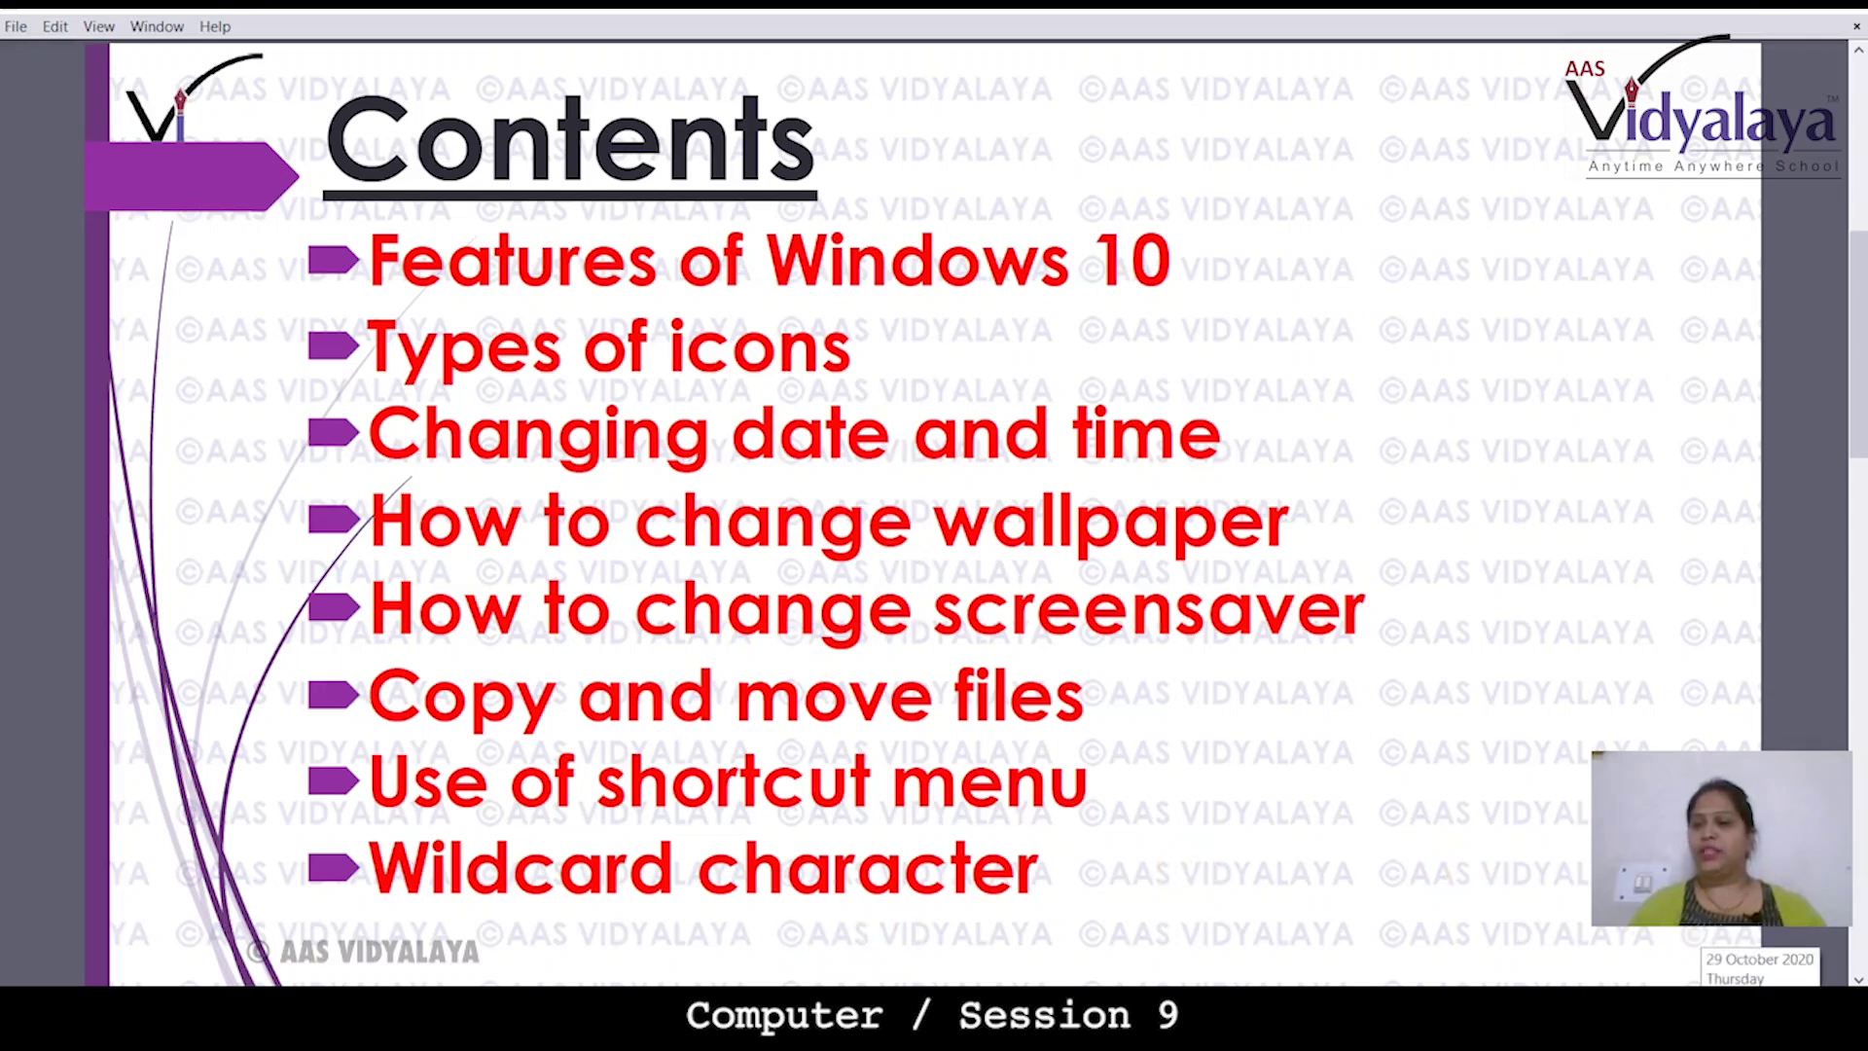
{"action": "left_click", "coordinate": [1759, 1016]}
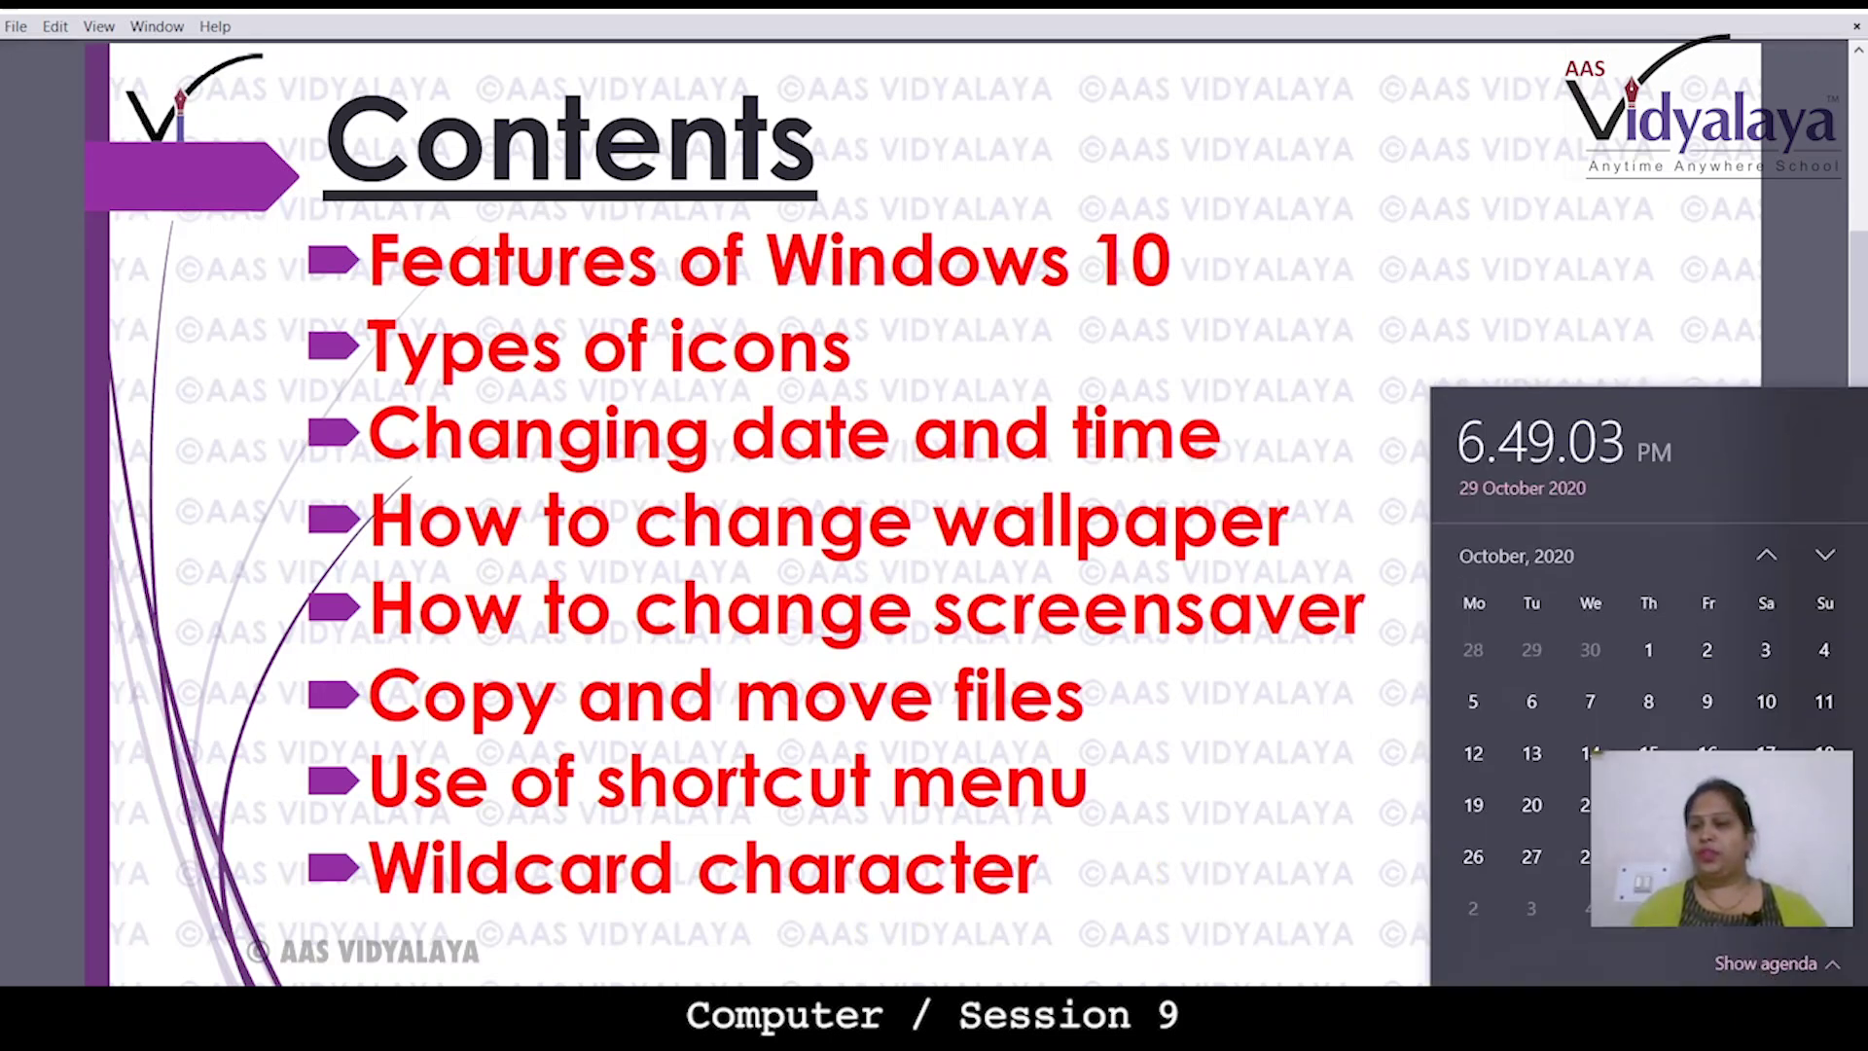
{"action": "right_click", "coordinate": [1759, 1017]}
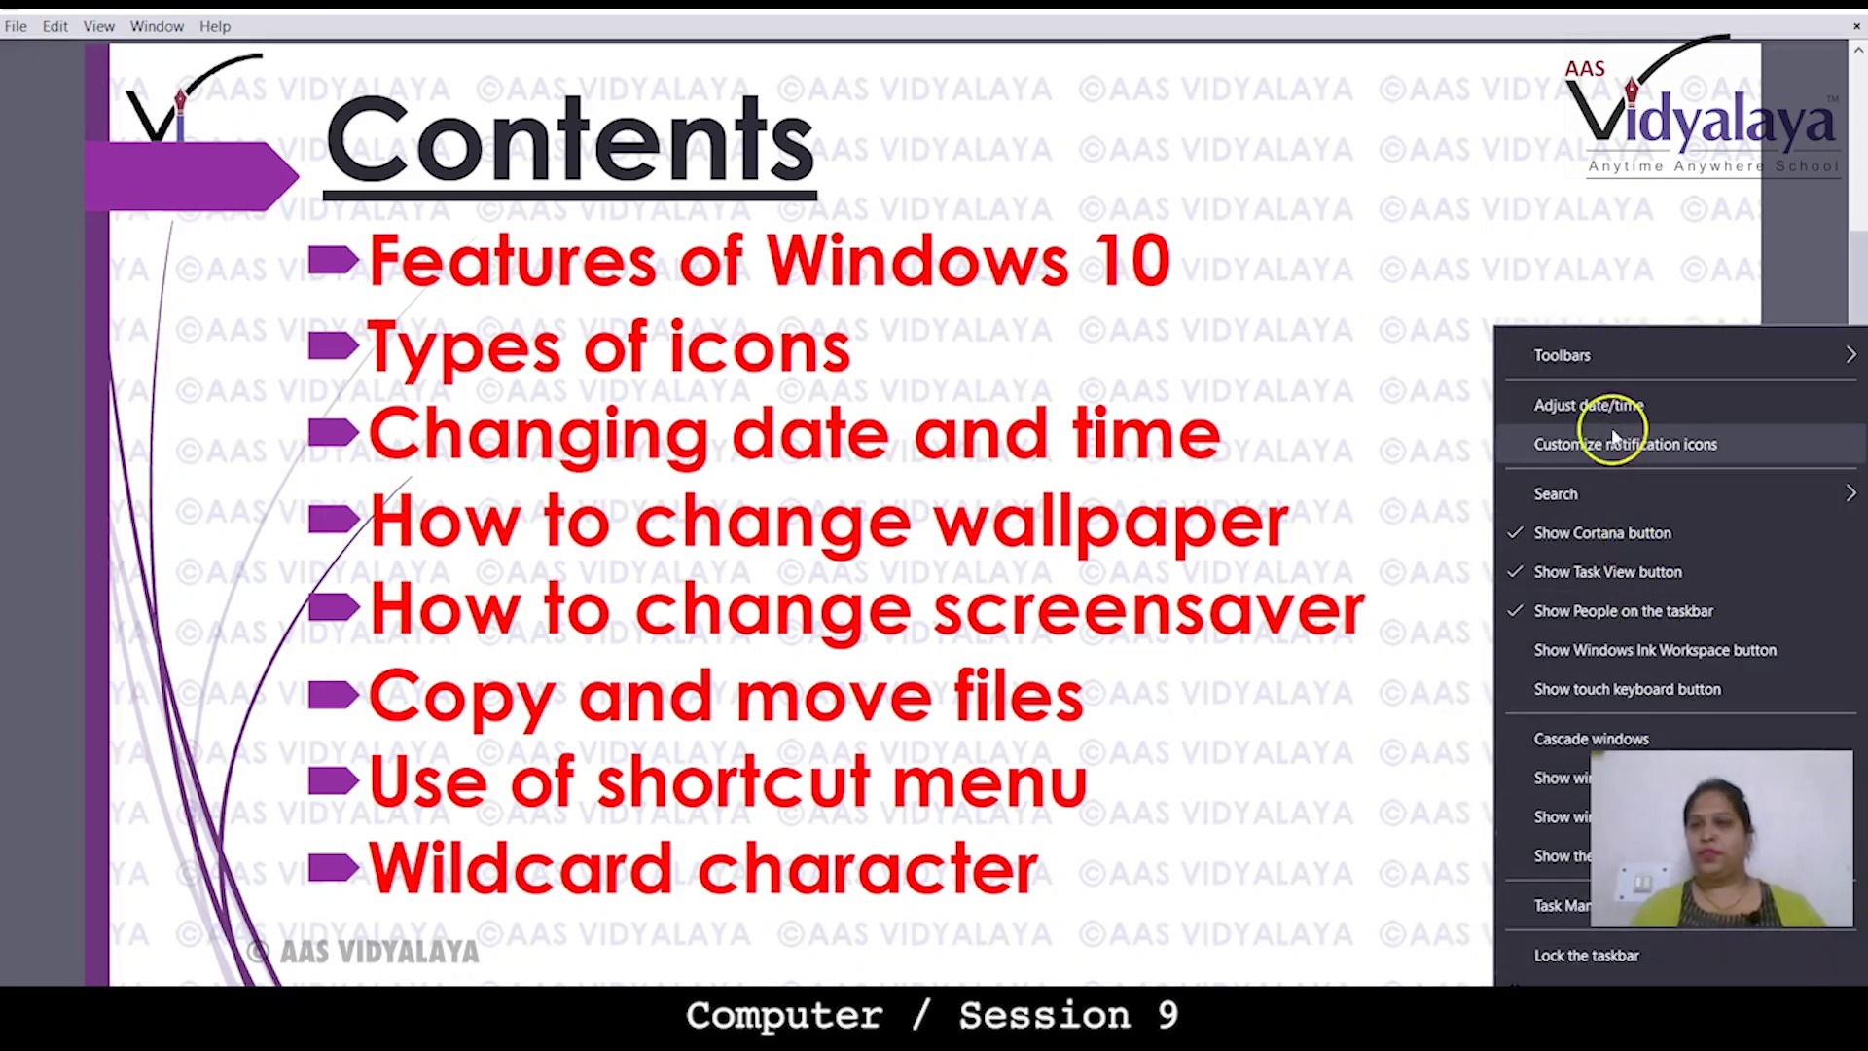
{"action": "left_click", "coordinate": [1589, 407]}
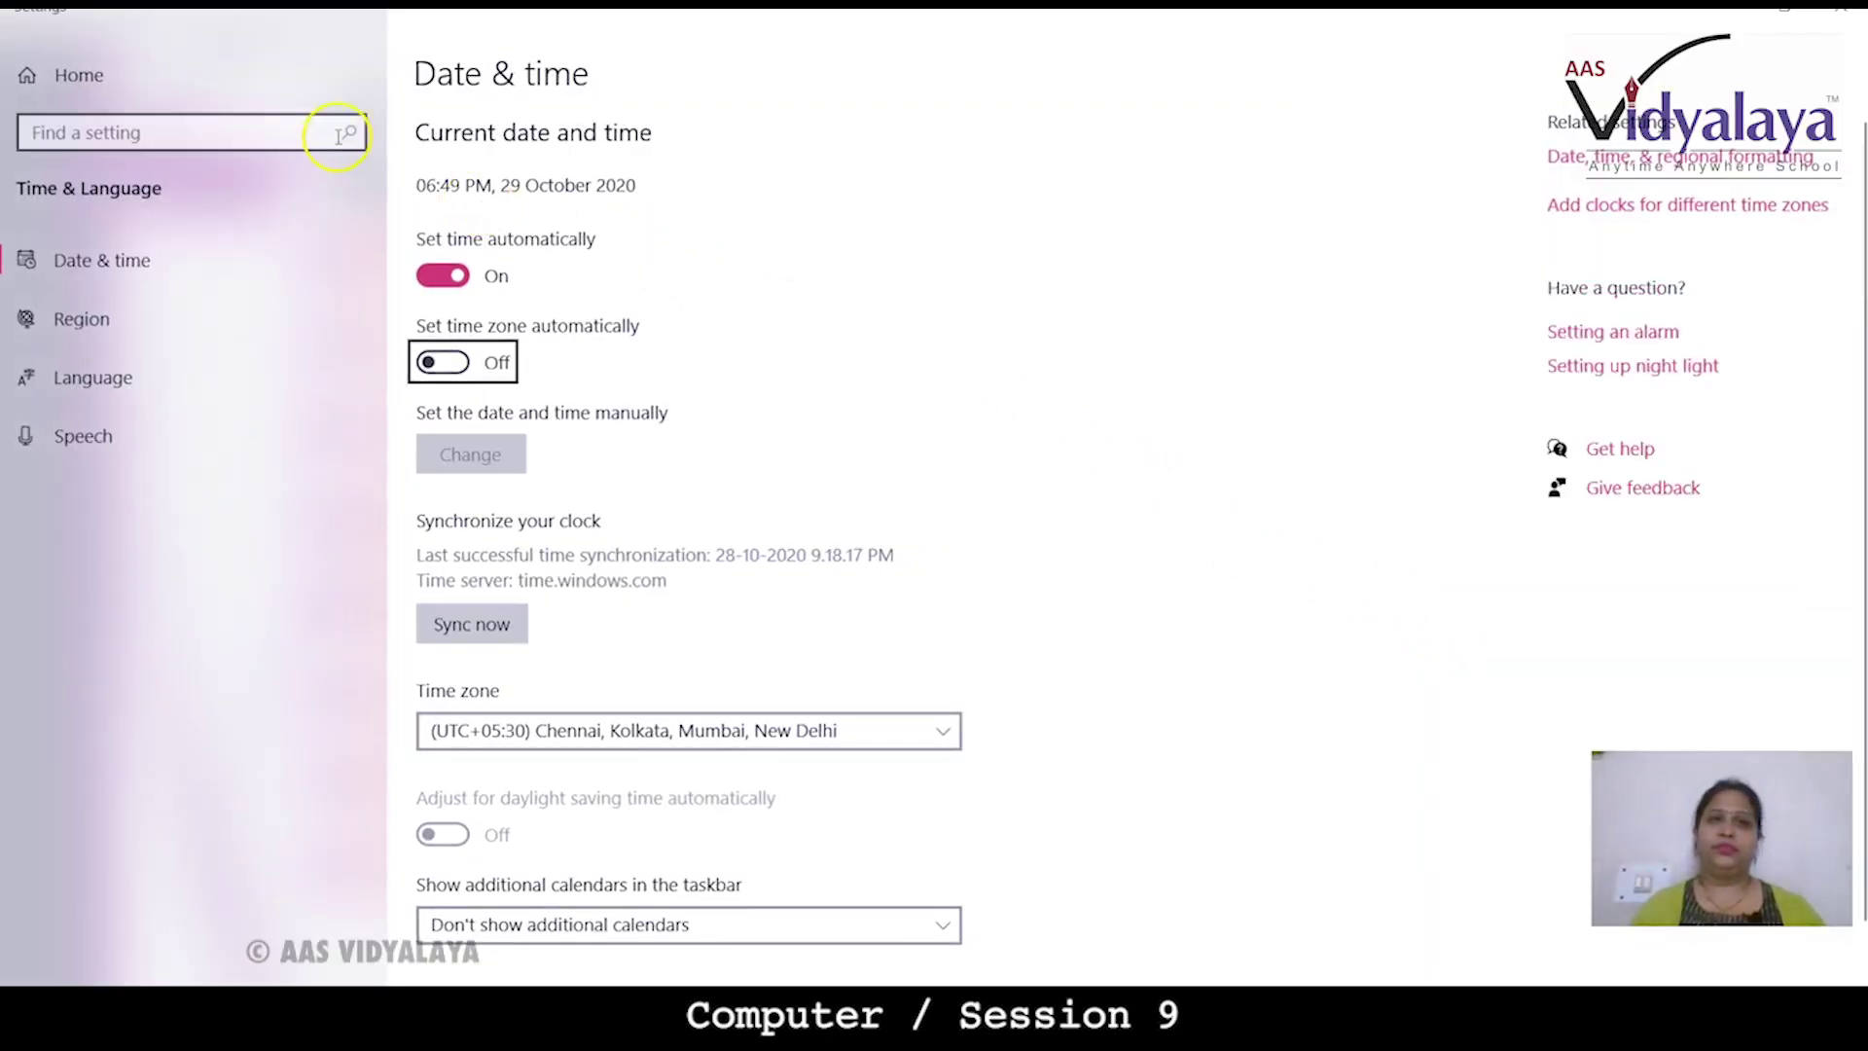
- Open the classic Date and Time dialog through the additional clocks setting and start changing the date and time
{"action": "left_click", "coordinate": [1640, 216]}
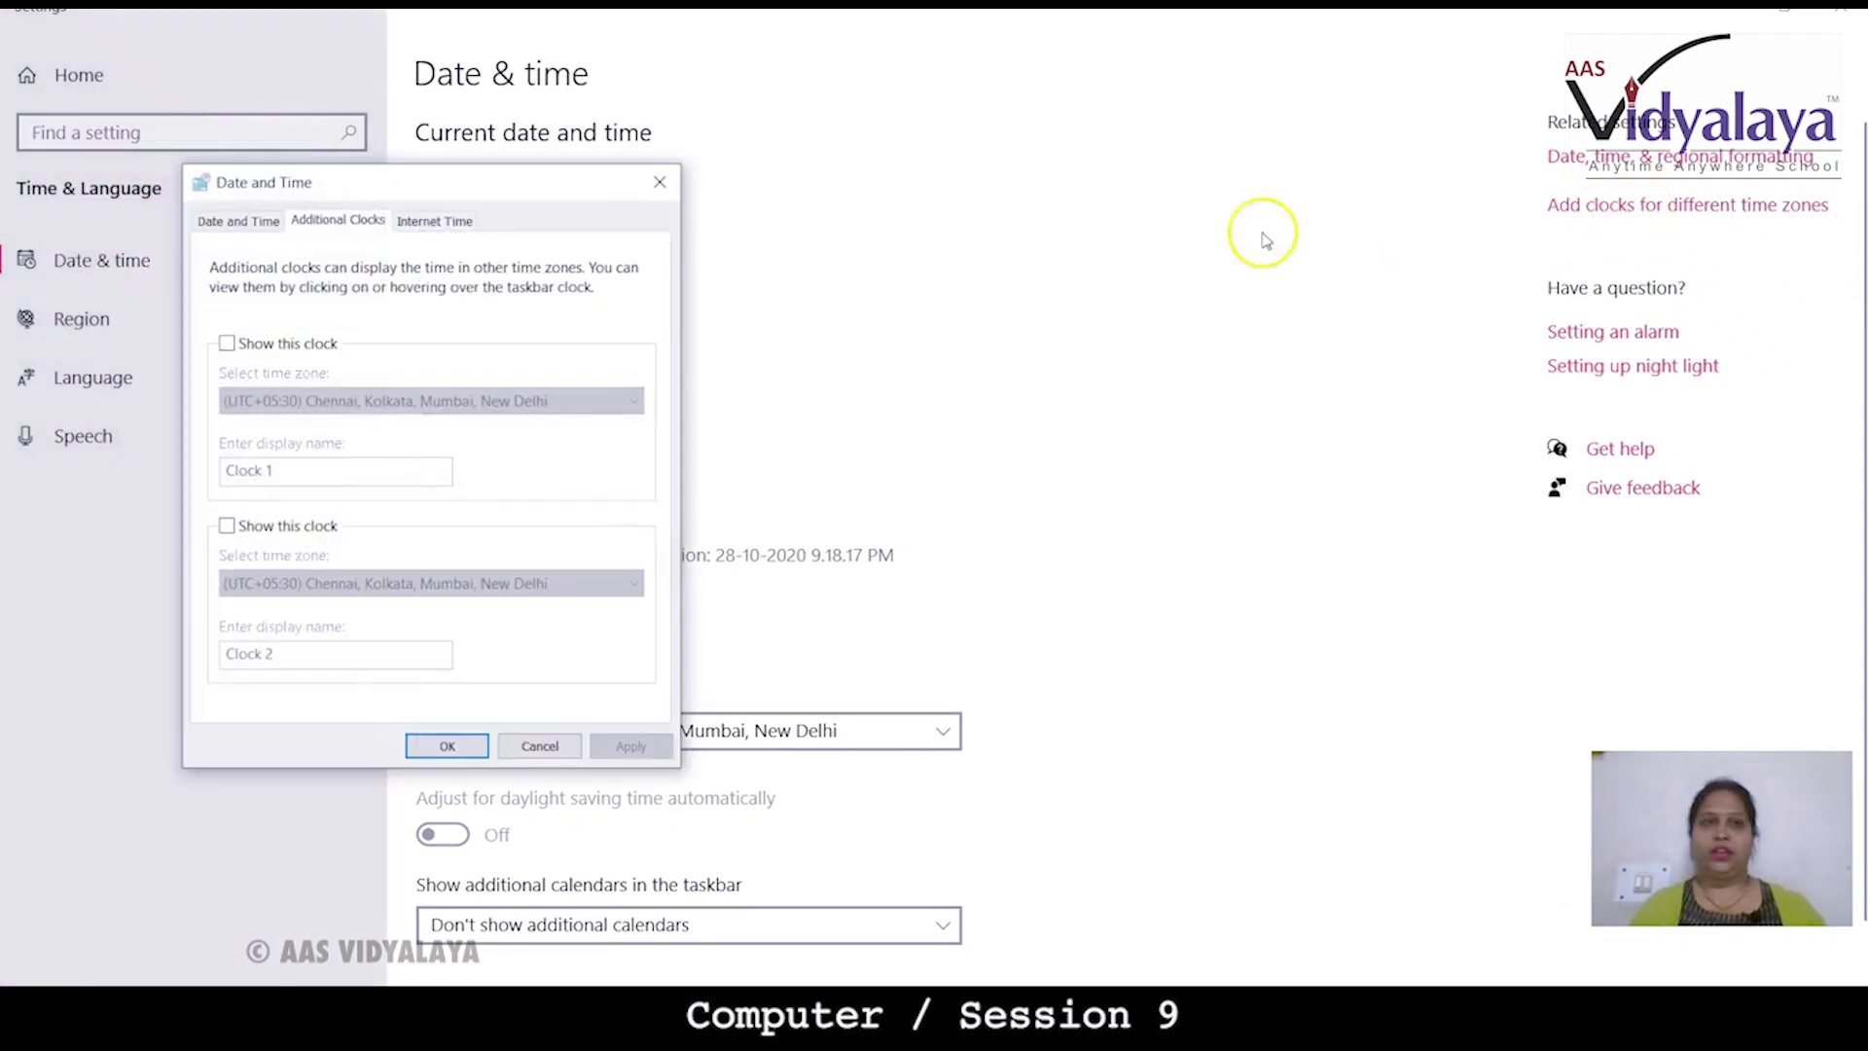
{"action": "left_click", "coordinate": [270, 227]}
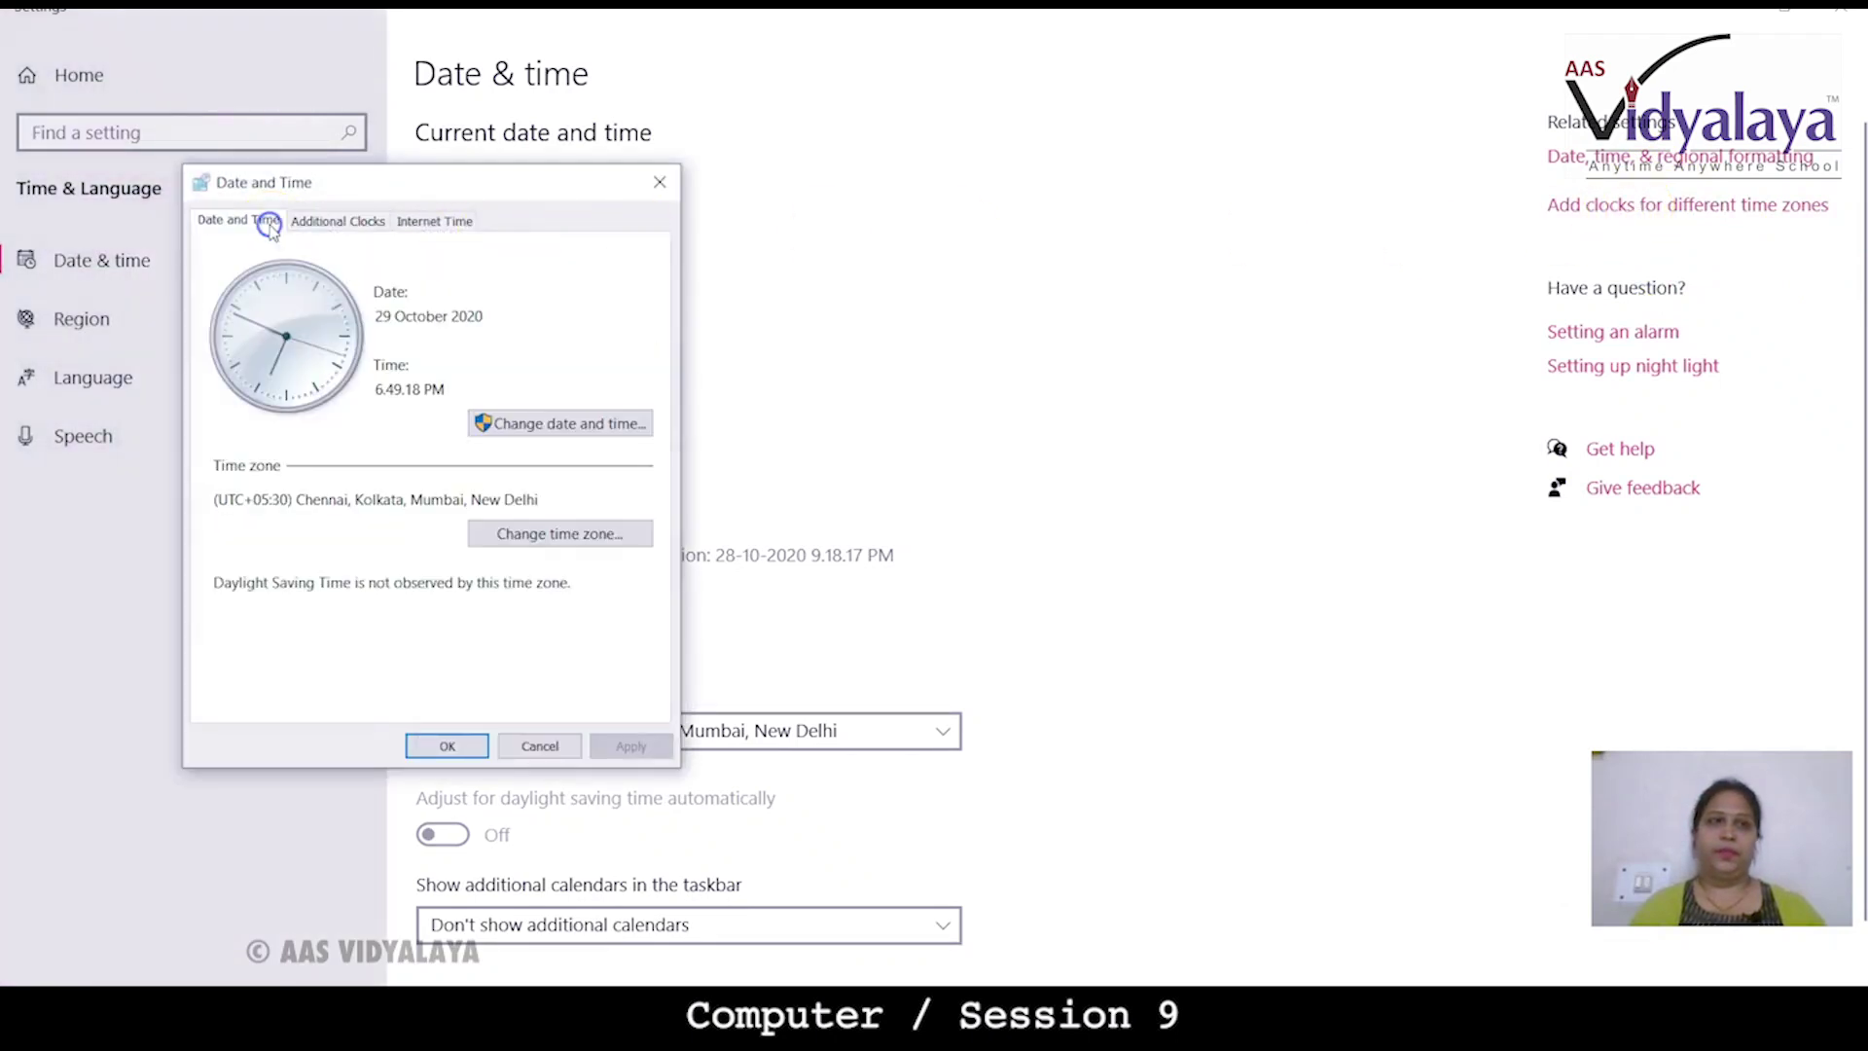
{"action": "left_click", "coordinate": [564, 428]}
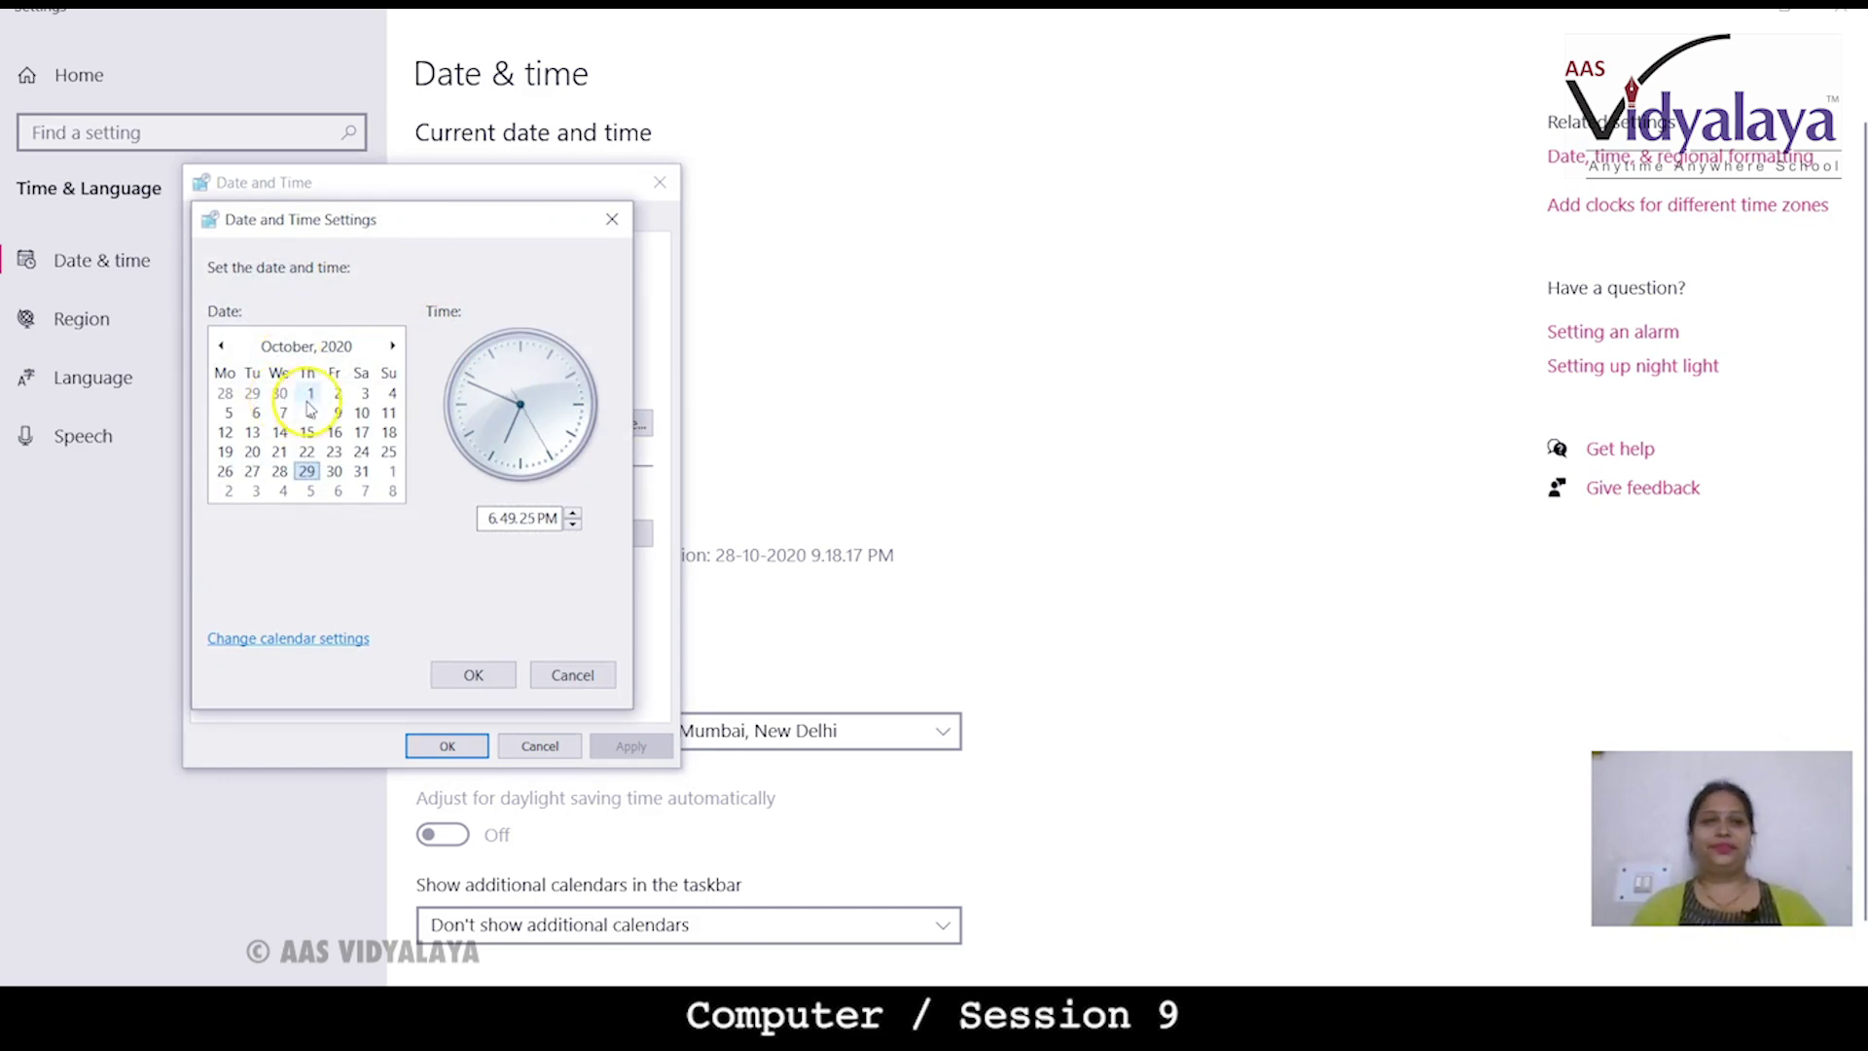
- Select 10 July 2014 as the system date and place the cursor in the time value
{"action": "left_click", "coordinate": [302, 346]}
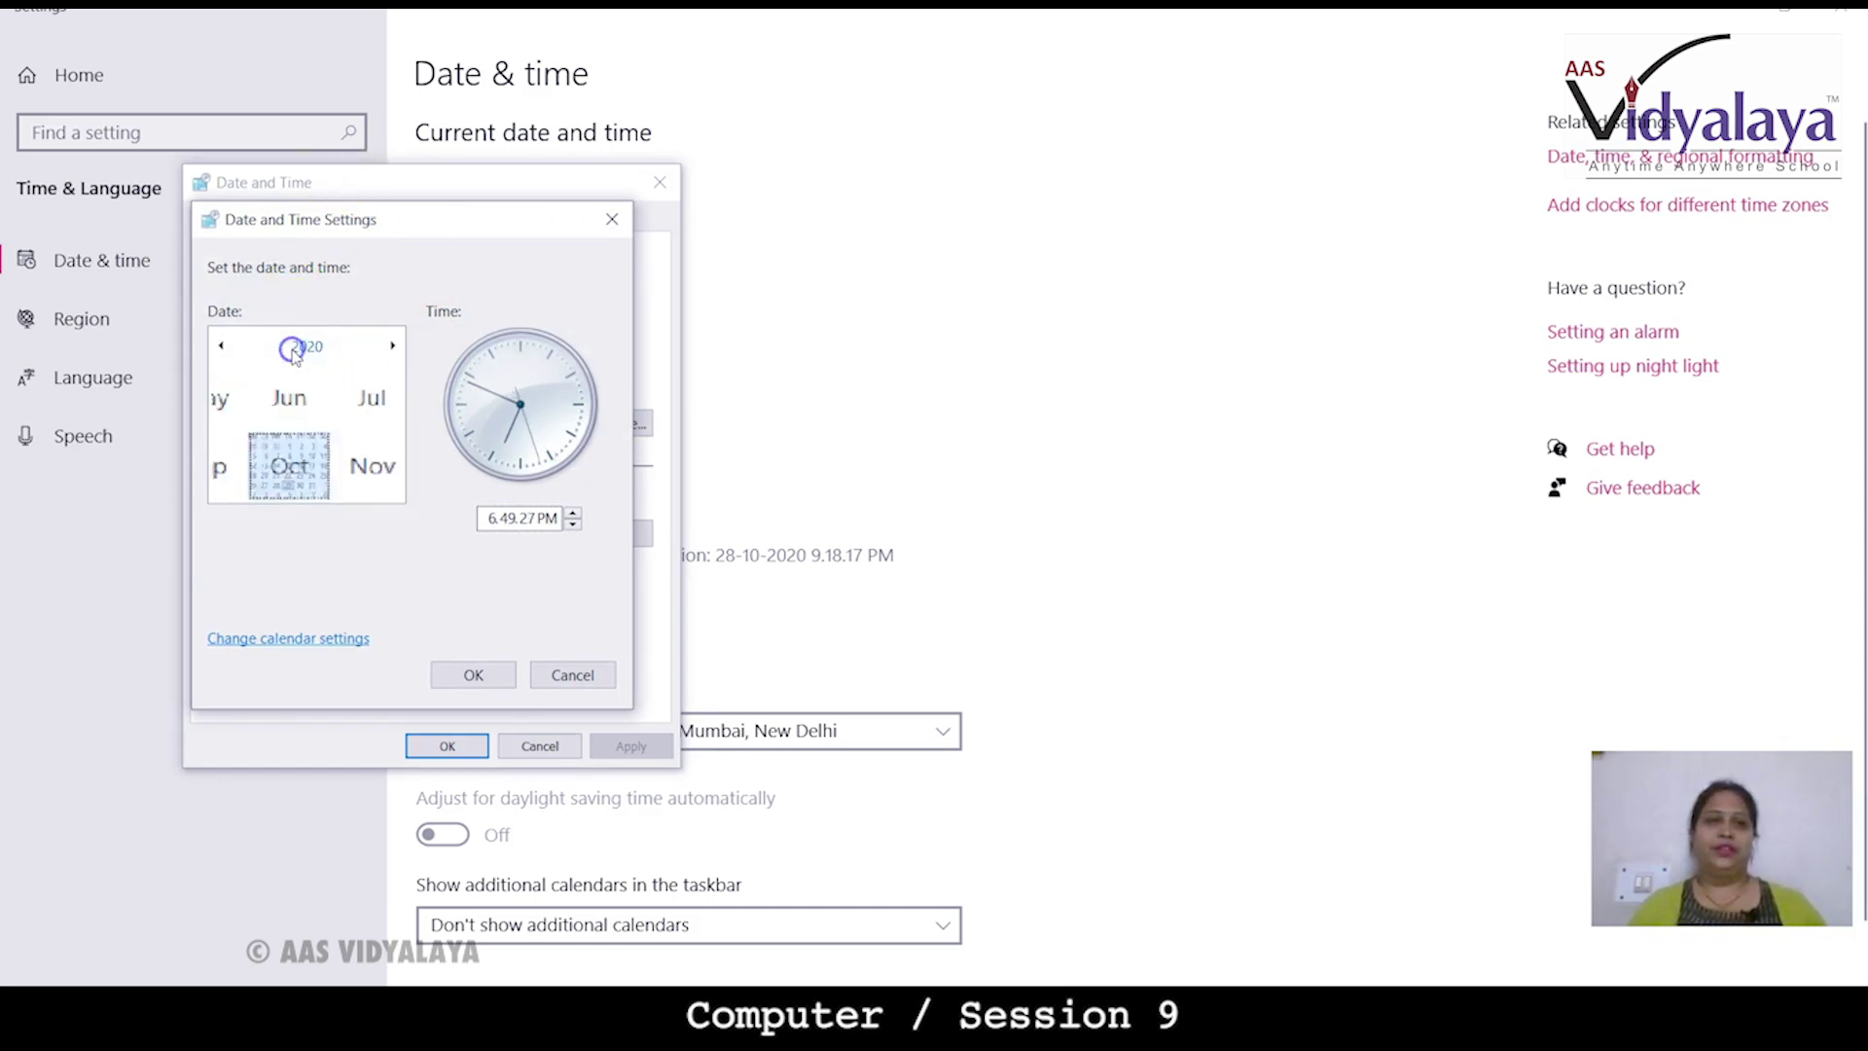
{"action": "left_click", "coordinate": [301, 346]}
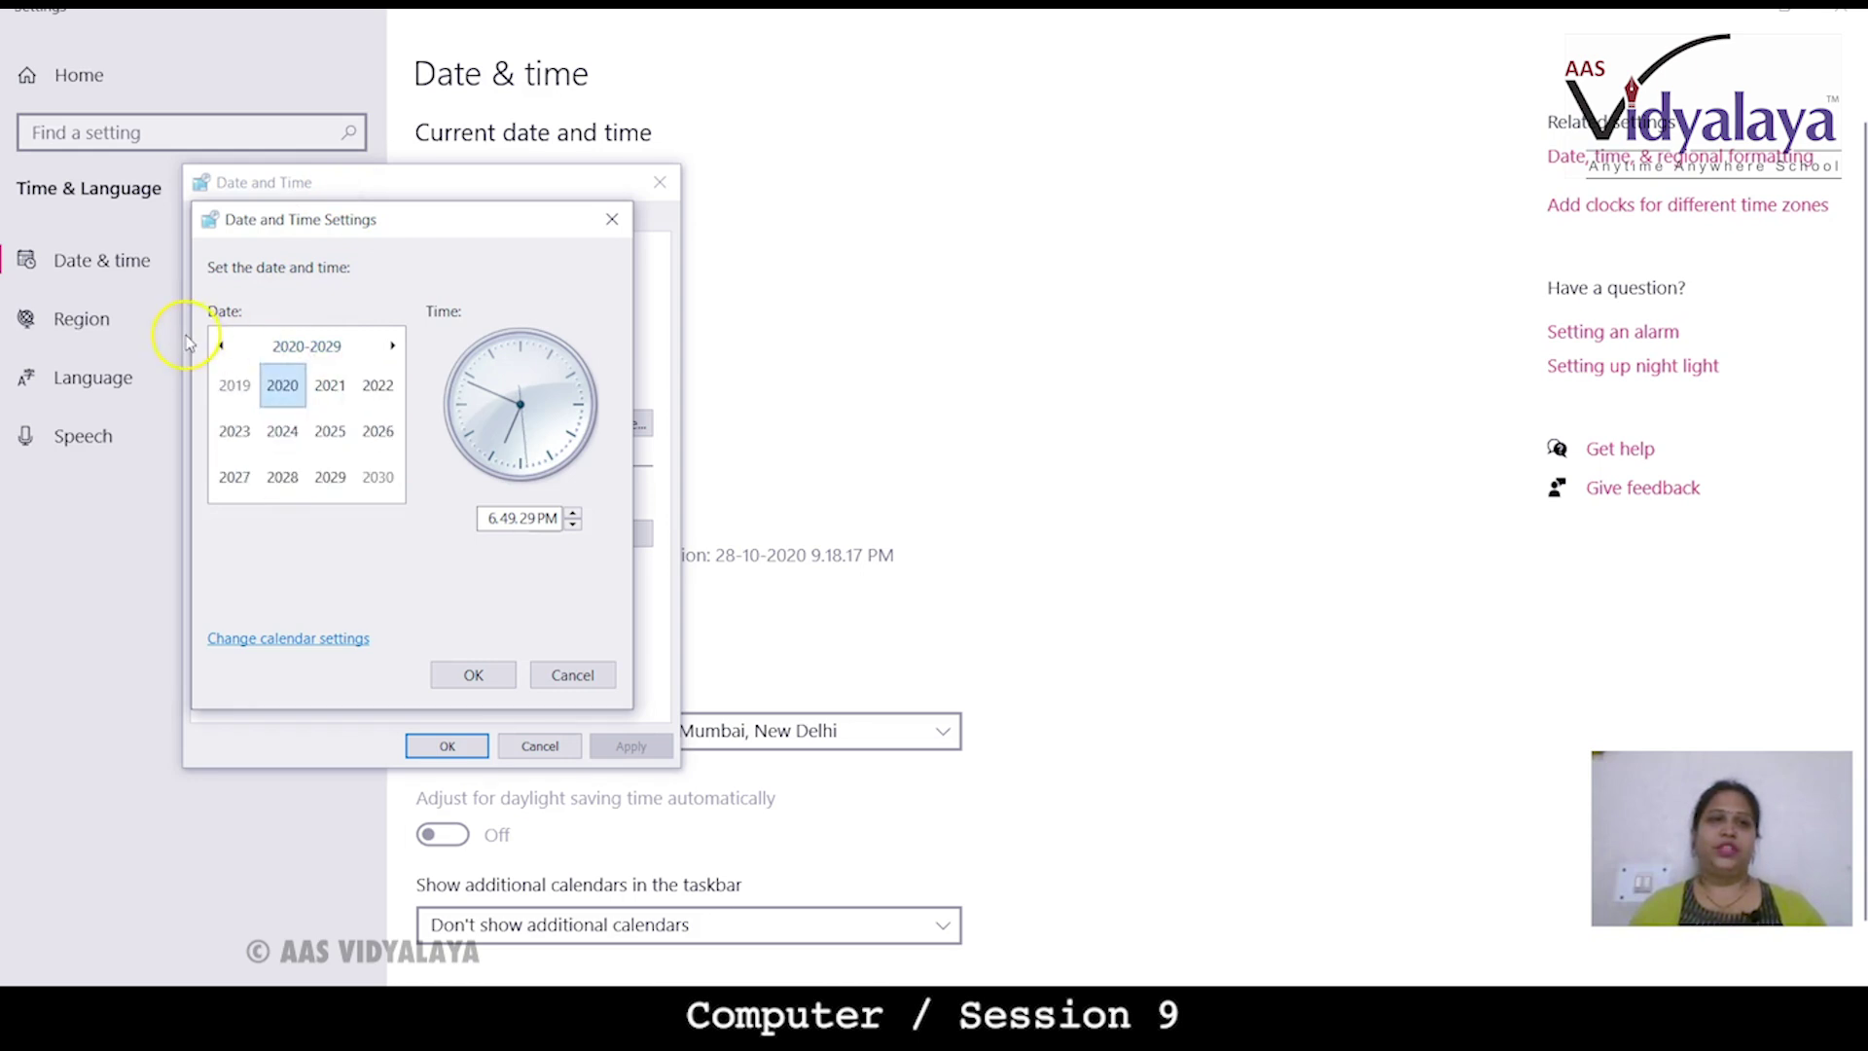
{"action": "left_click", "coordinate": [220, 345]}
{"action": "left_click", "coordinate": [283, 431]}
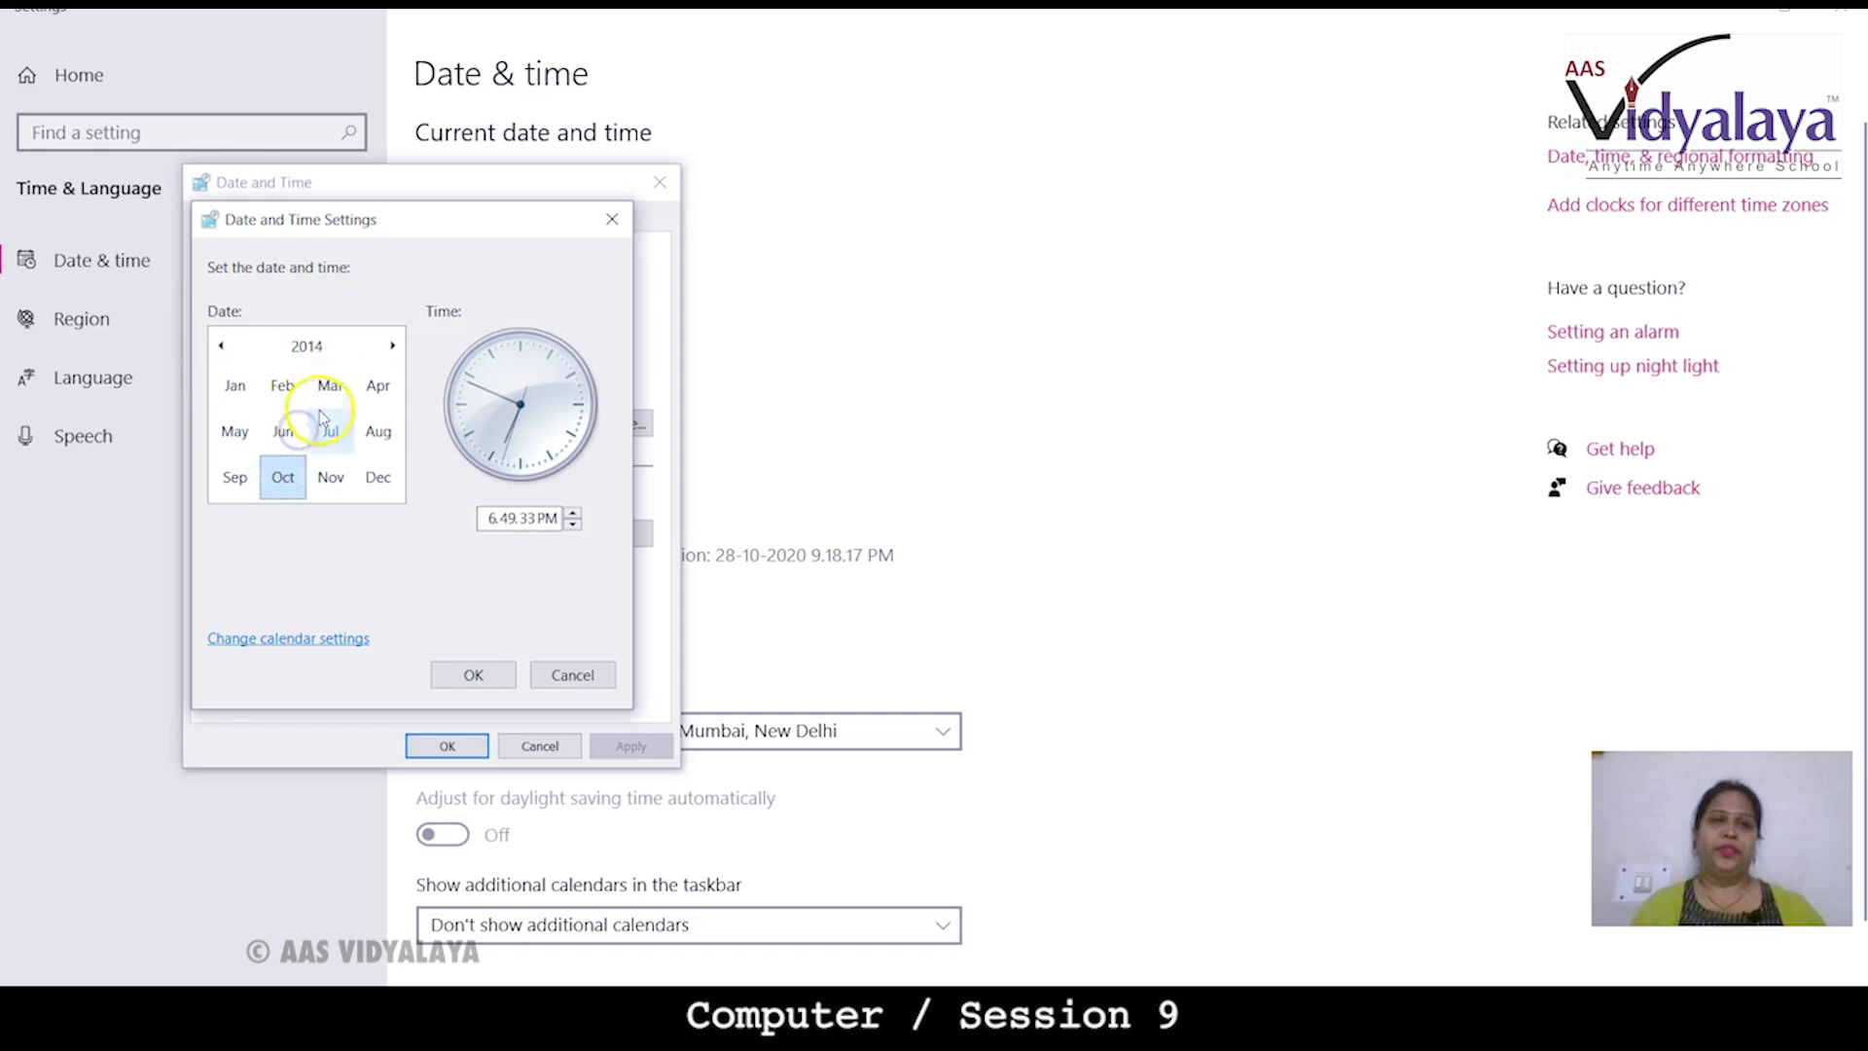
{"action": "left_click", "coordinate": [334, 429]}
{"action": "left_click", "coordinate": [305, 413]}
{"action": "left_click", "coordinate": [495, 519]}
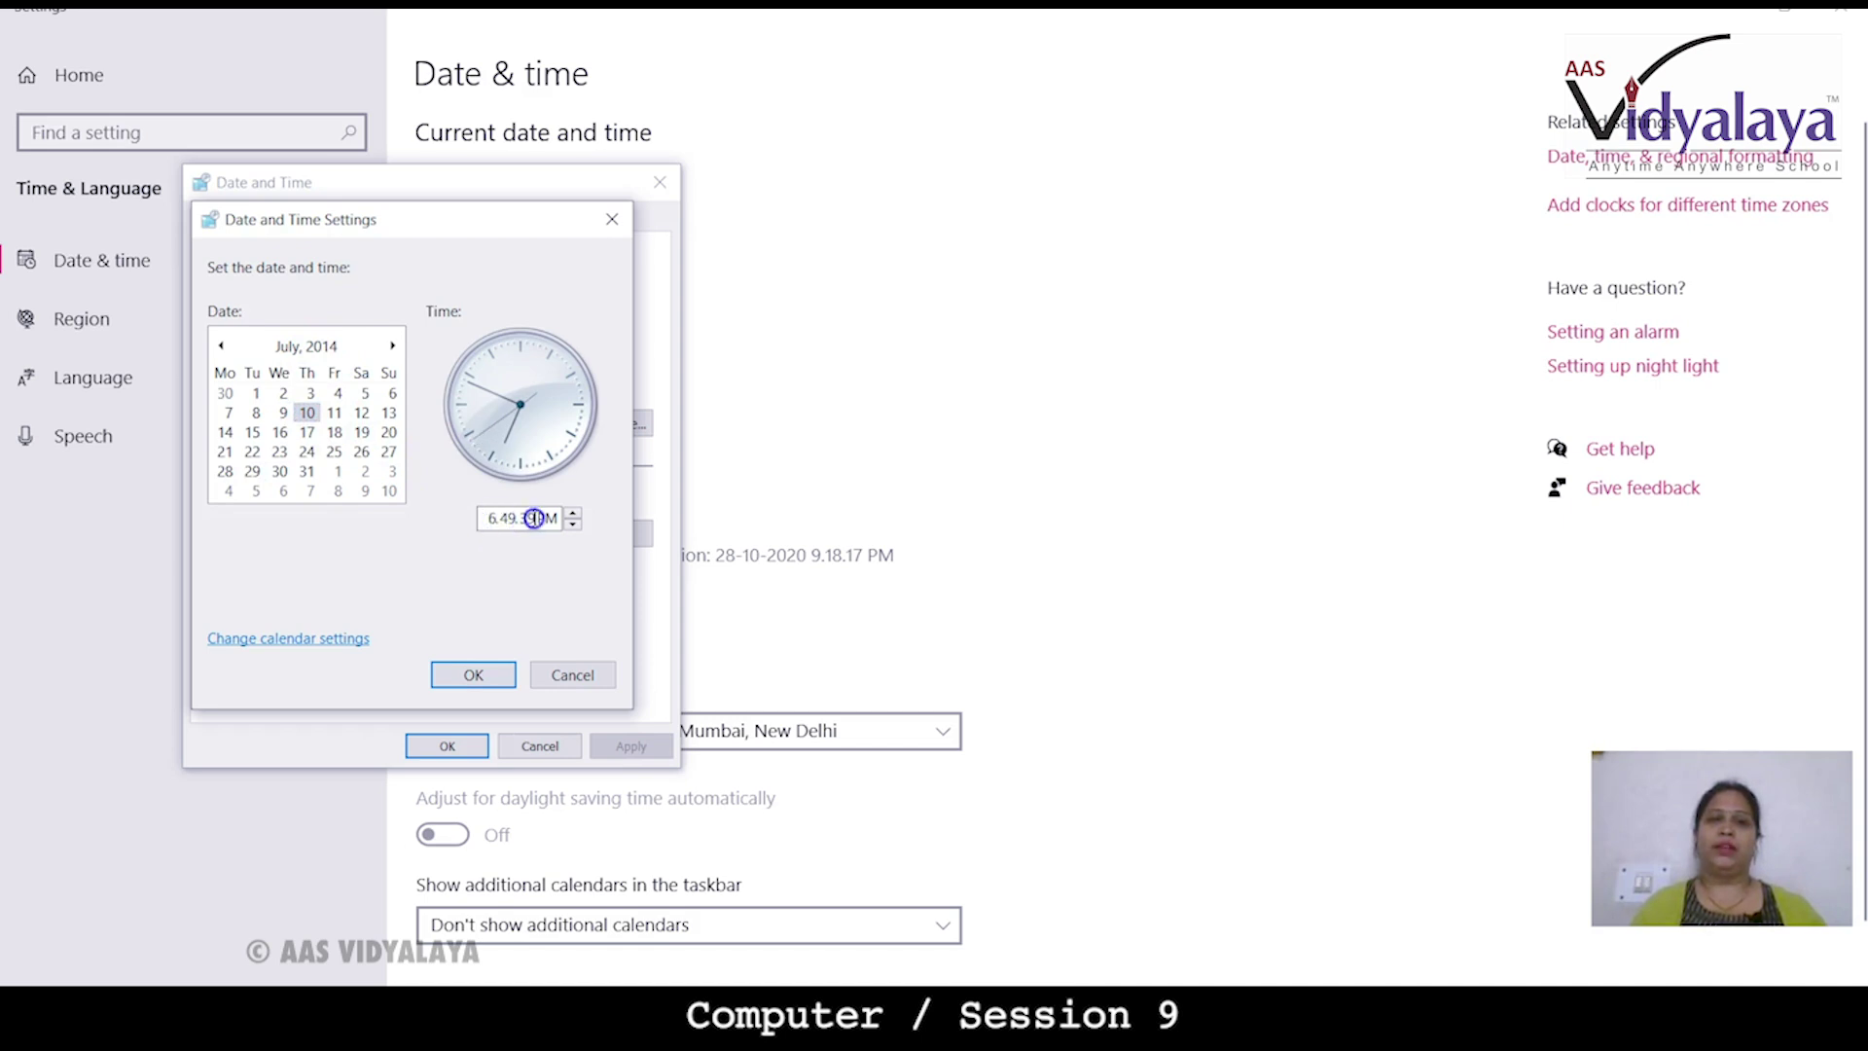
- Discard the date and time changes and close the Settings window
{"action": "left_click", "coordinate": [572, 673]}
{"action": "left_click", "coordinate": [523, 745]}
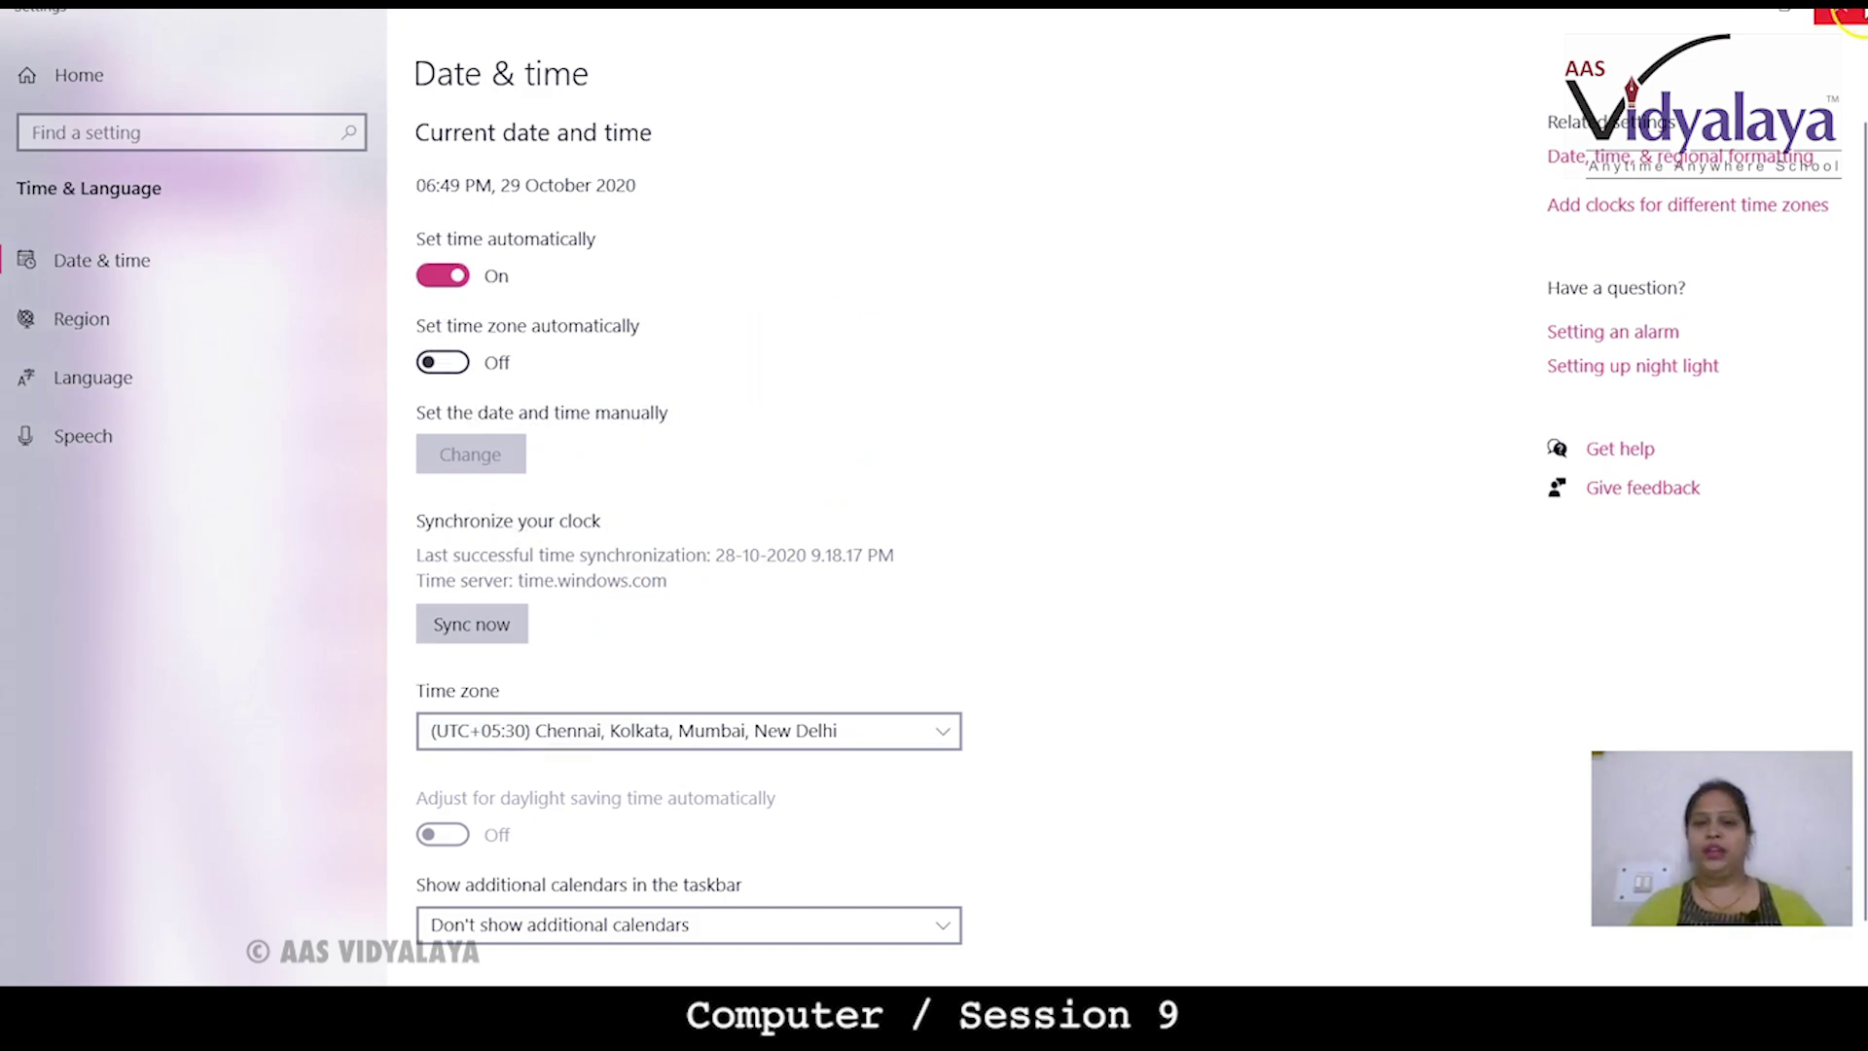
{"action": "left_click", "coordinate": [1841, 14]}
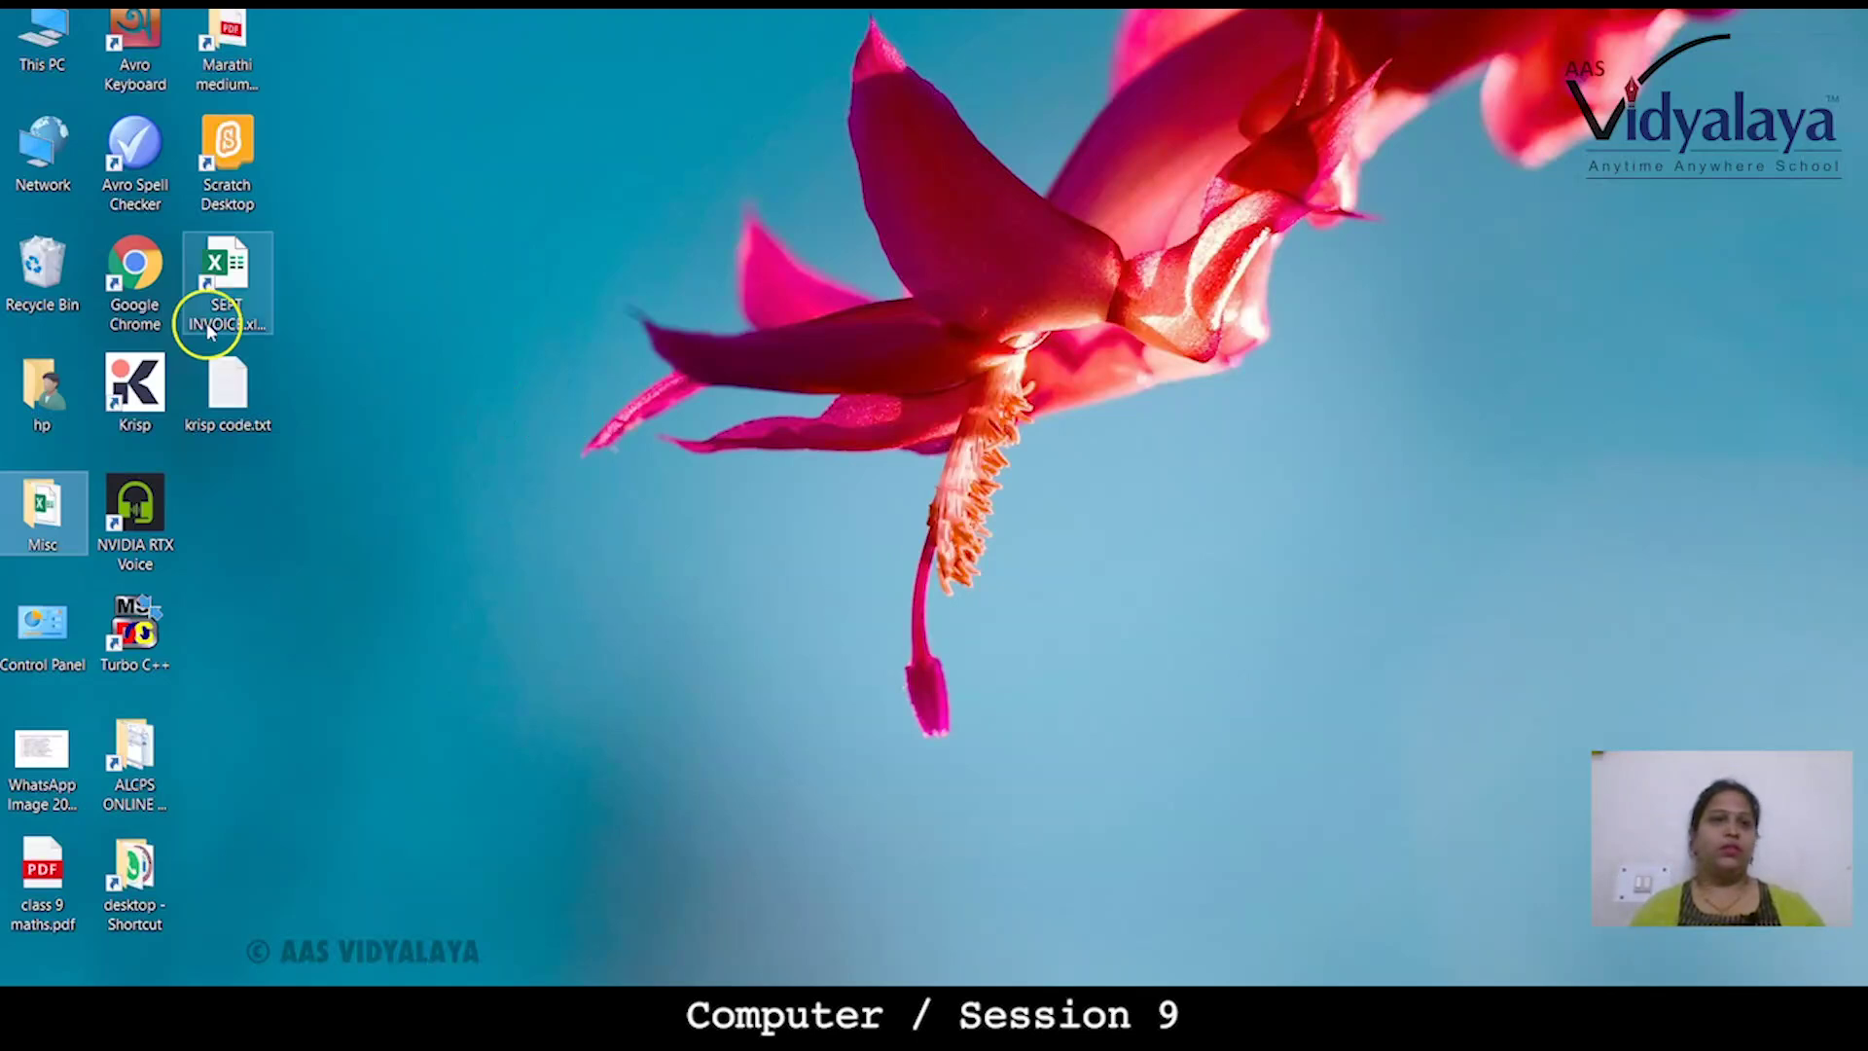
- Change the desktop background type to Picture in the Personalization settings and minimize the window
{"action": "right_click", "coordinate": [604, 302]}
{"action": "left_click", "coordinate": [604, 148]}
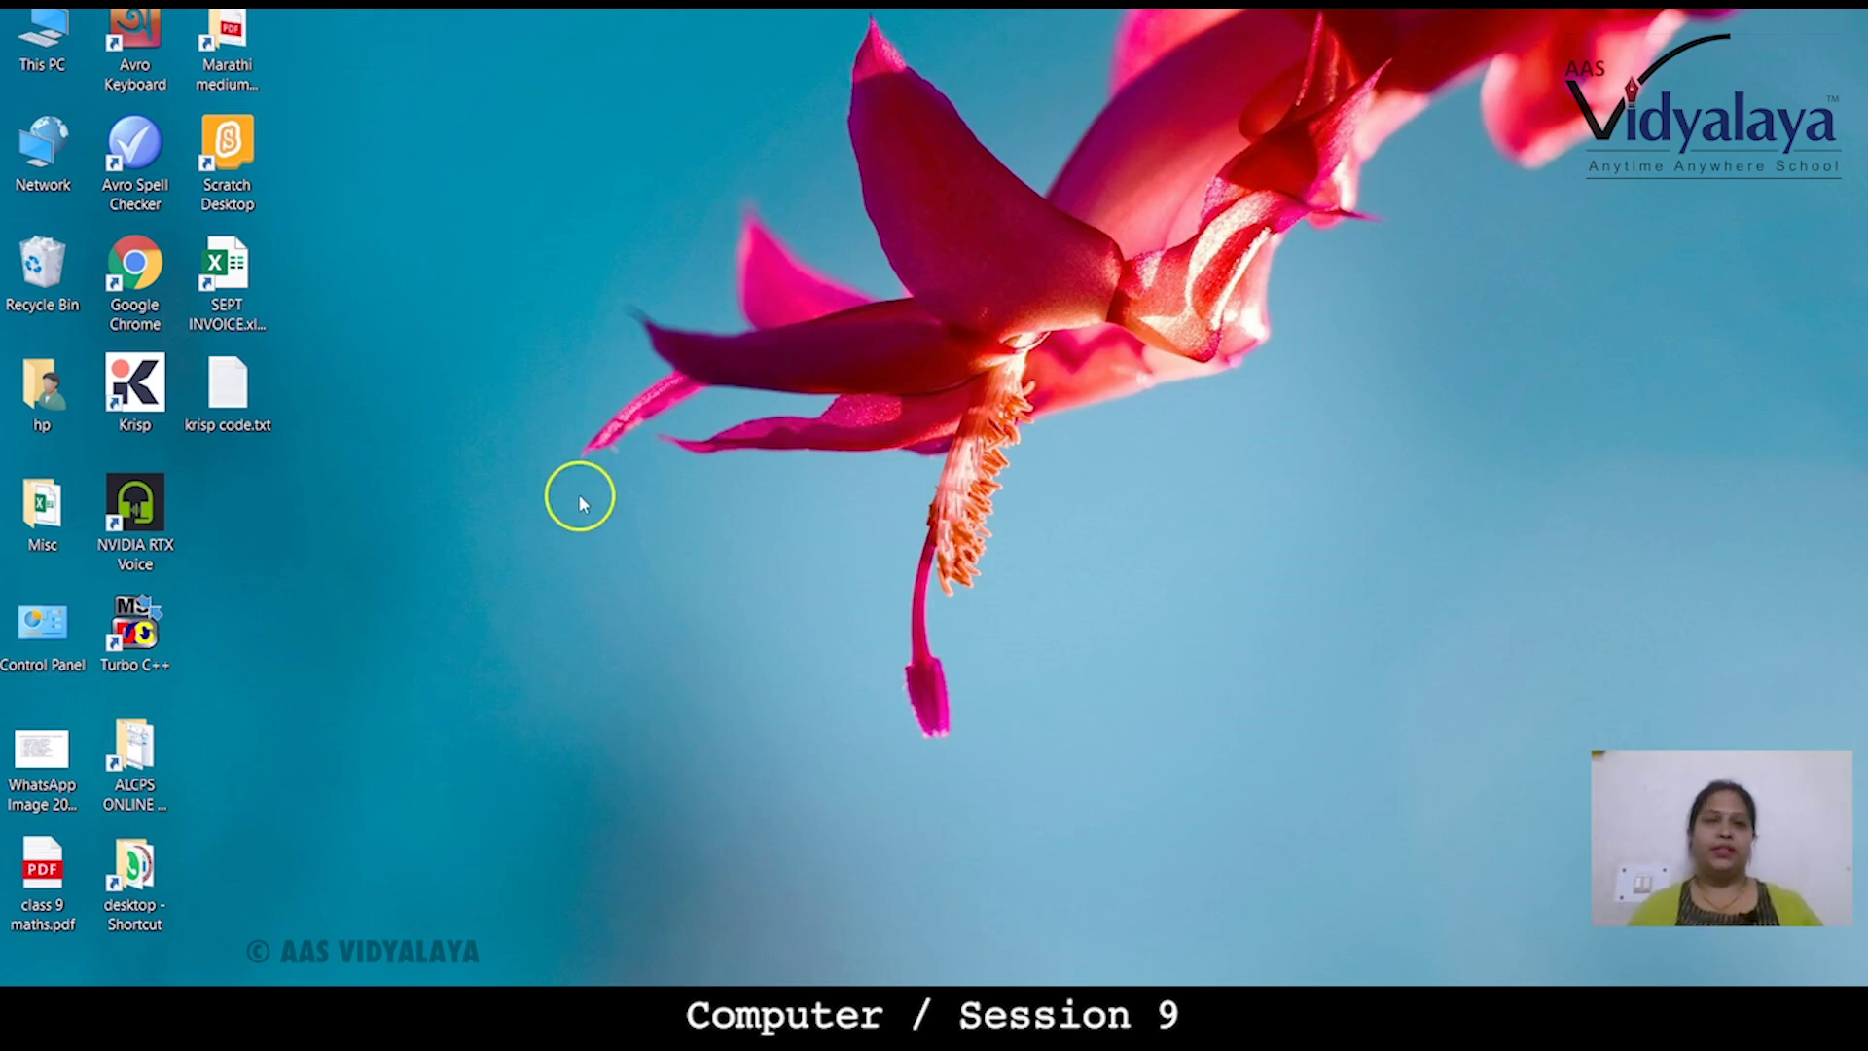
{"action": "right_click", "coordinate": [661, 243]}
{"action": "left_click", "coordinate": [790, 648]}
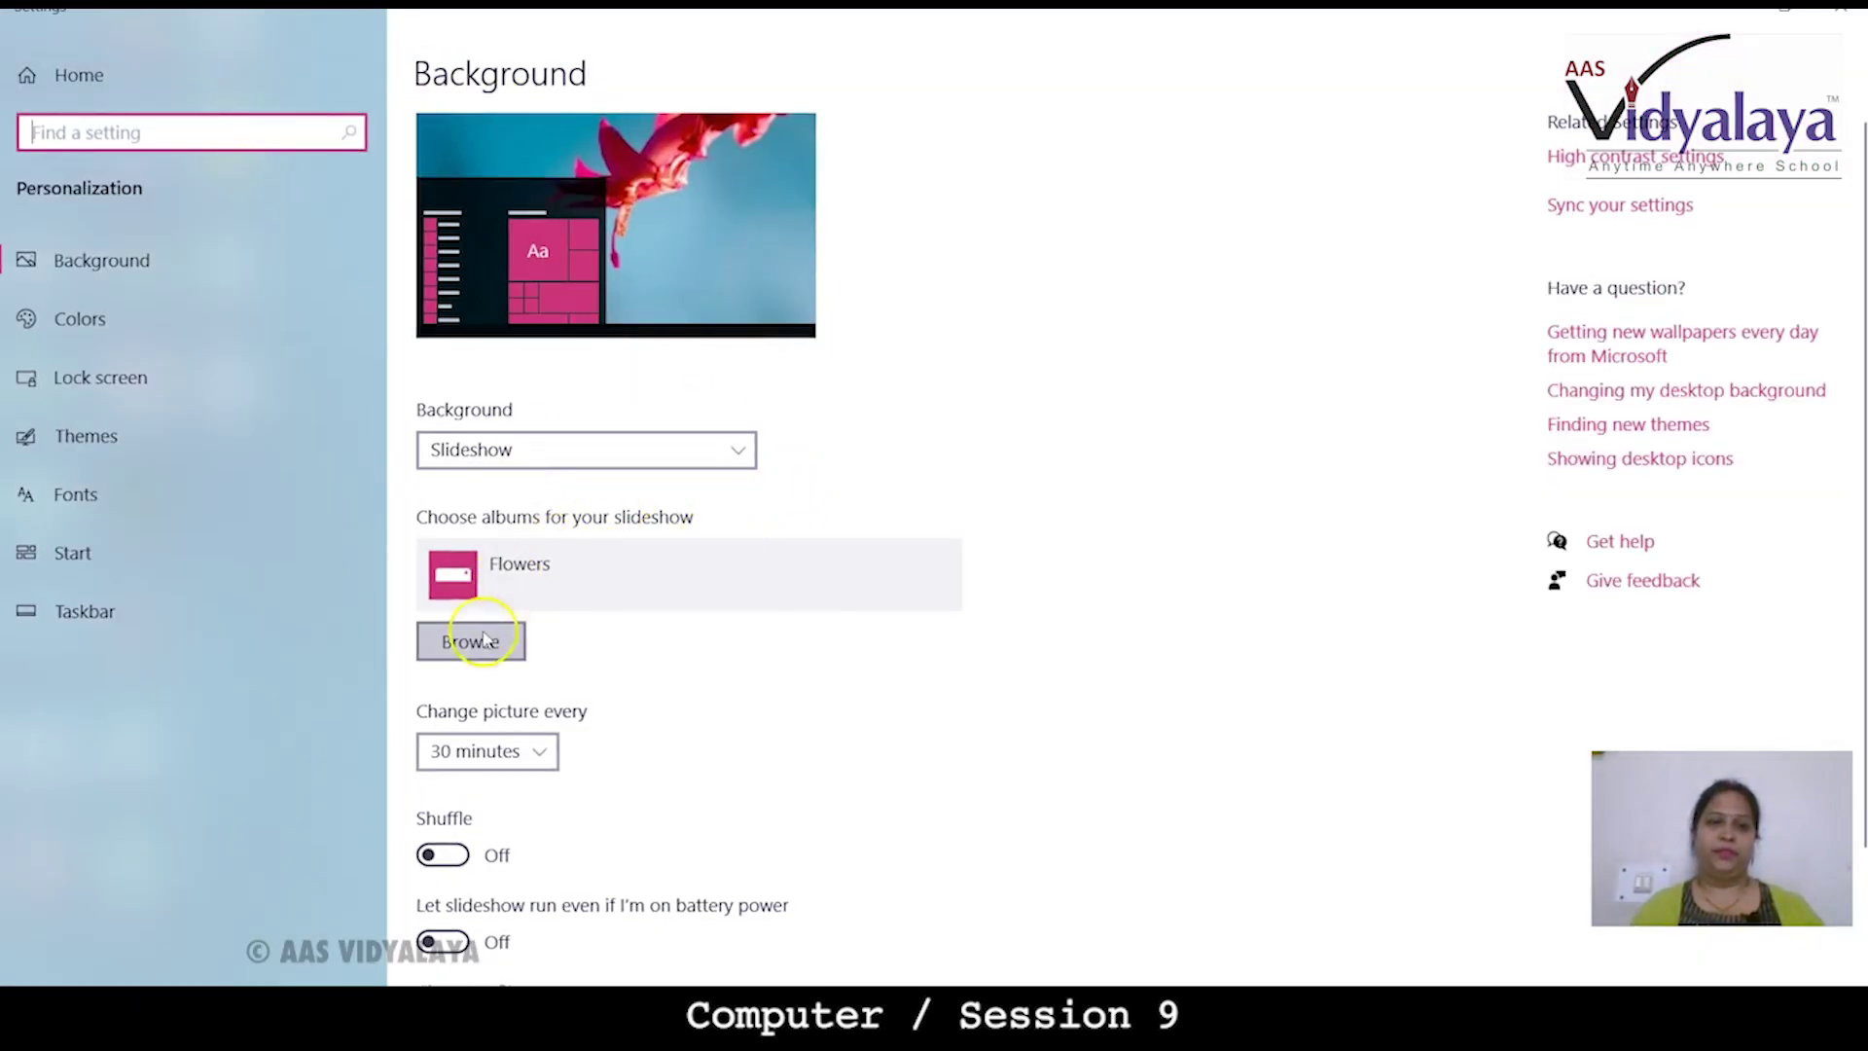
{"action": "scroll", "coordinate": [493, 604], "scroll_direction": "down", "scroll_amount": 2}
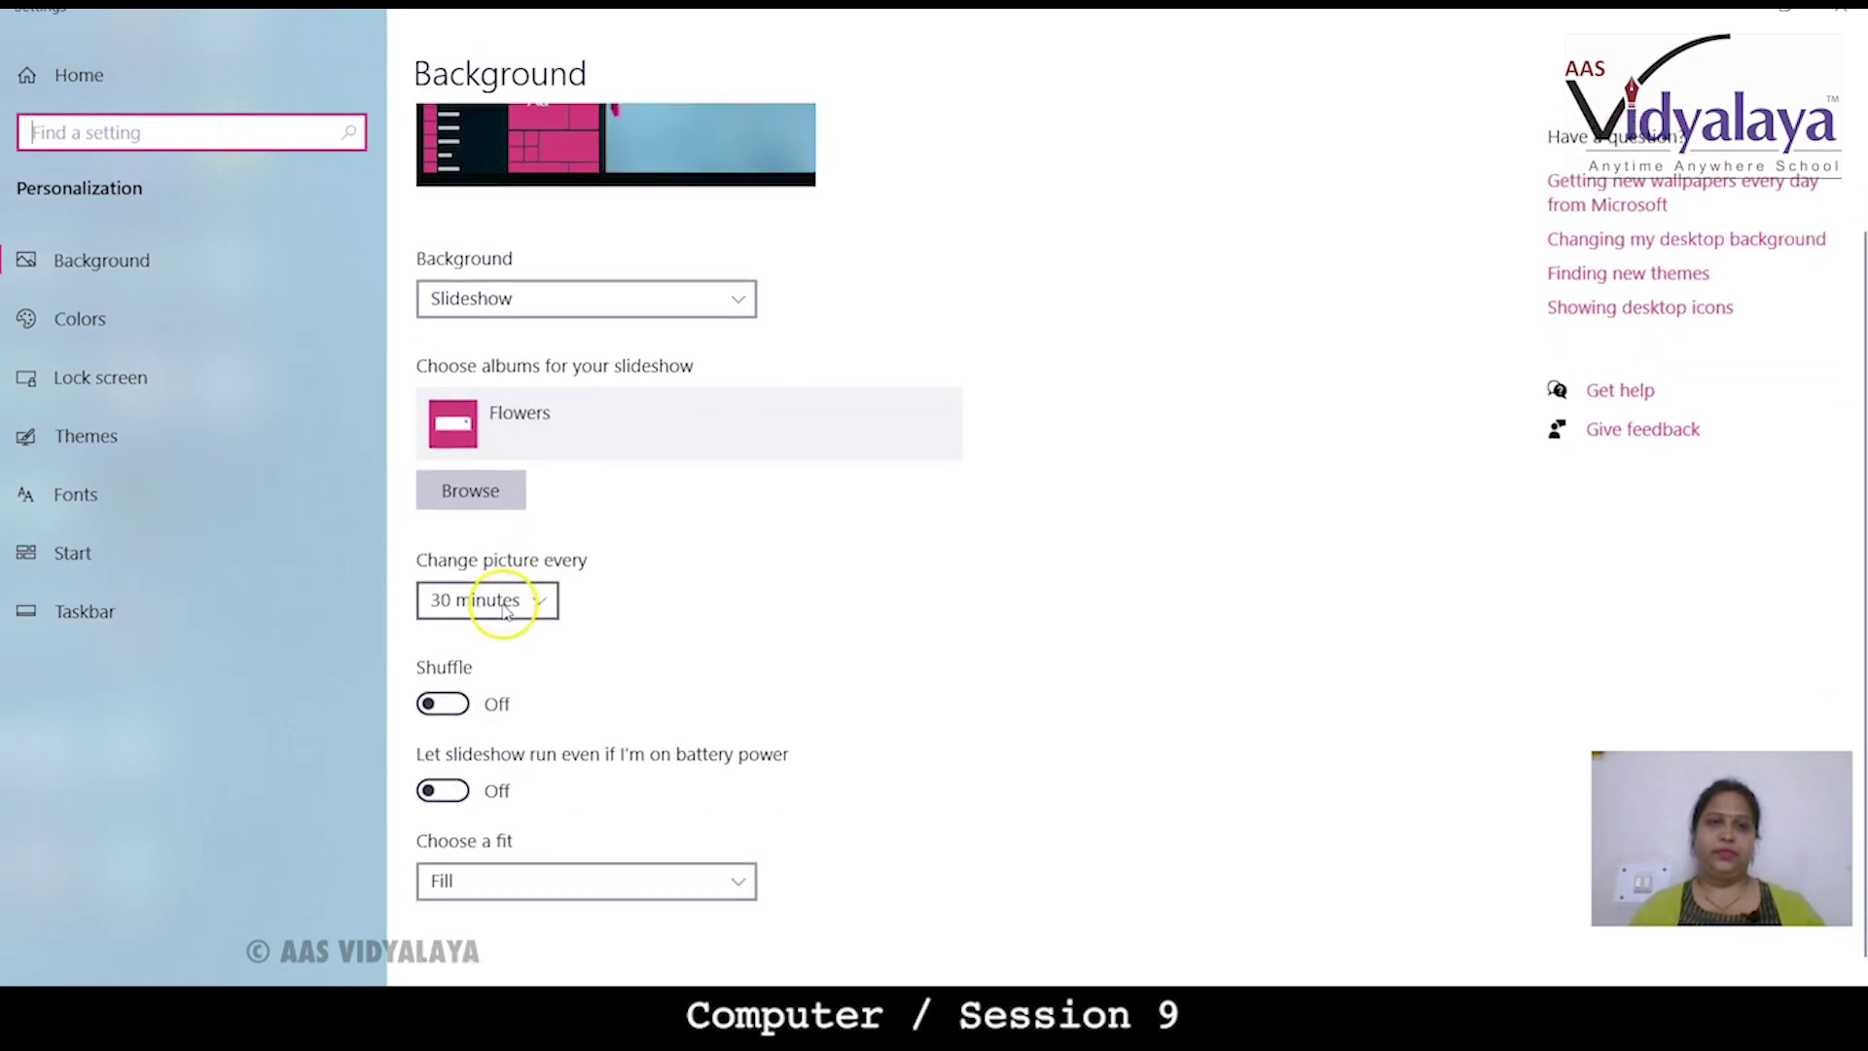
{"action": "left_click", "coordinate": [532, 296]}
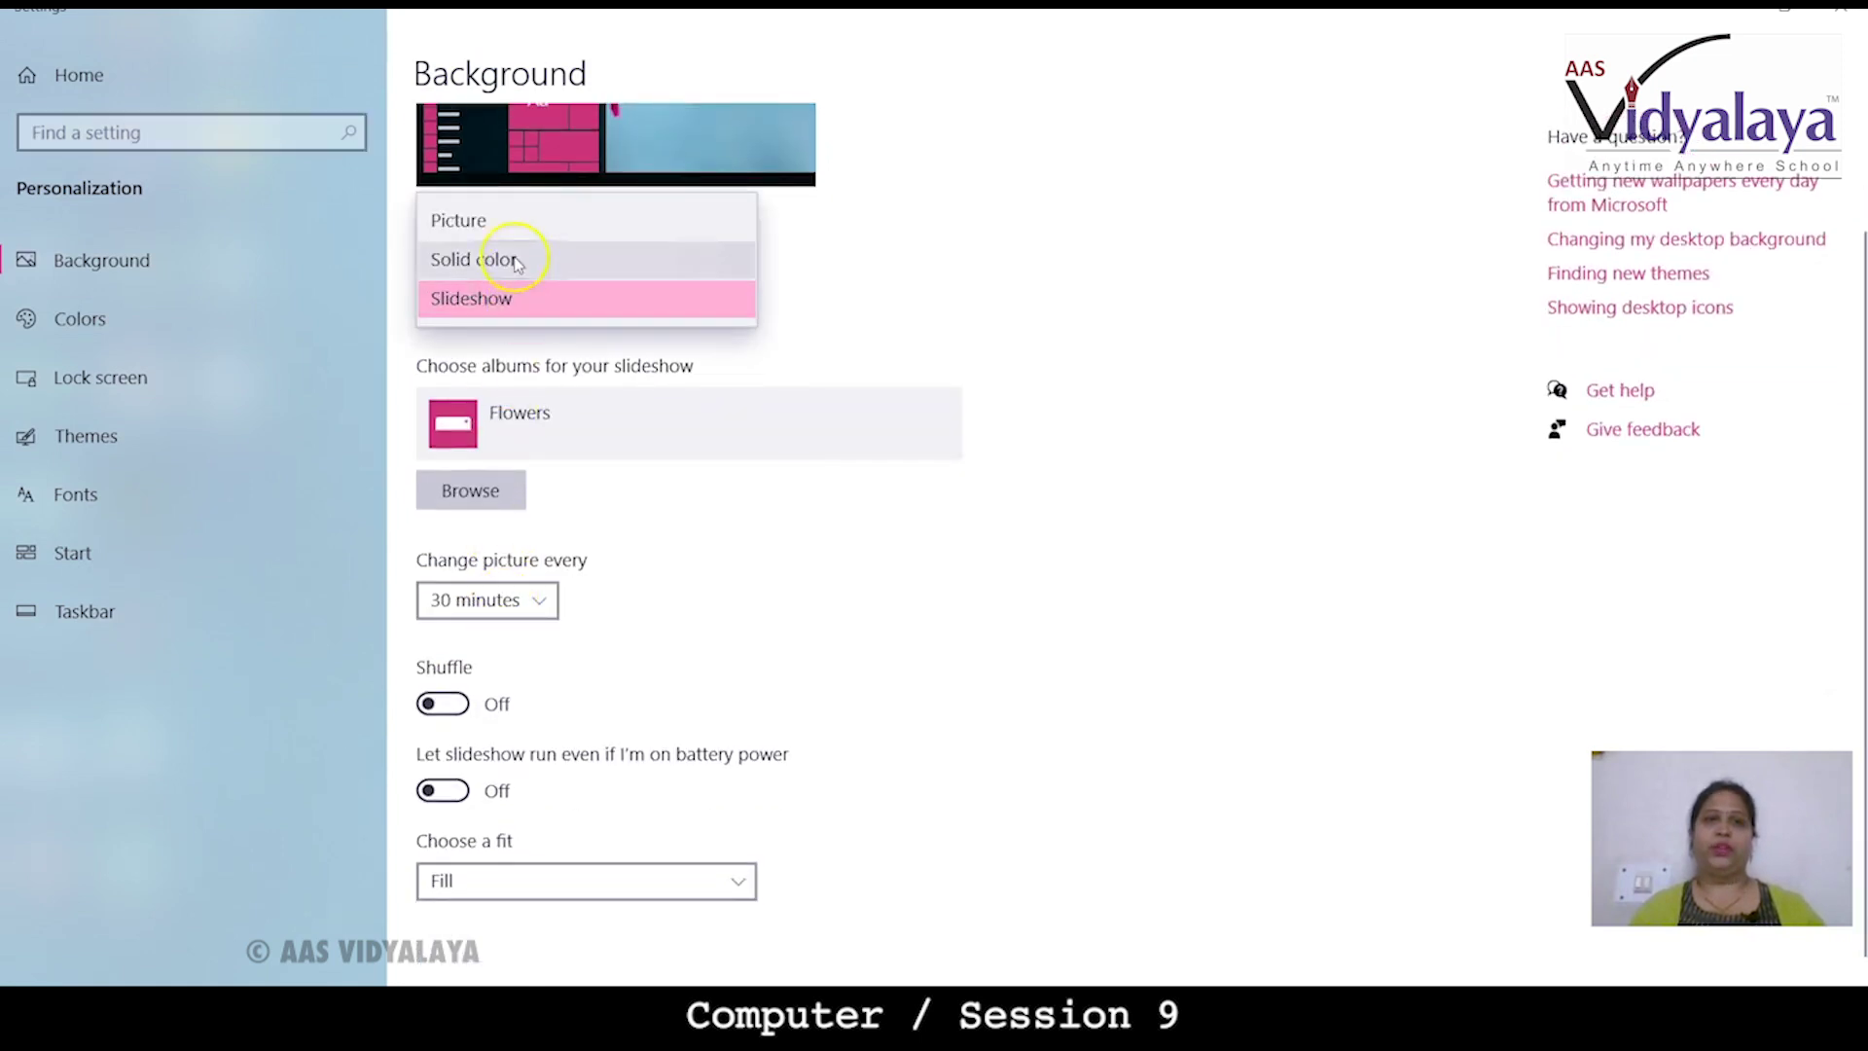
{"action": "left_click", "coordinate": [513, 224]}
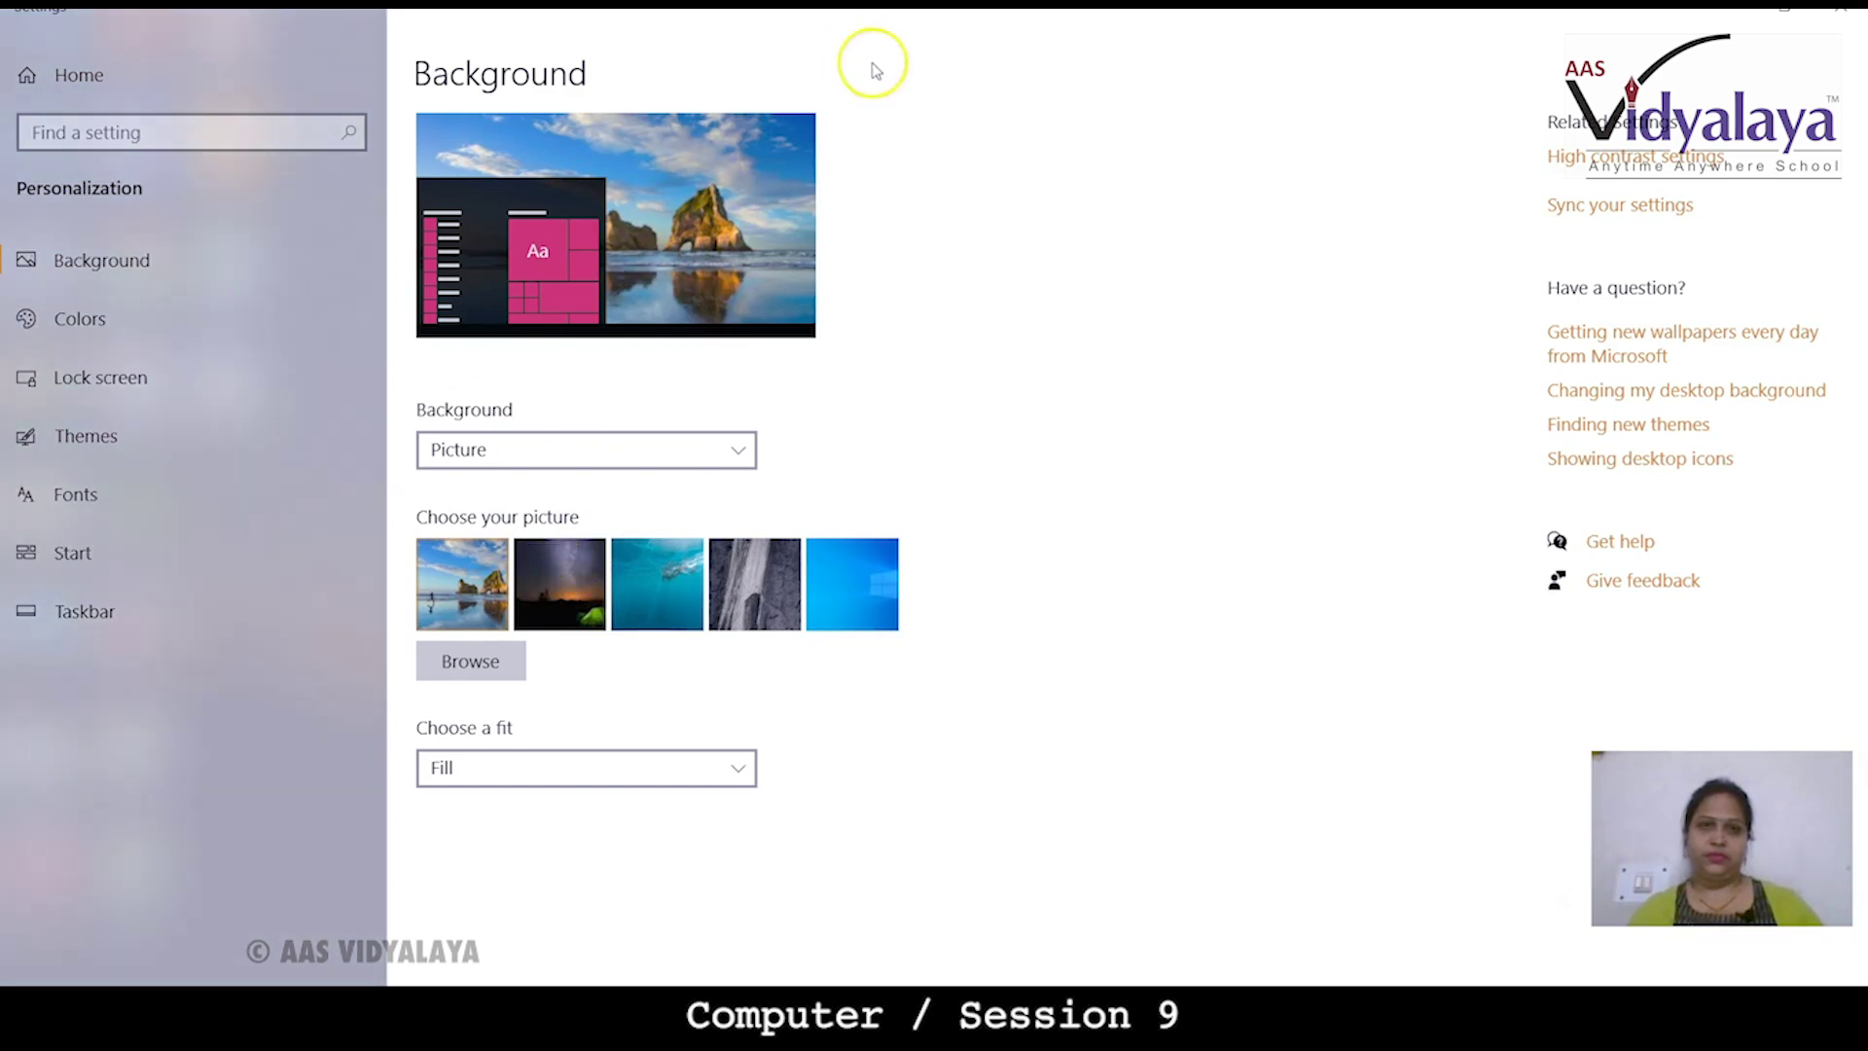
{"action": "left_click", "coordinate": [1736, 13]}
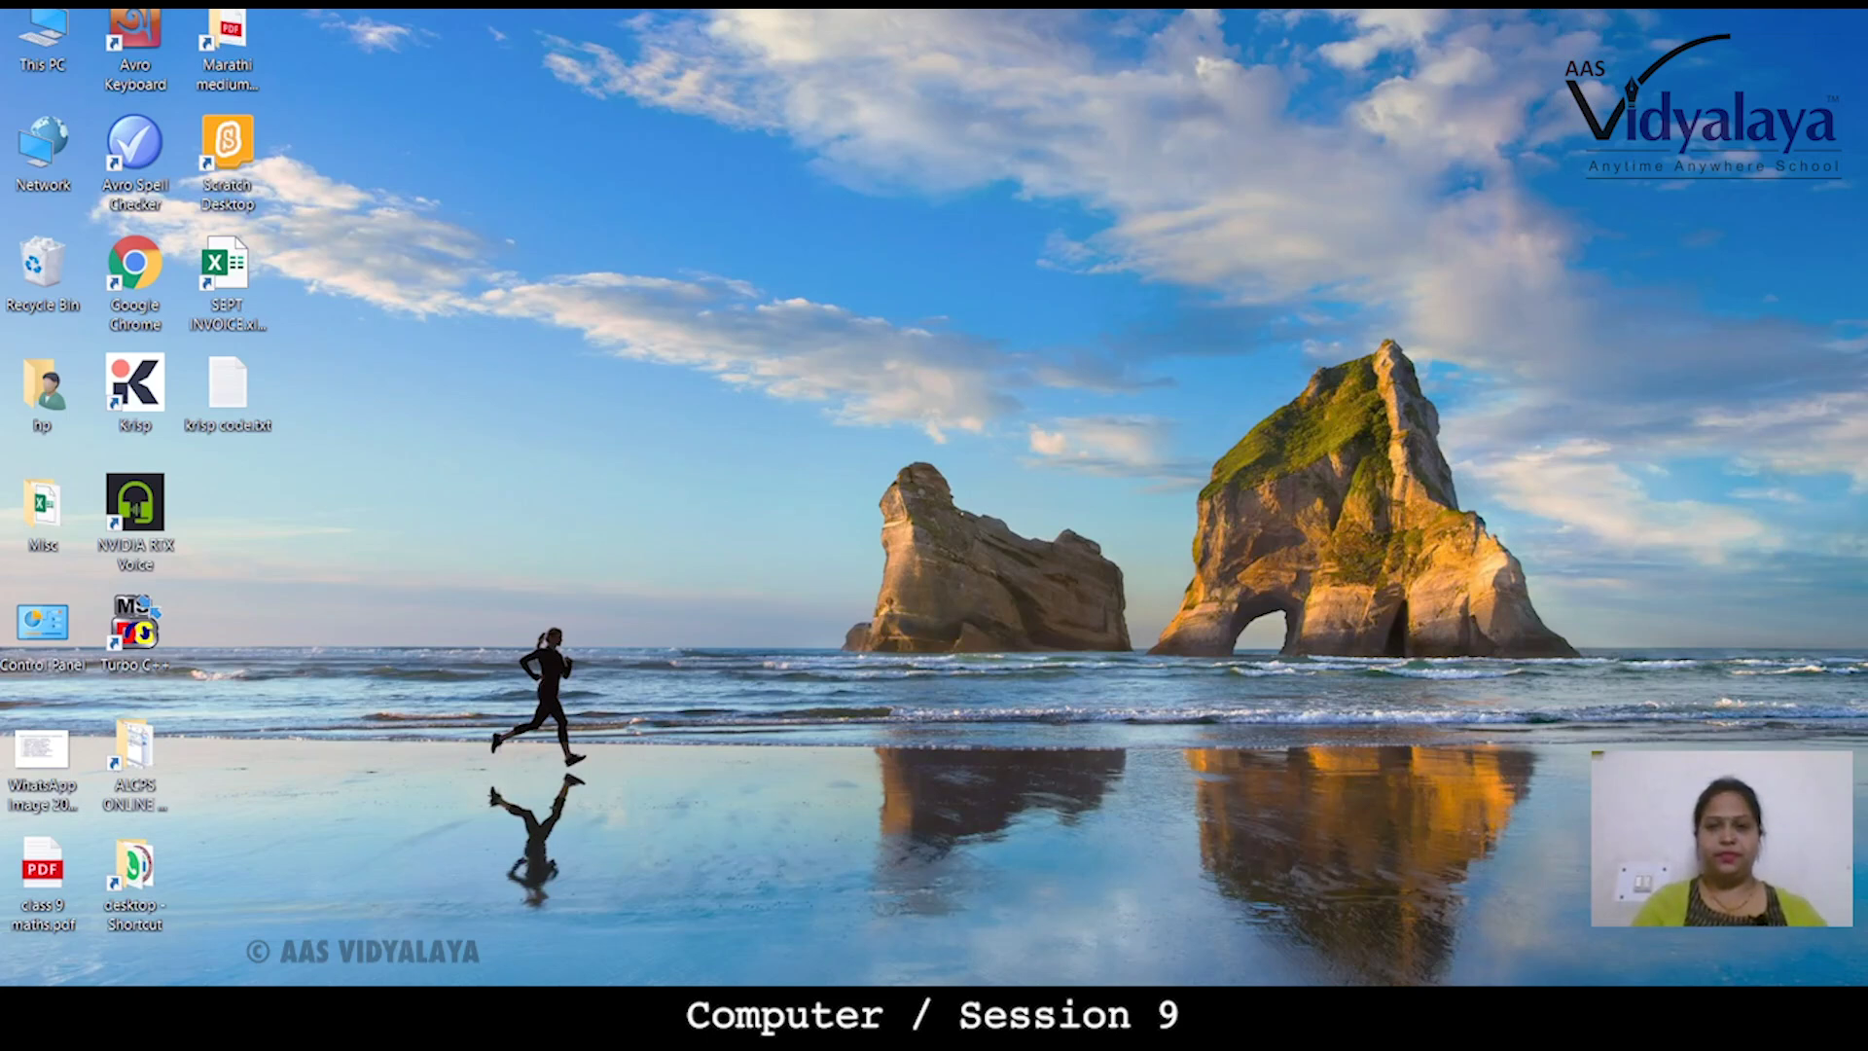
- Open the desktop Personalization settings, find "screensaver" and open the setting to turn the screen saver on or off
{"action": "right_click", "coordinate": [1068, 1020]}
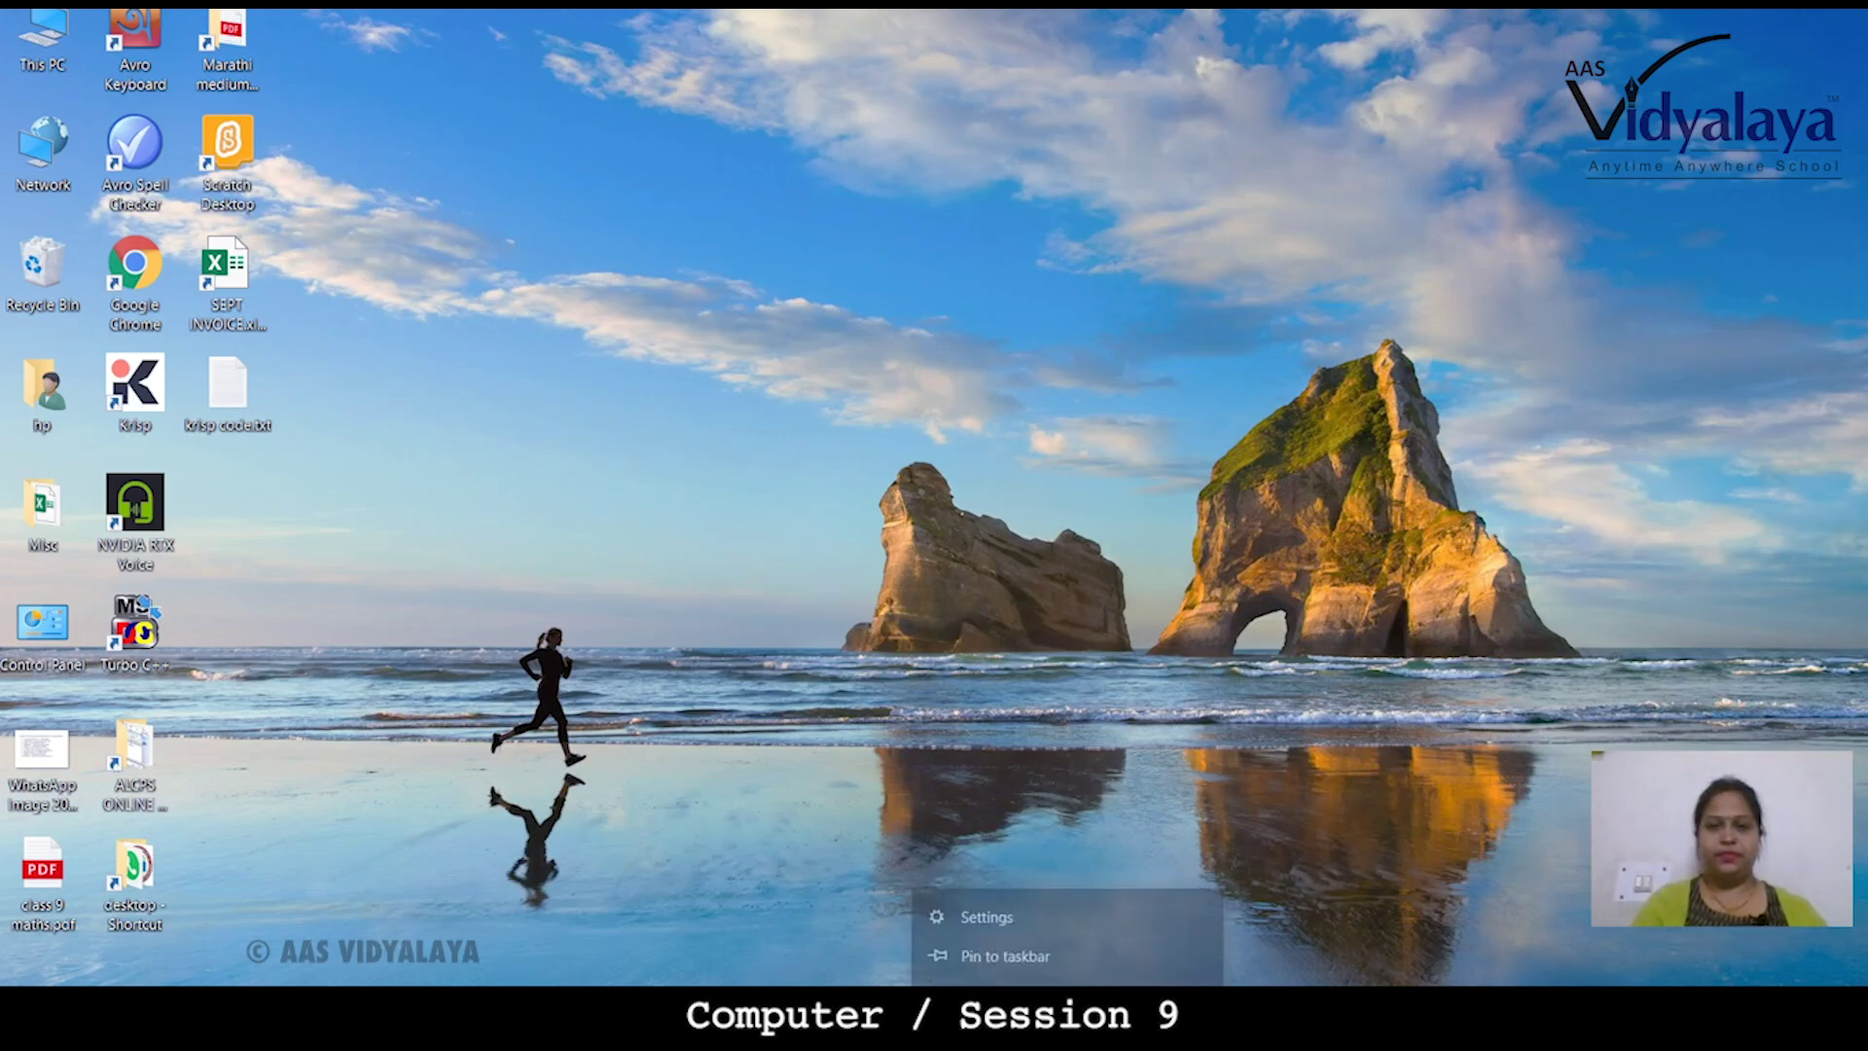
{"action": "left_click", "coordinate": [929, 634]}
{"action": "right_click", "coordinate": [931, 640]}
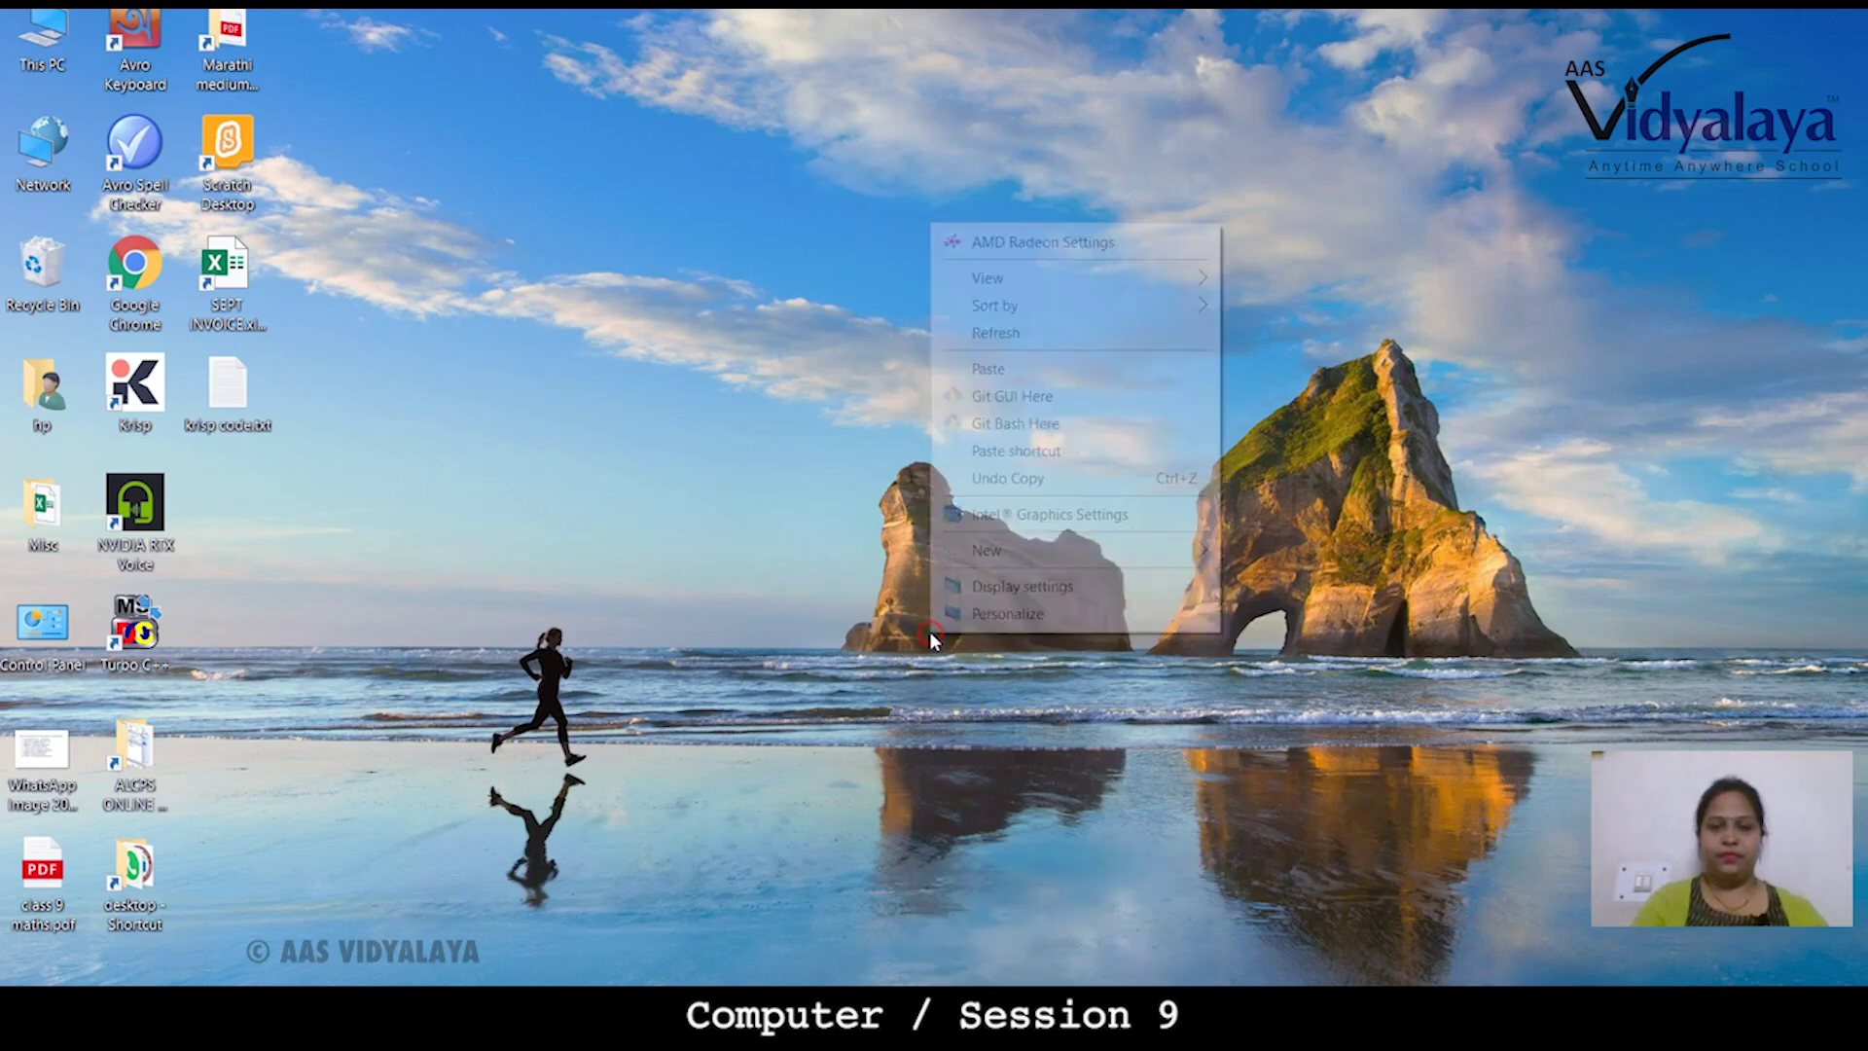
{"action": "left_click", "coordinate": [995, 611]}
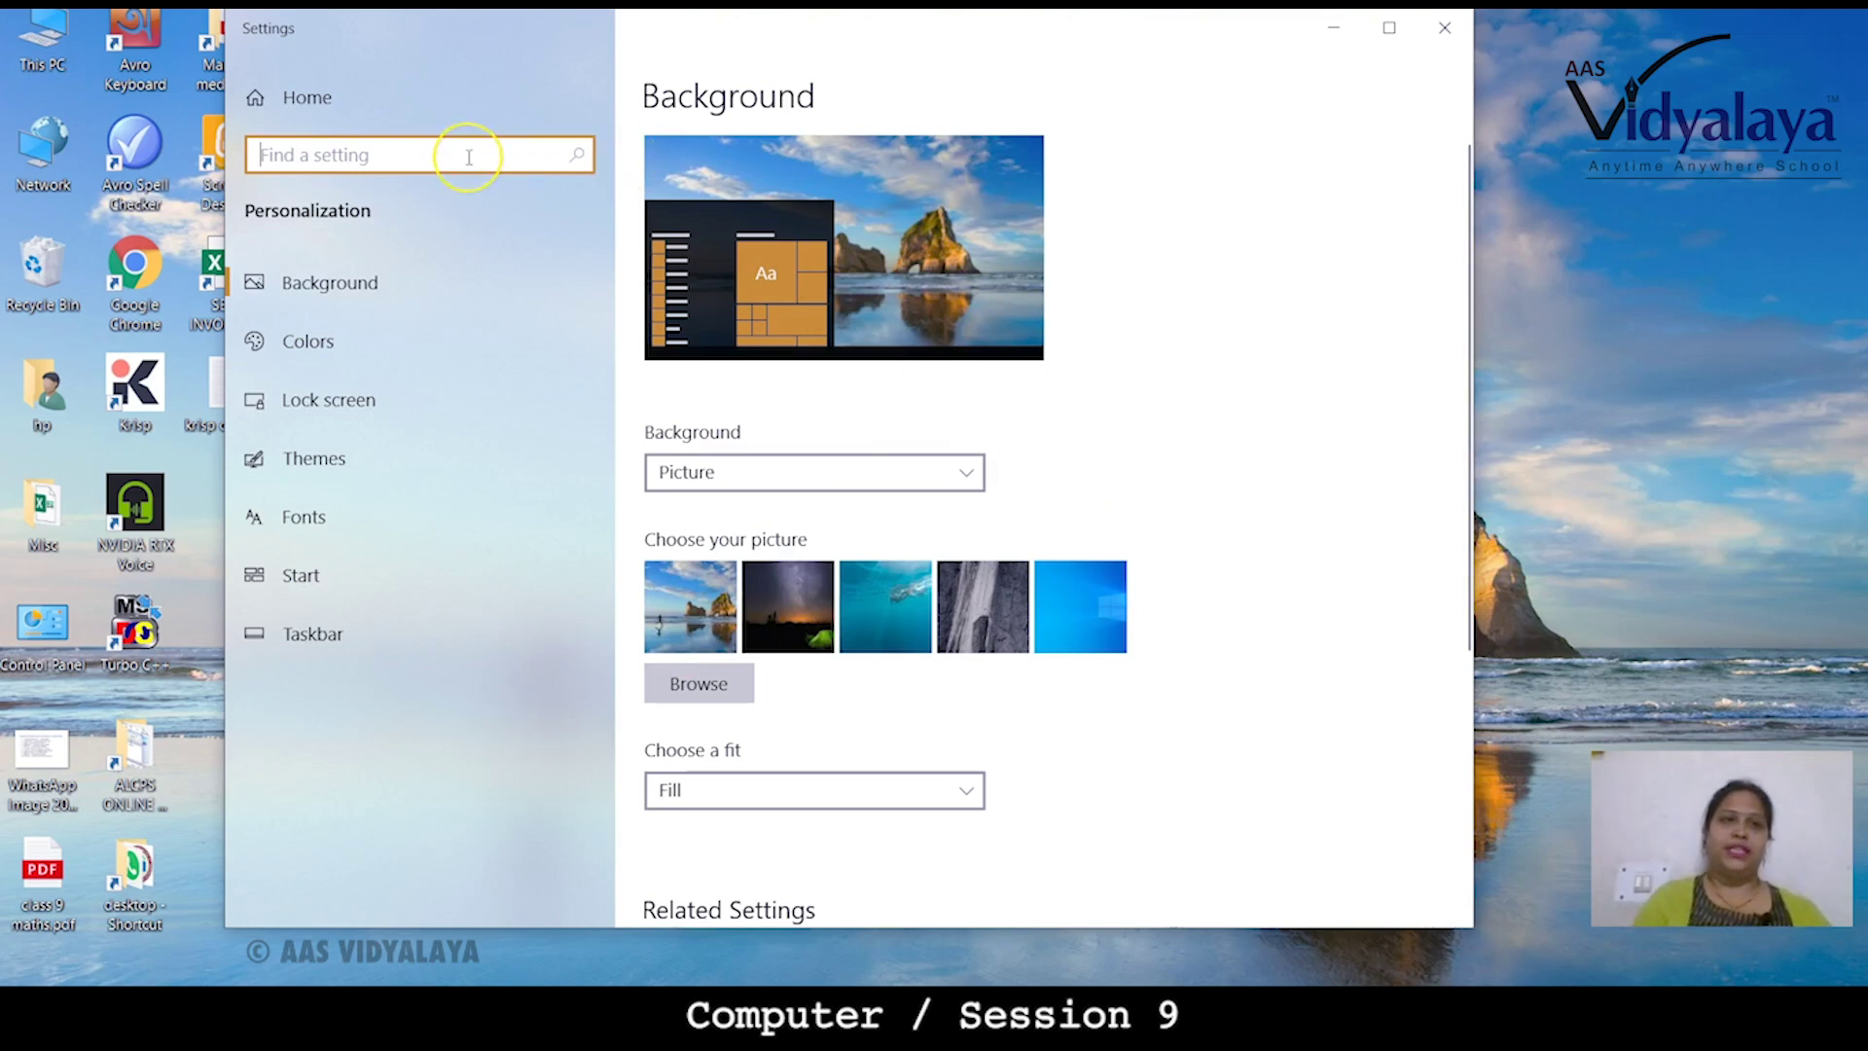
{"action": "type", "text": "scree"}
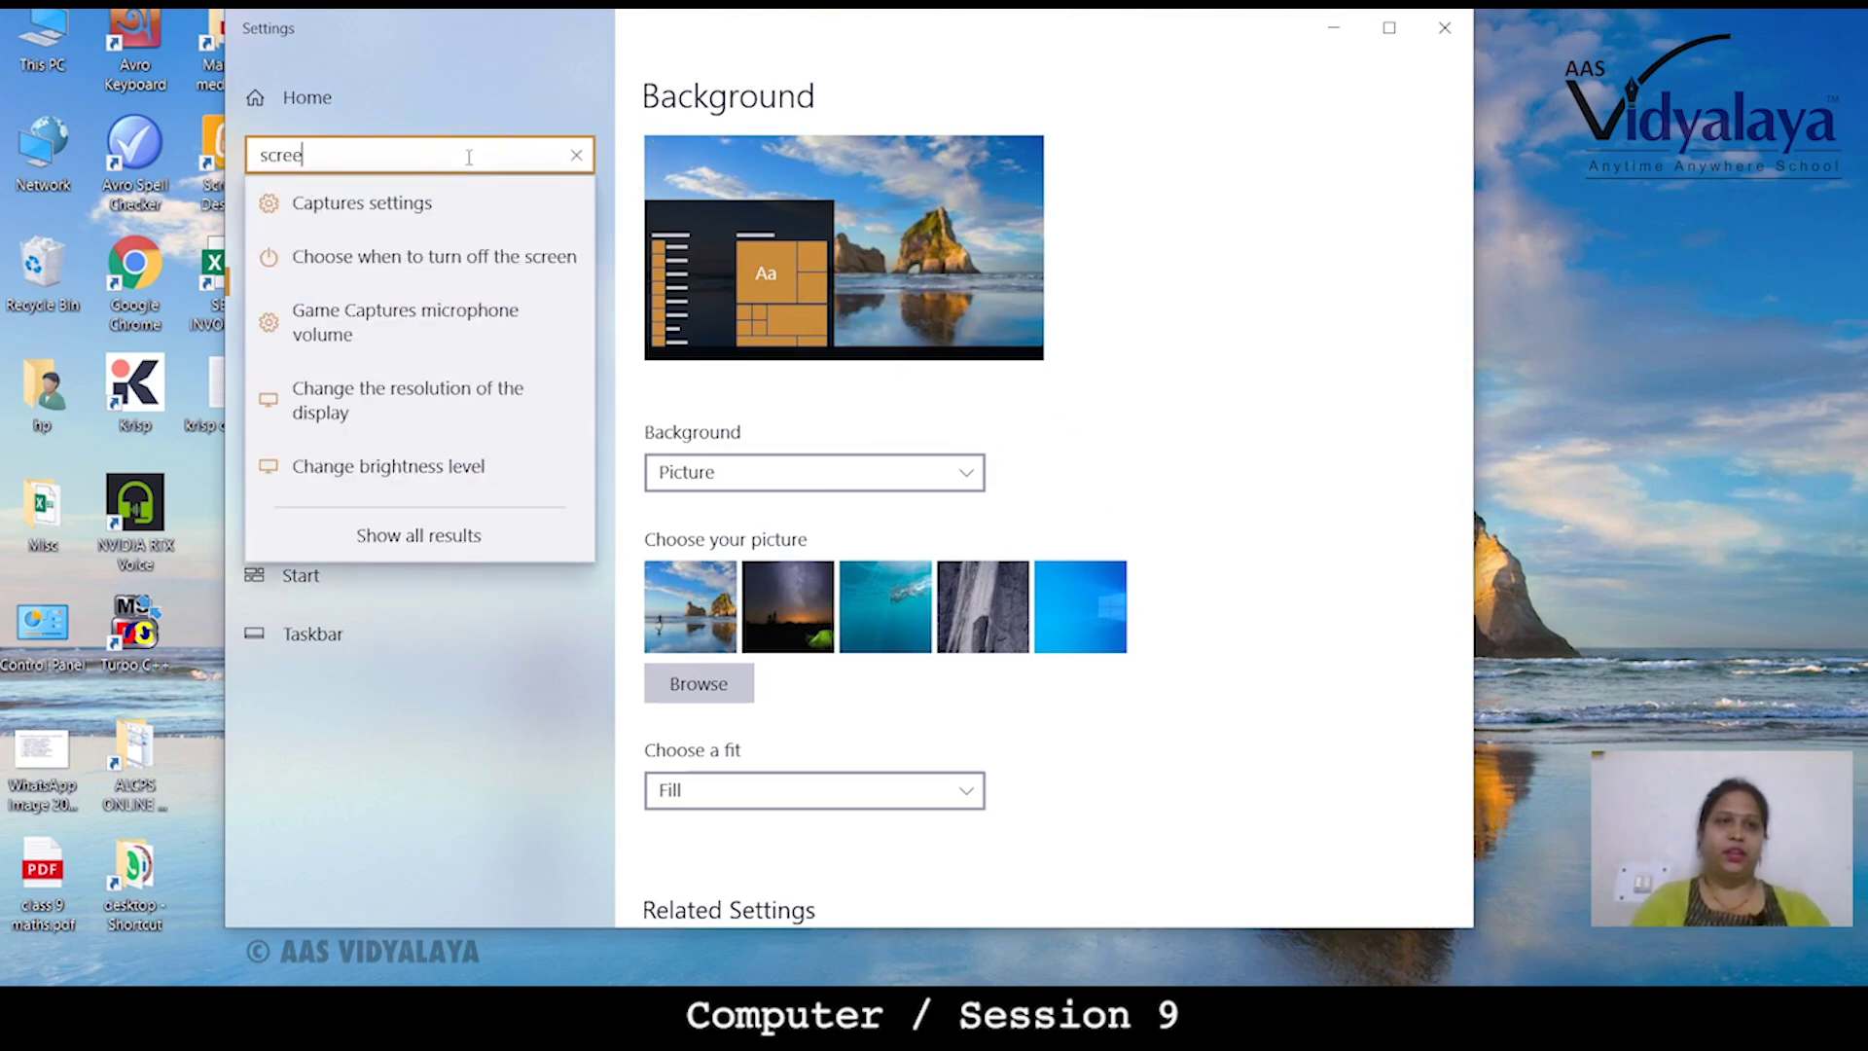
{"action": "type", "text": "nsaver"}
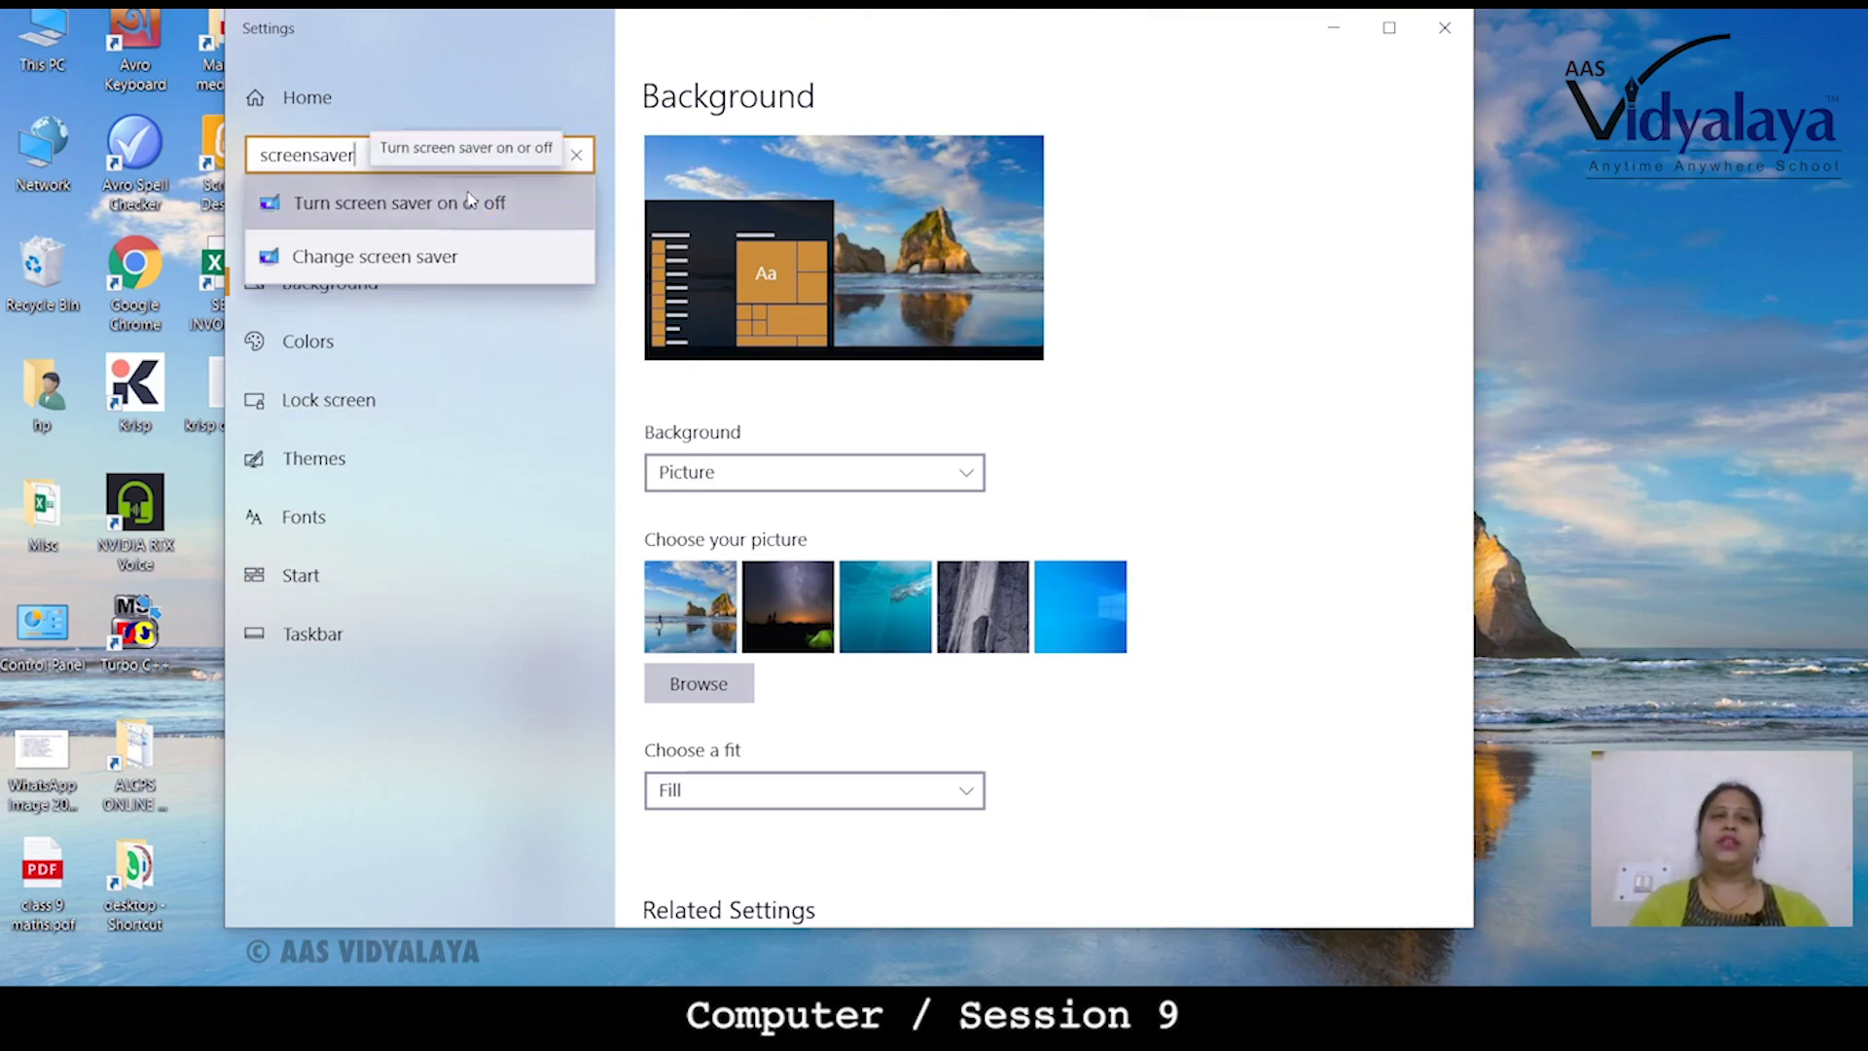
{"action": "left_click", "coordinate": [470, 200]}
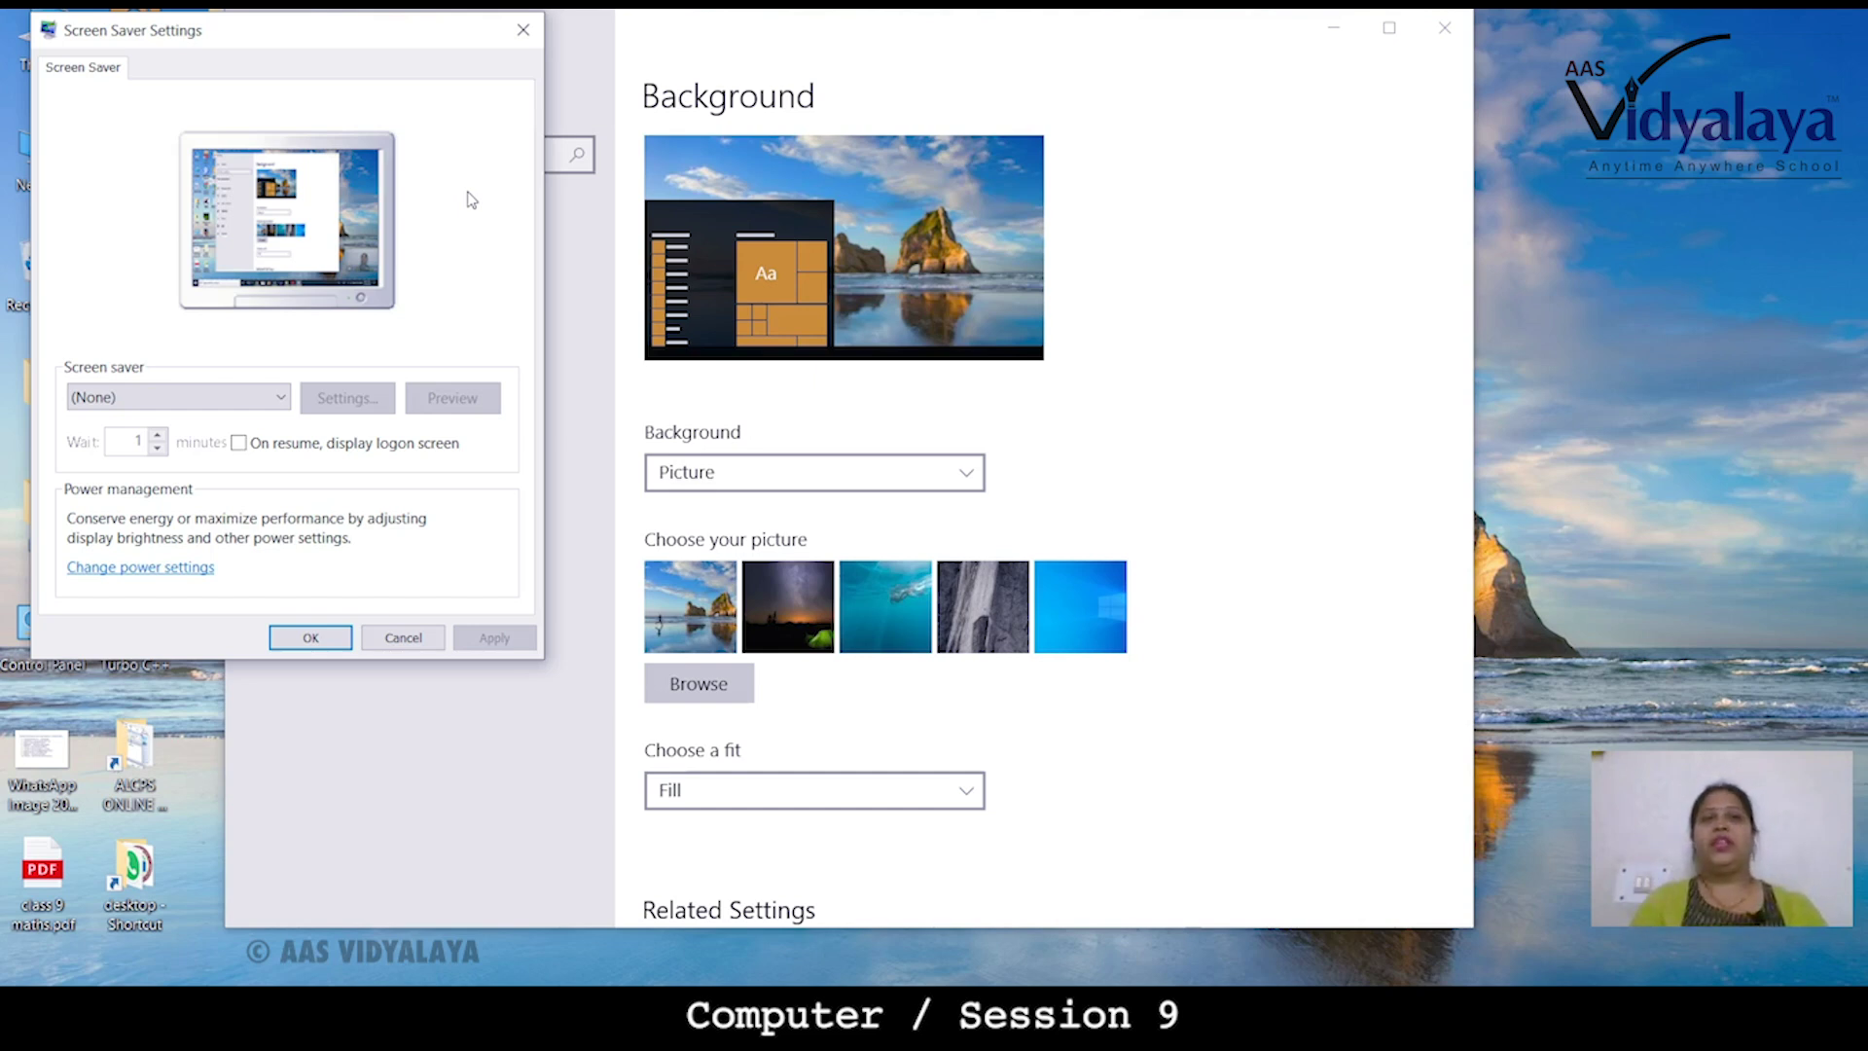
- Preview the Bubbles screen saver, dismiss the screen saver settings without applying it and close the Settings window
{"action": "left_click", "coordinate": [271, 401]}
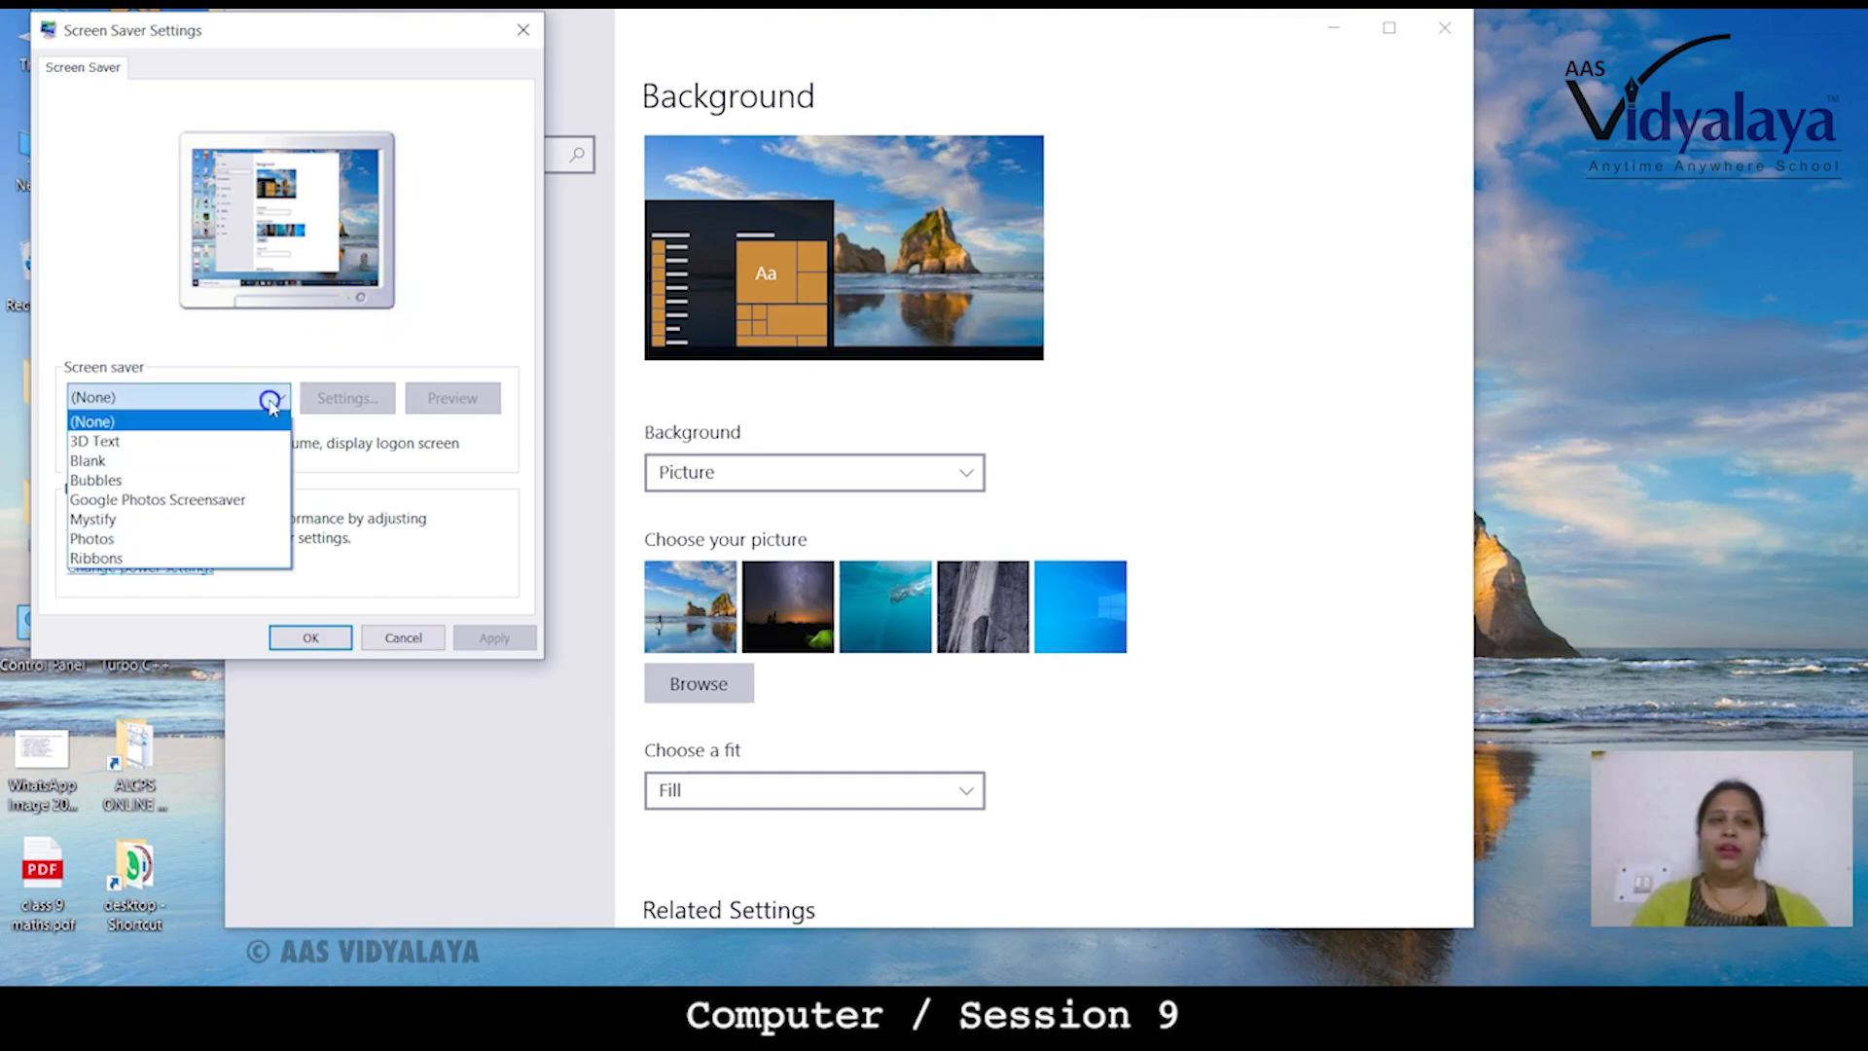
{"action": "left_click", "coordinate": [171, 479]}
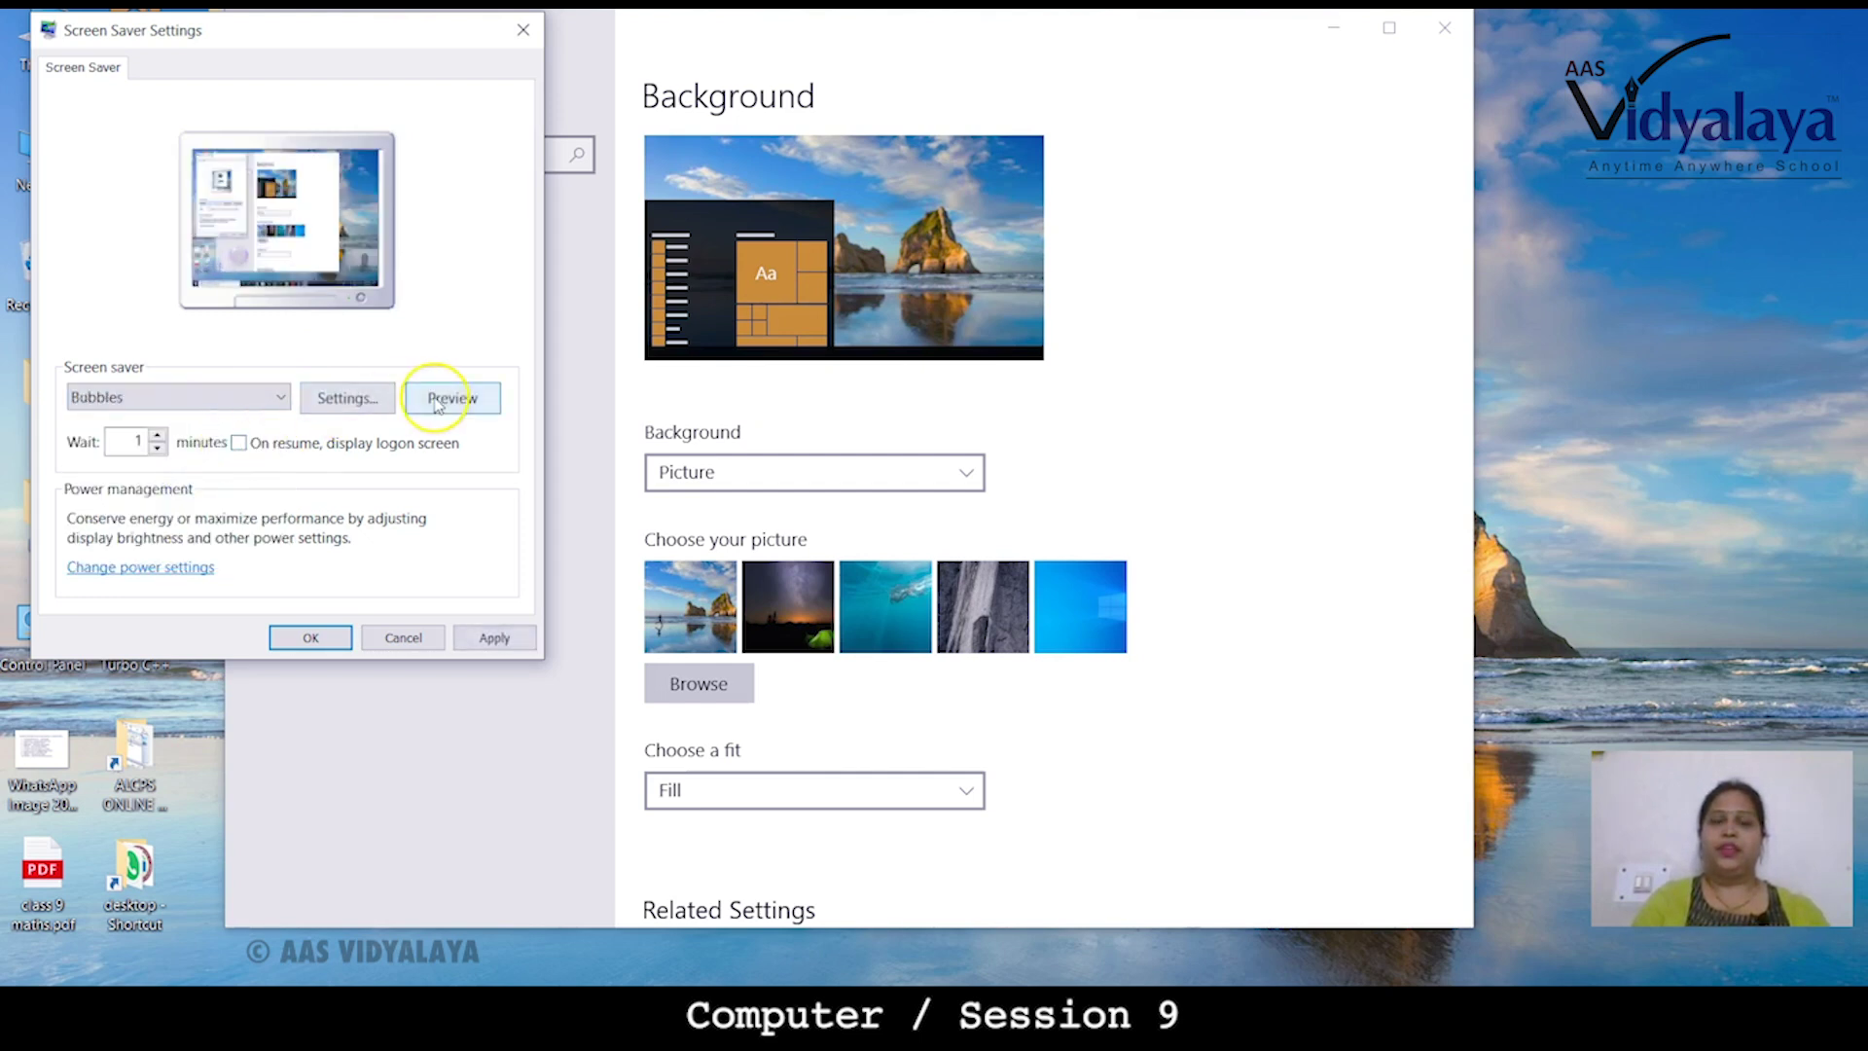
{"action": "left_click", "coordinate": [450, 397]}
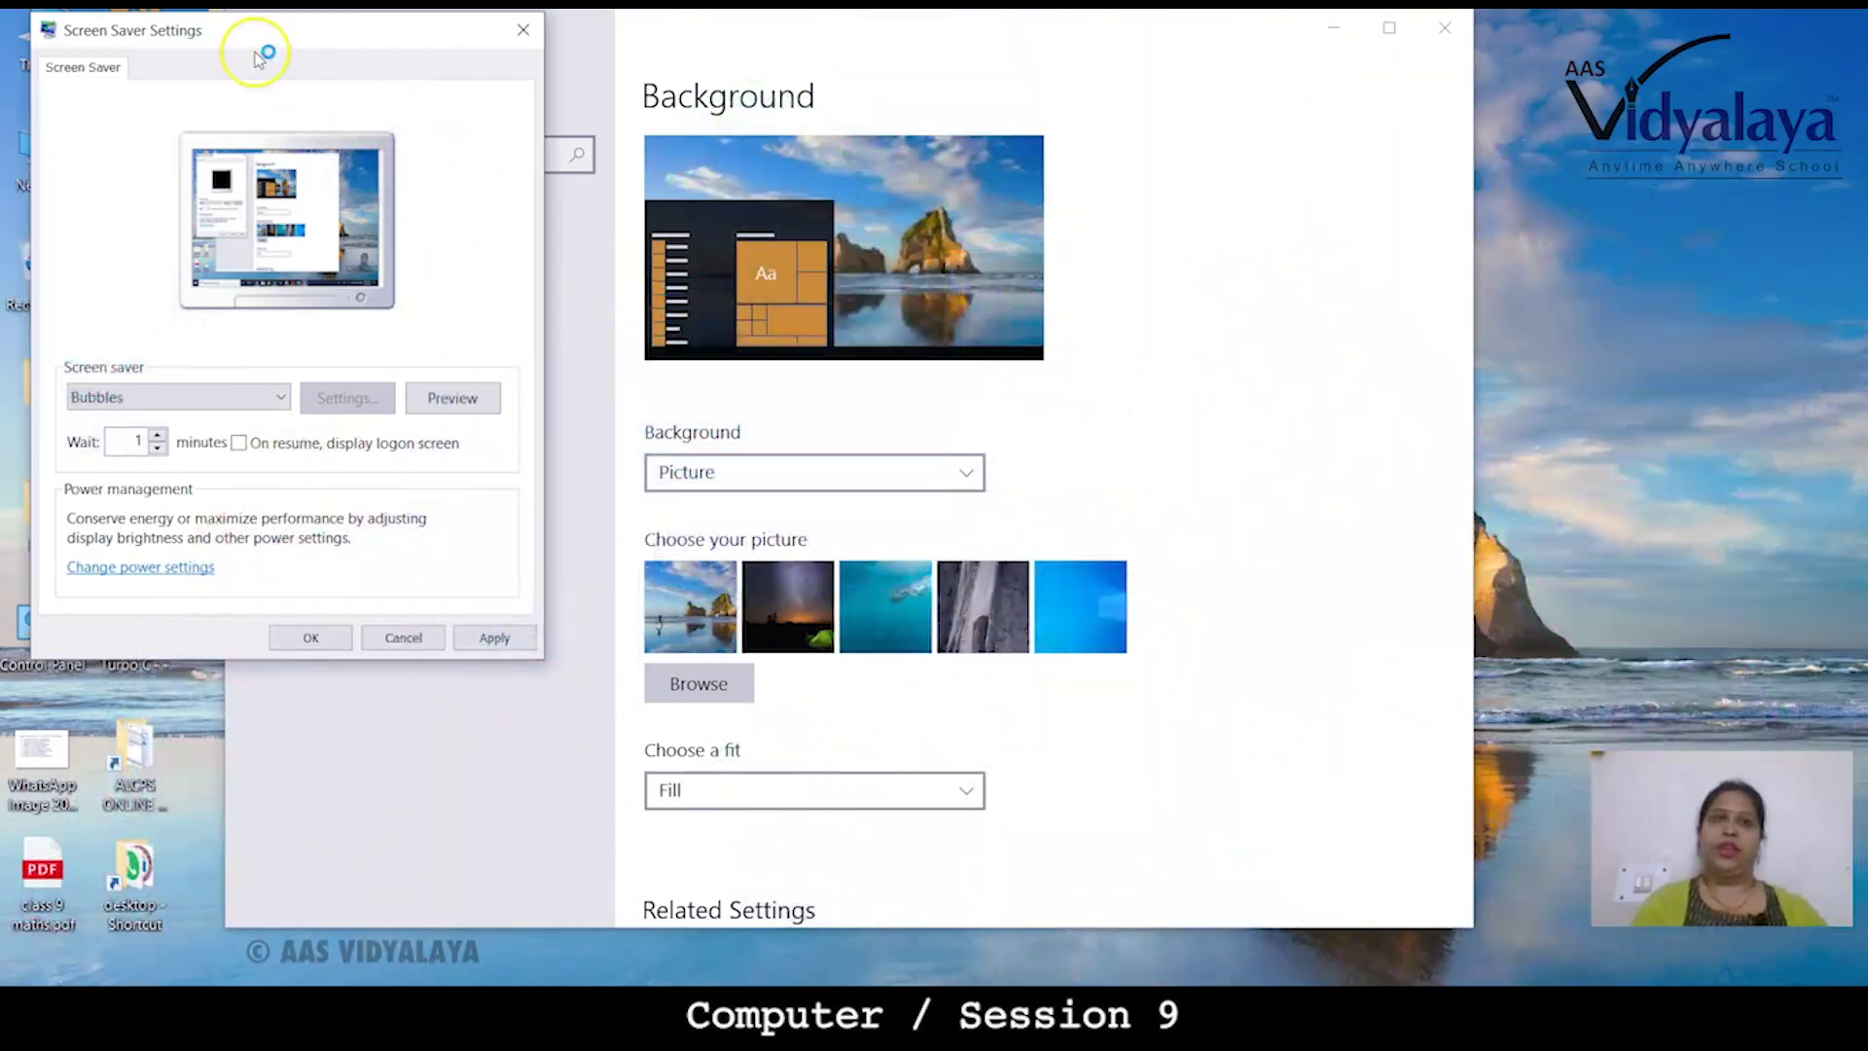
{"action": "left_click", "coordinate": [535, 30]}
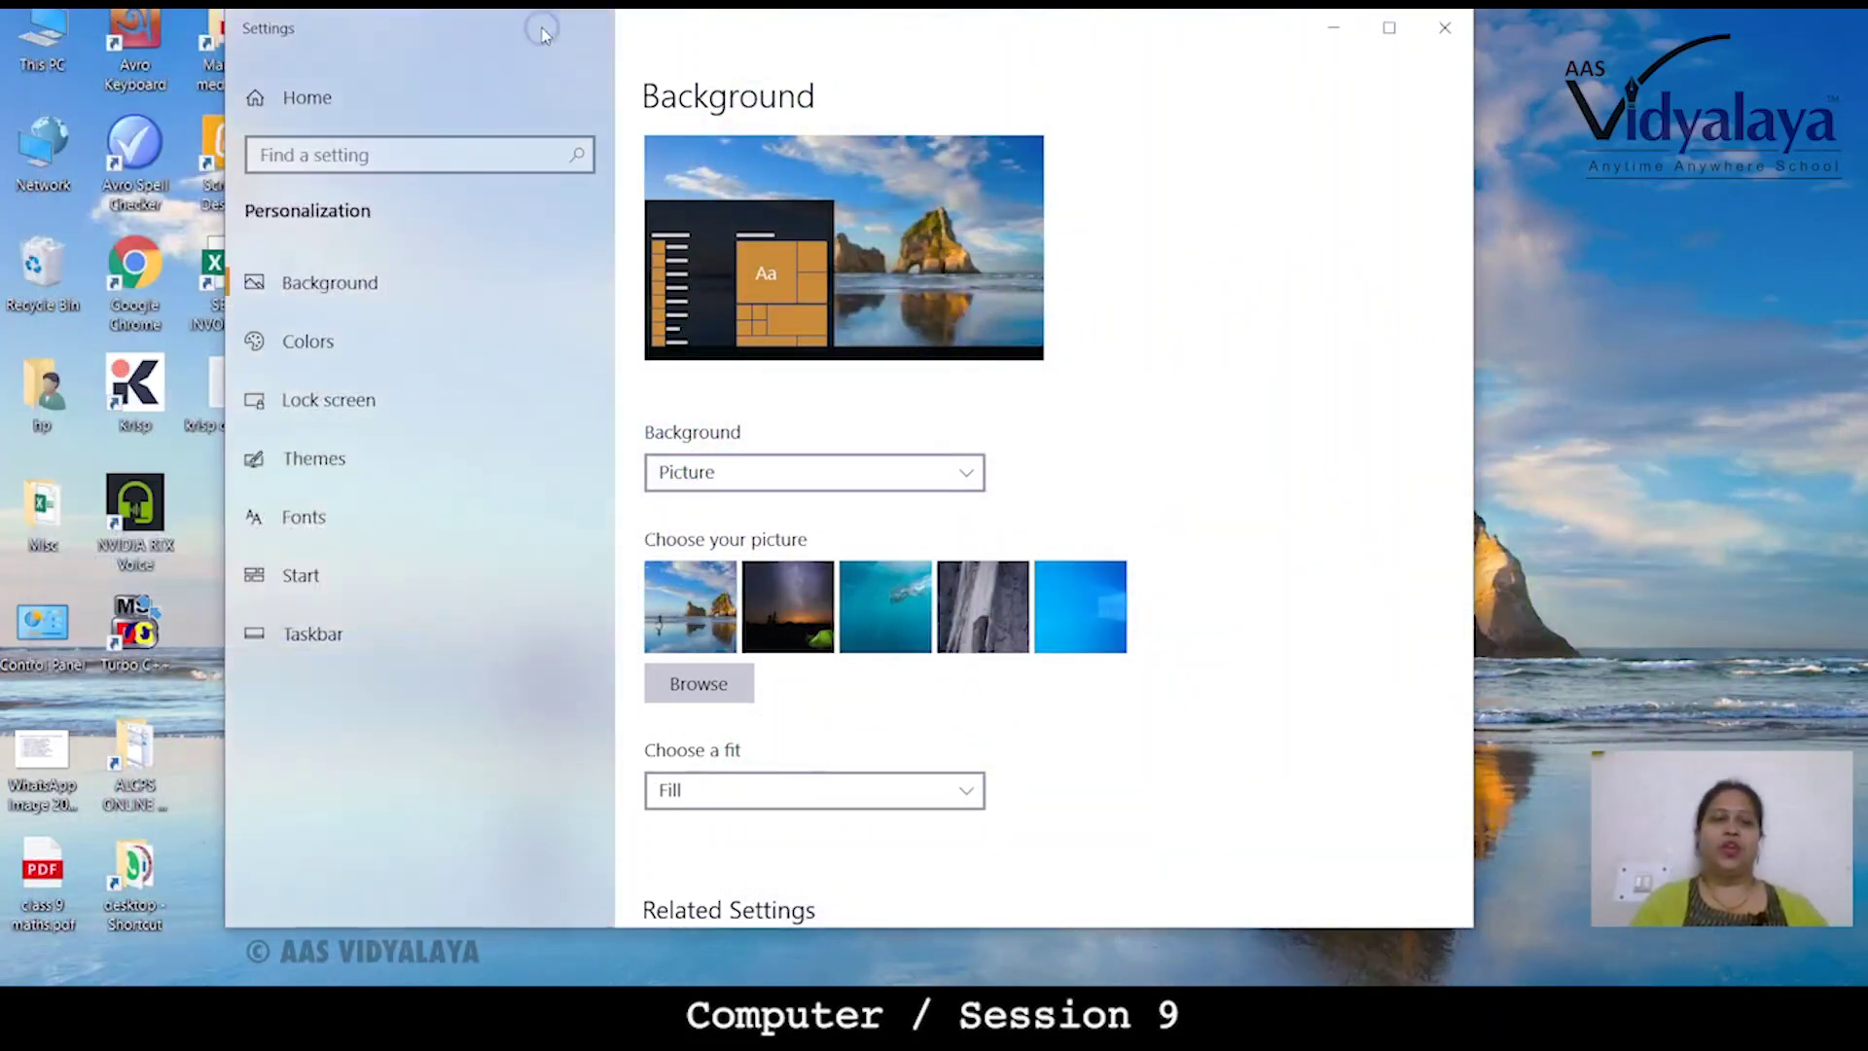
{"action": "left_click", "coordinate": [1444, 27]}
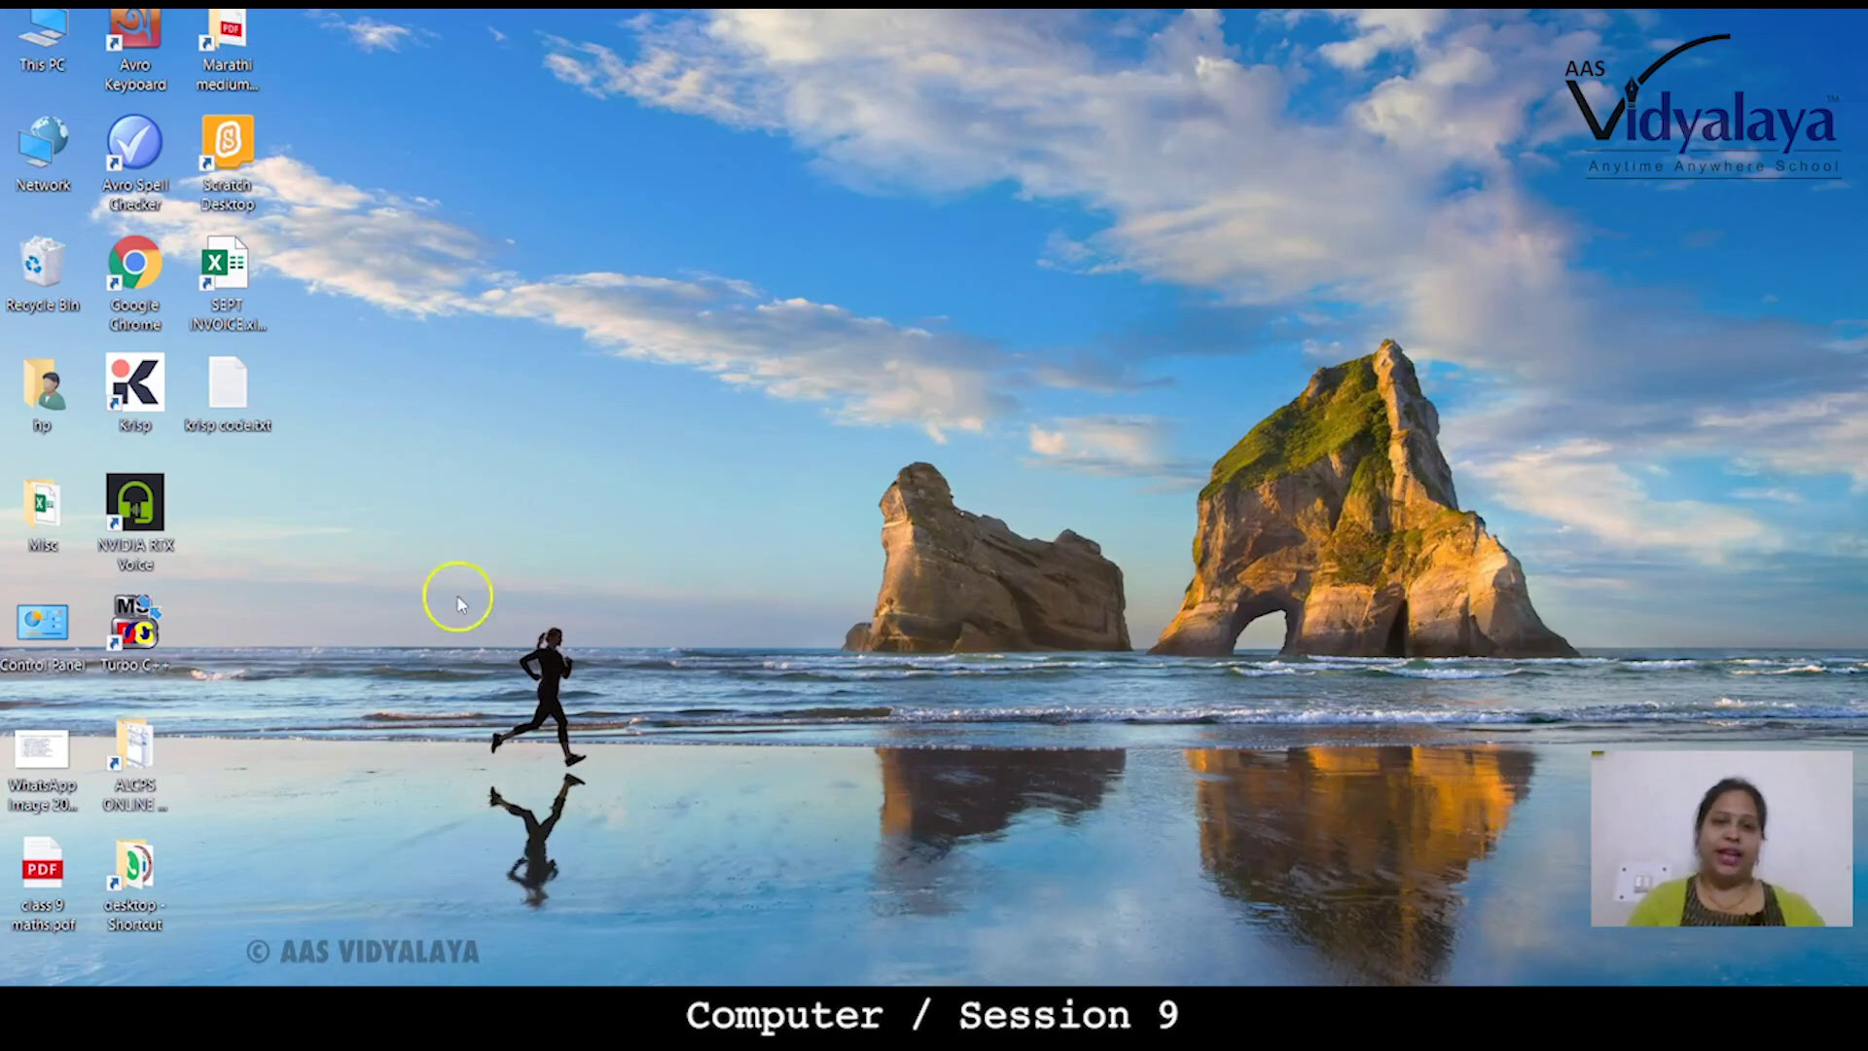
- Show This PC in File Explorer and maximize the window
{"action": "left_click", "coordinate": [949, 895]}
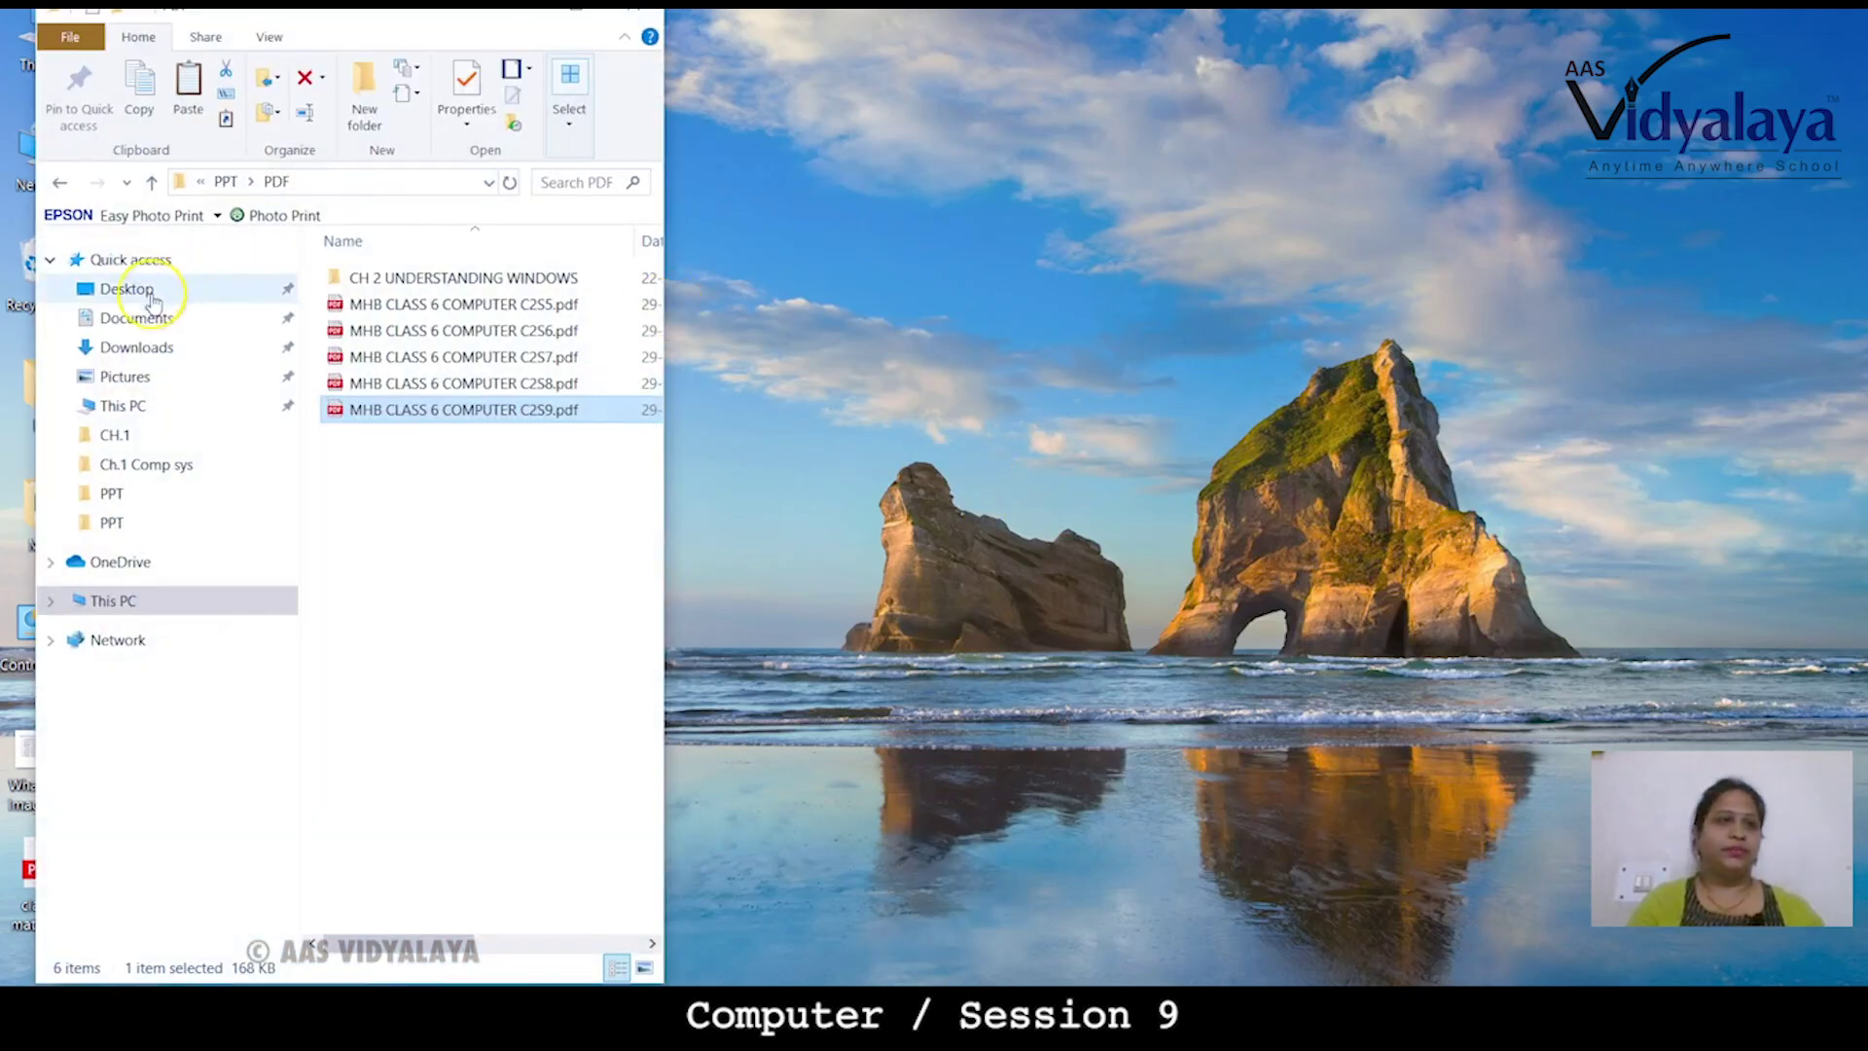
{"action": "left_click", "coordinate": [134, 408]}
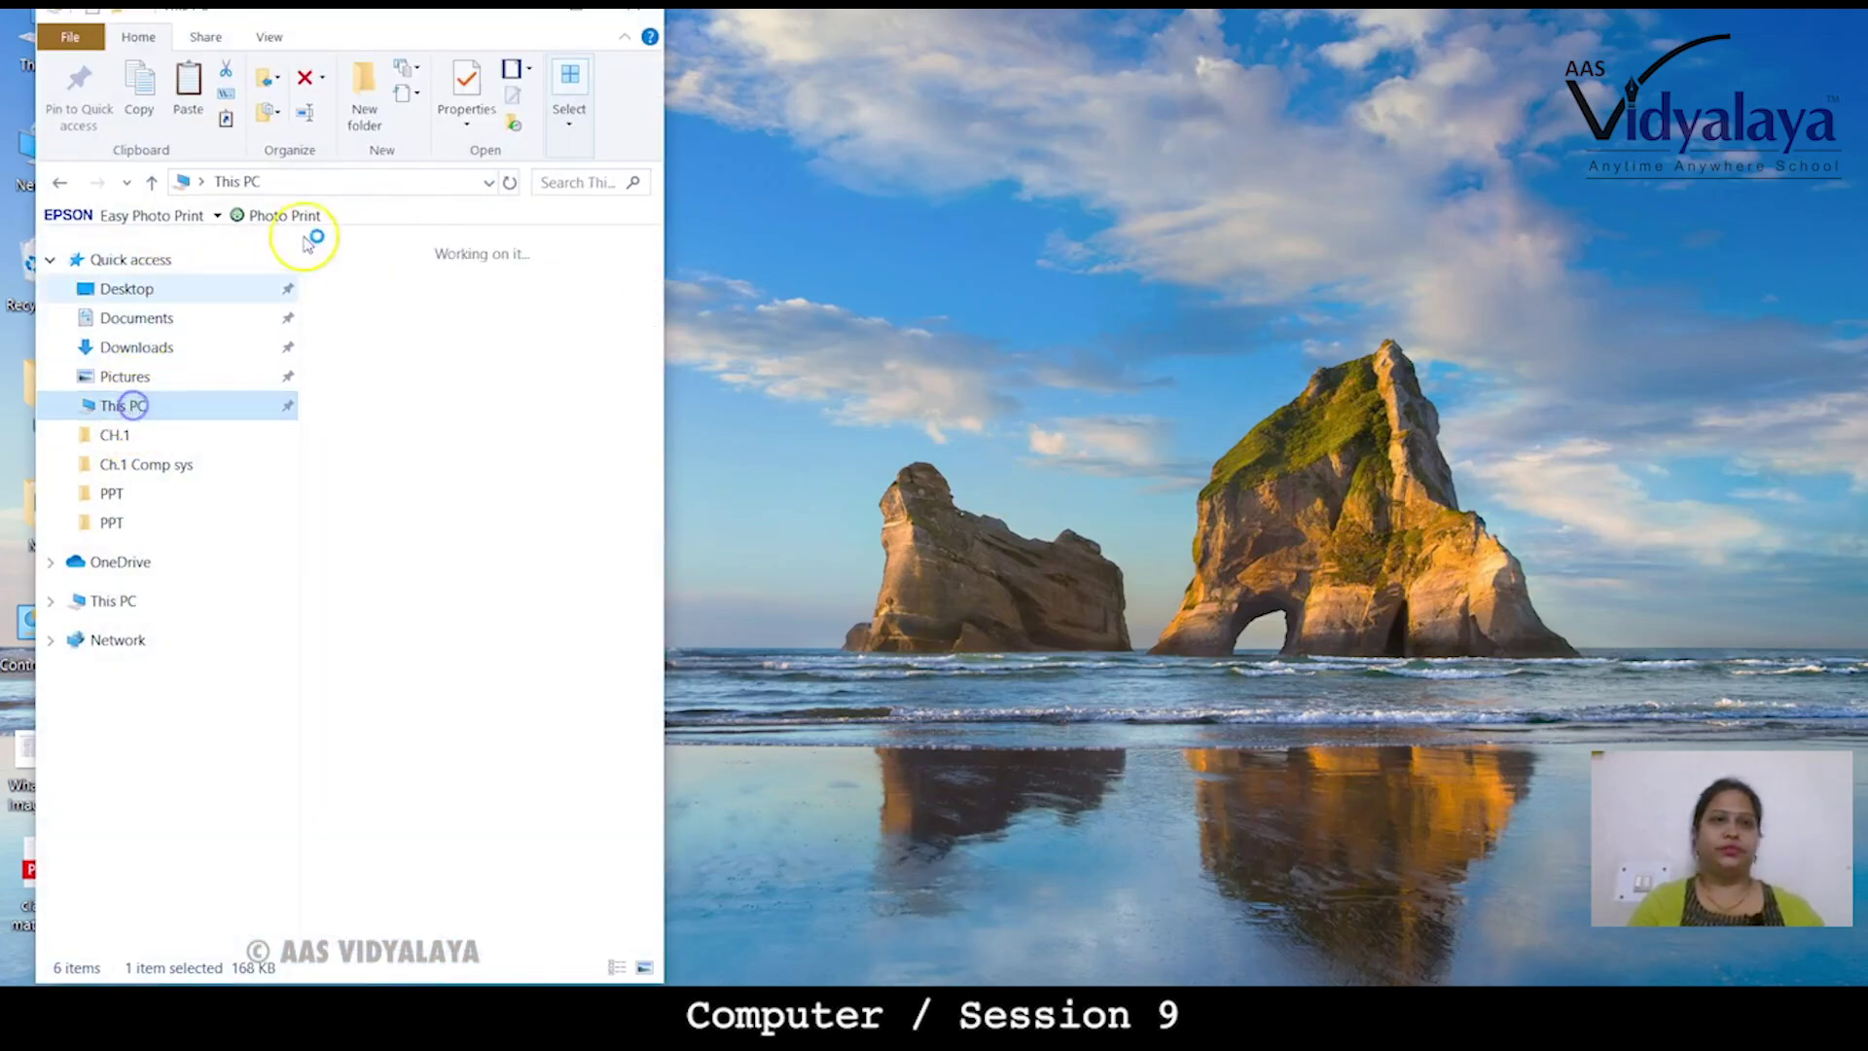
{"action": "left_click", "coordinate": [594, 7]}
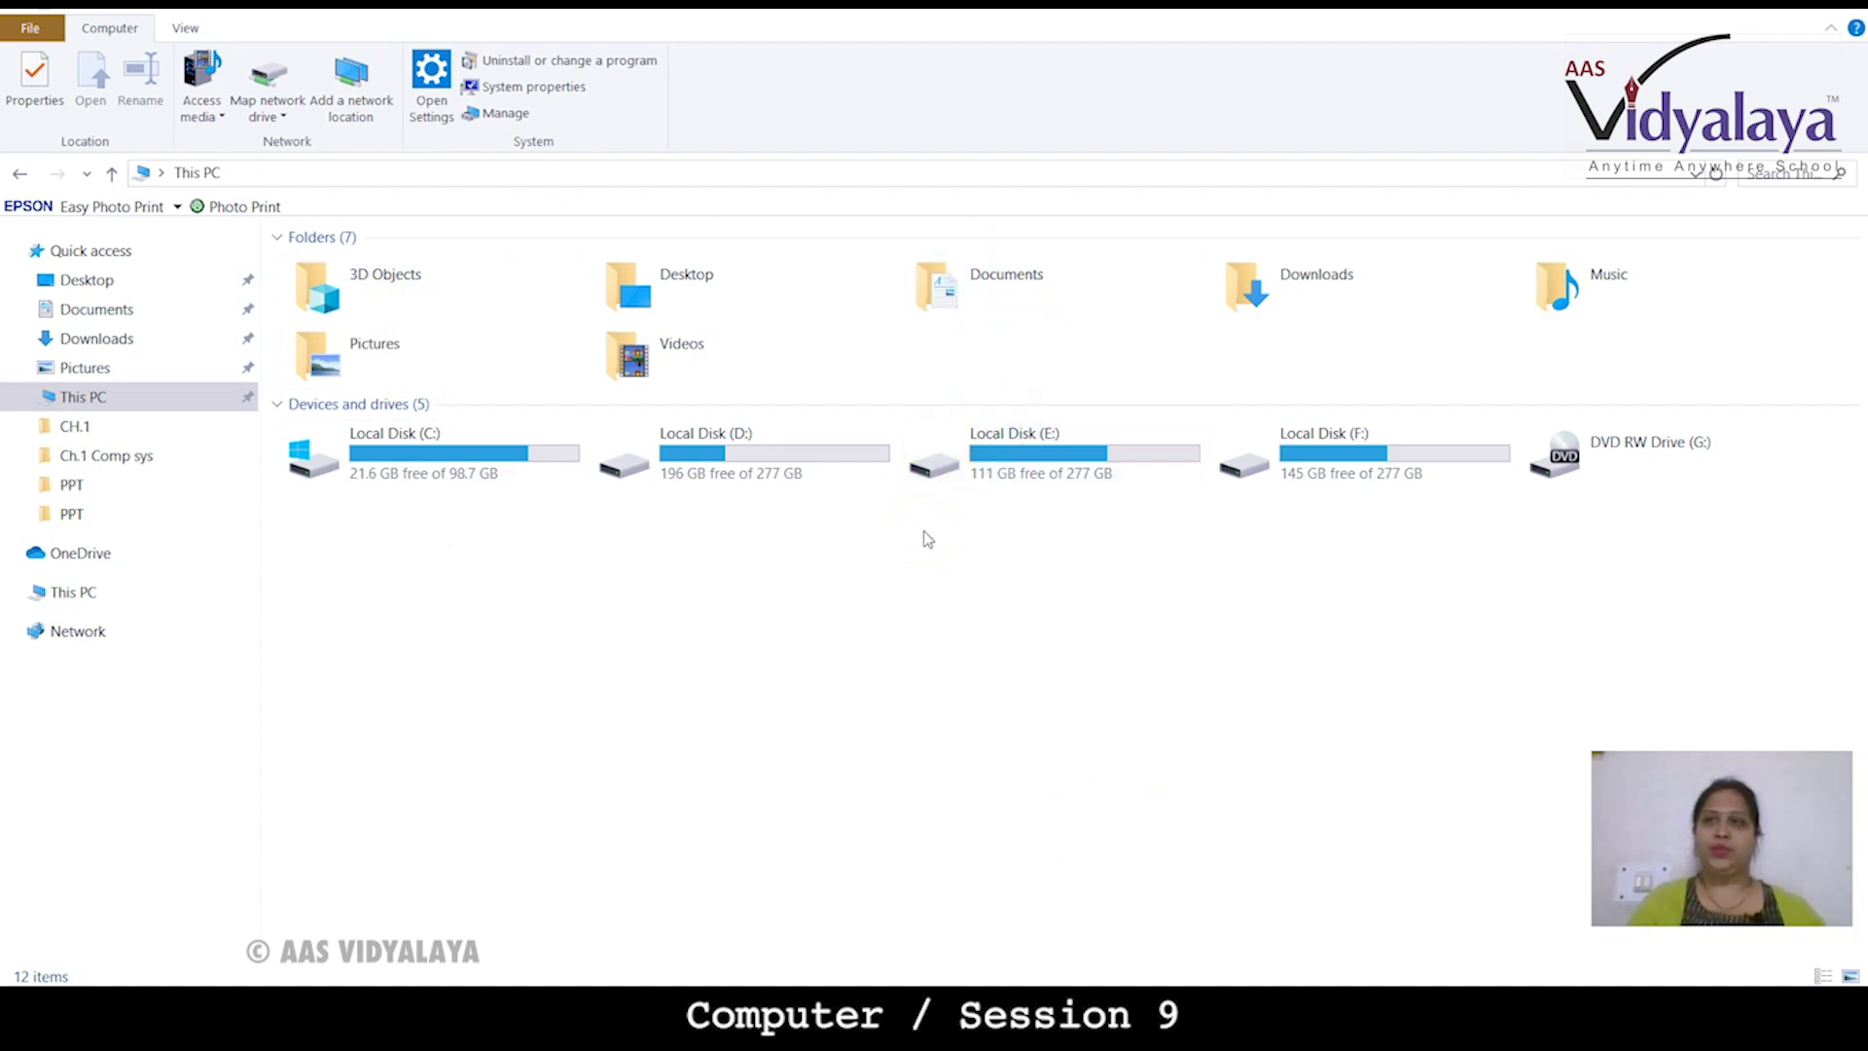
- Search all of This PC for PowerPoint files with the wildcard *.pptx
{"action": "left_click", "coordinate": [1767, 172]}
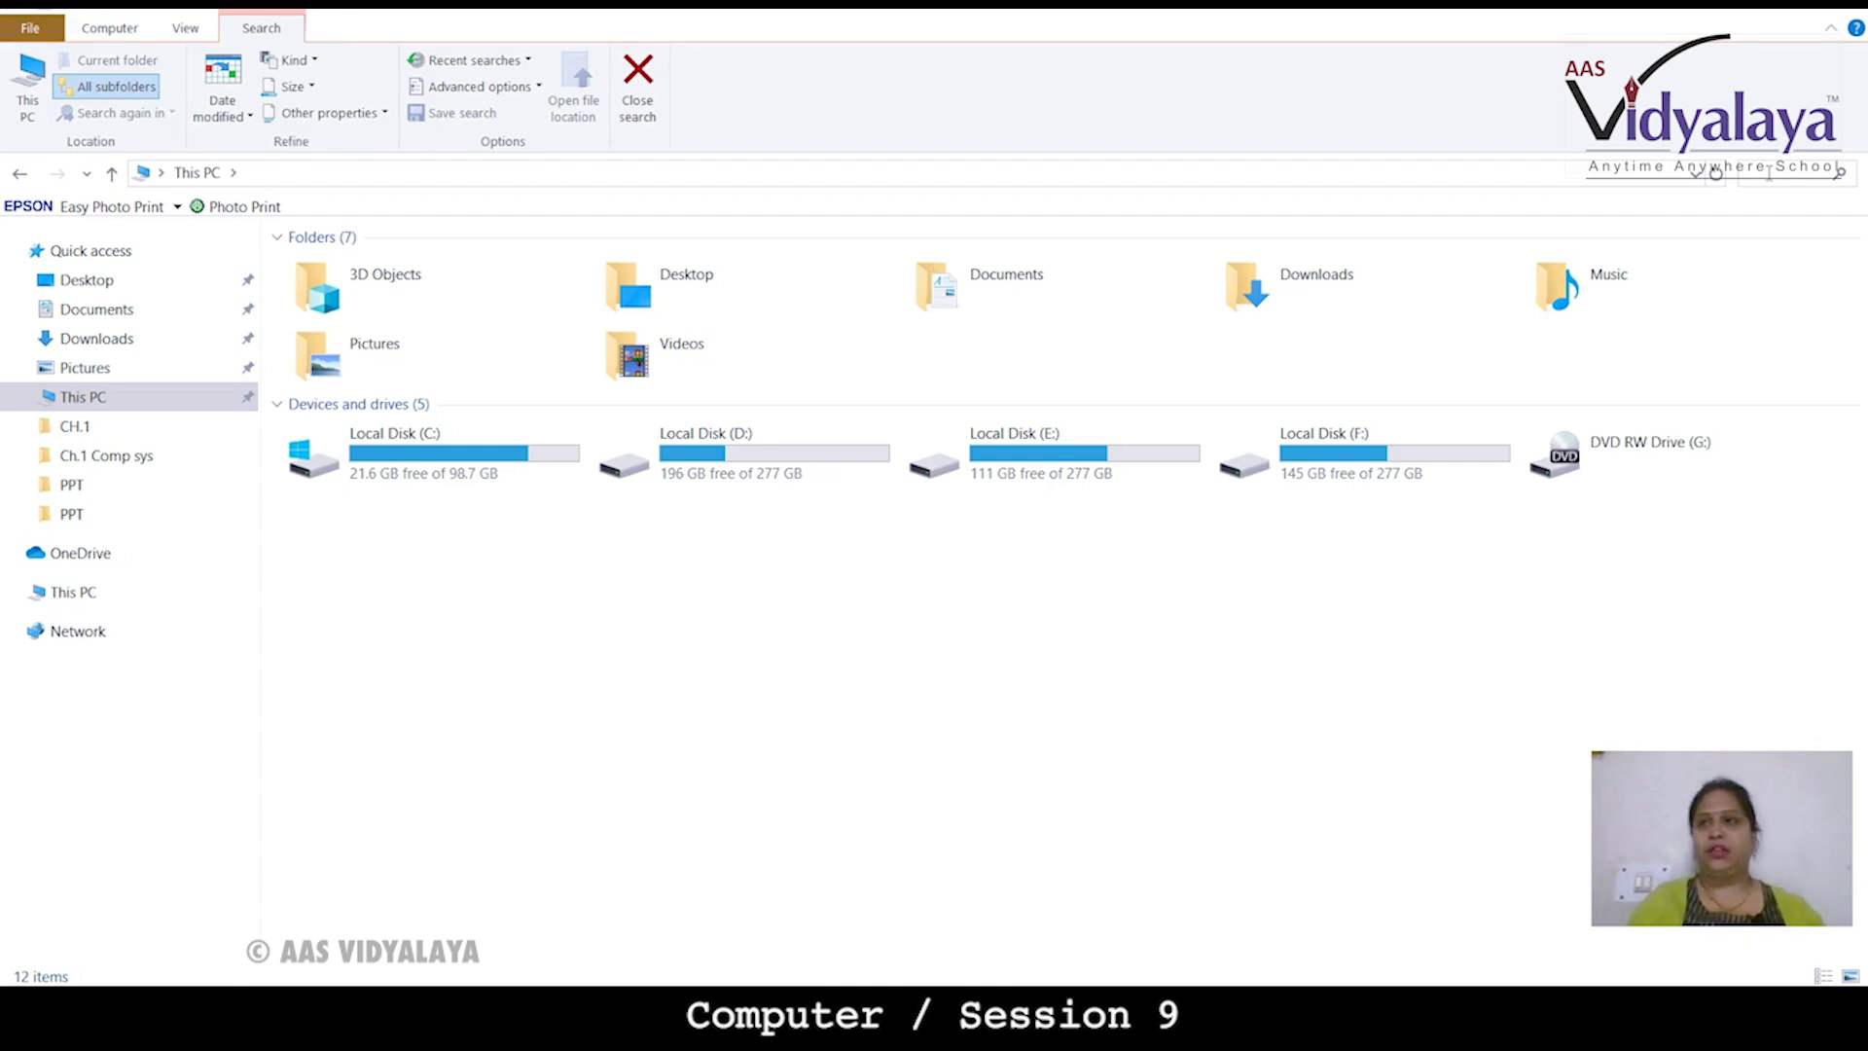
{"action": "key", "text": "Return"}
{"action": "left_click", "coordinate": [1770, 175]}
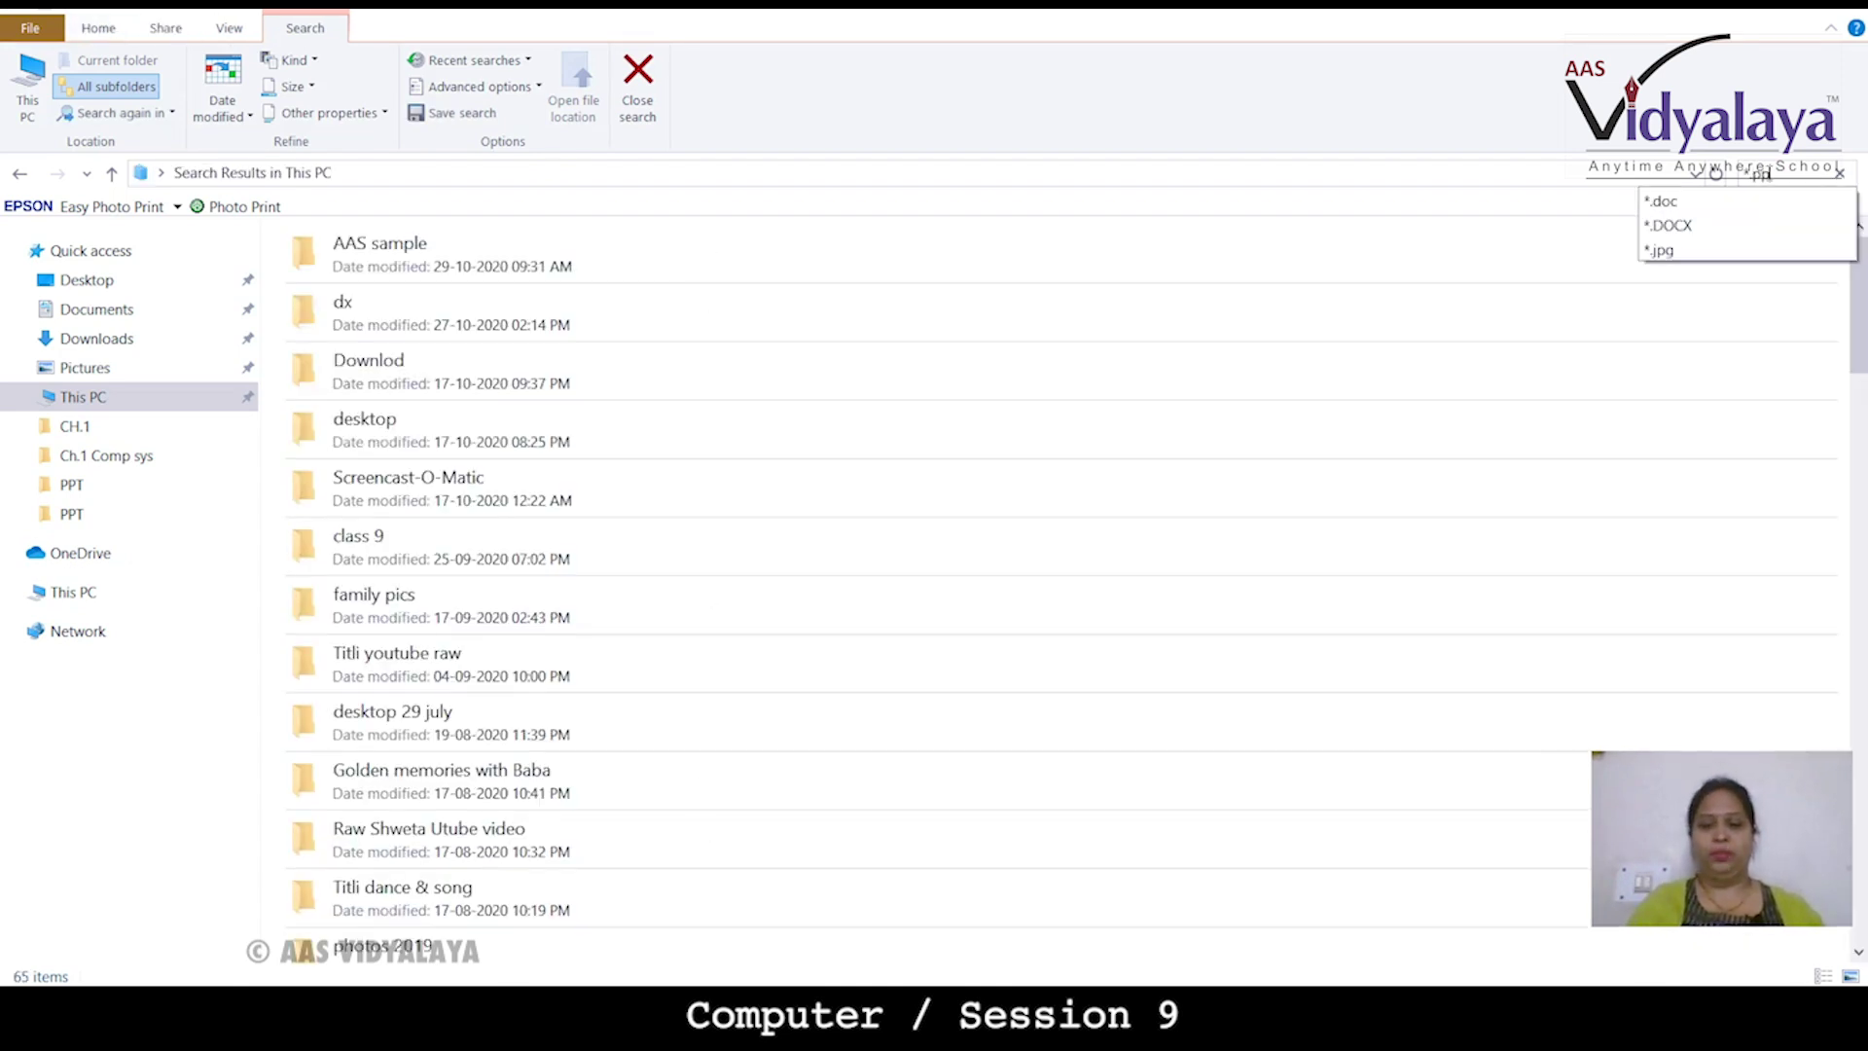
{"action": "type", "text": "x"}
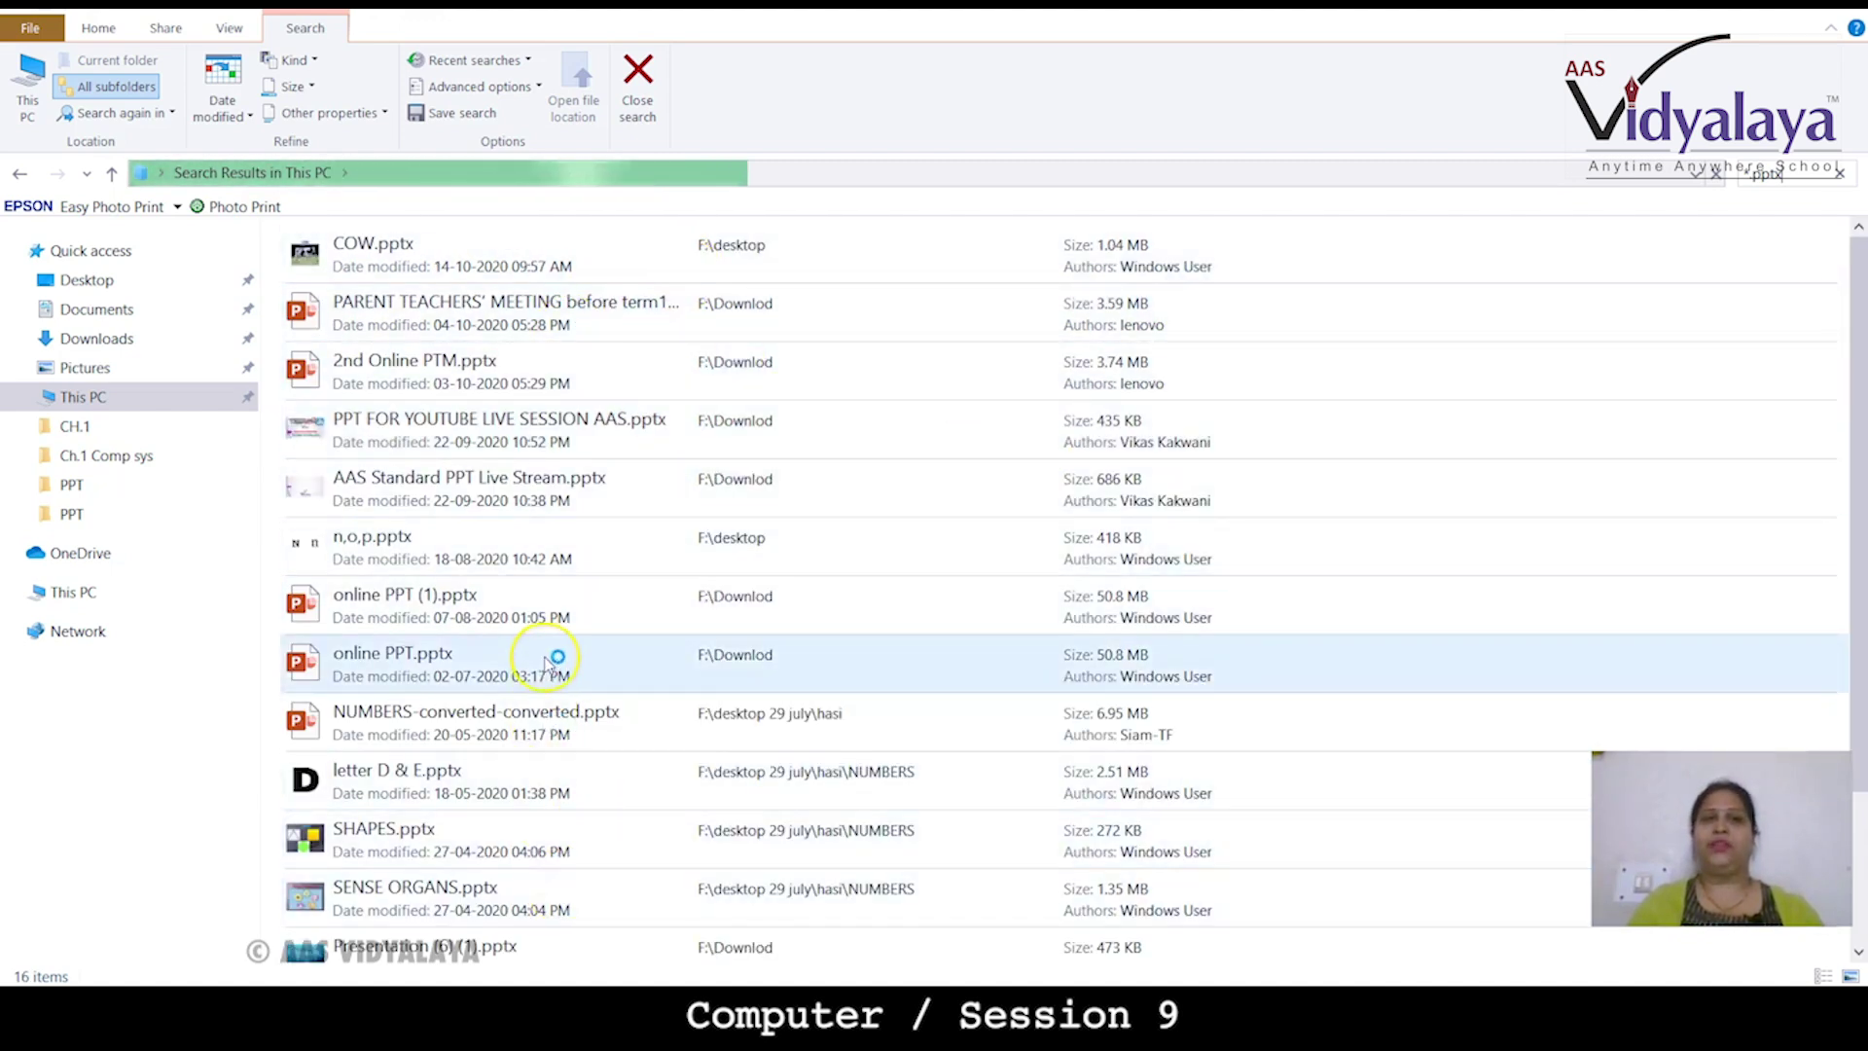
- Clear the search, look up .docx files on This PC using a wildcard name beginning with a, and close File Explorer
{"action": "left_click", "coordinate": [1838, 174]}
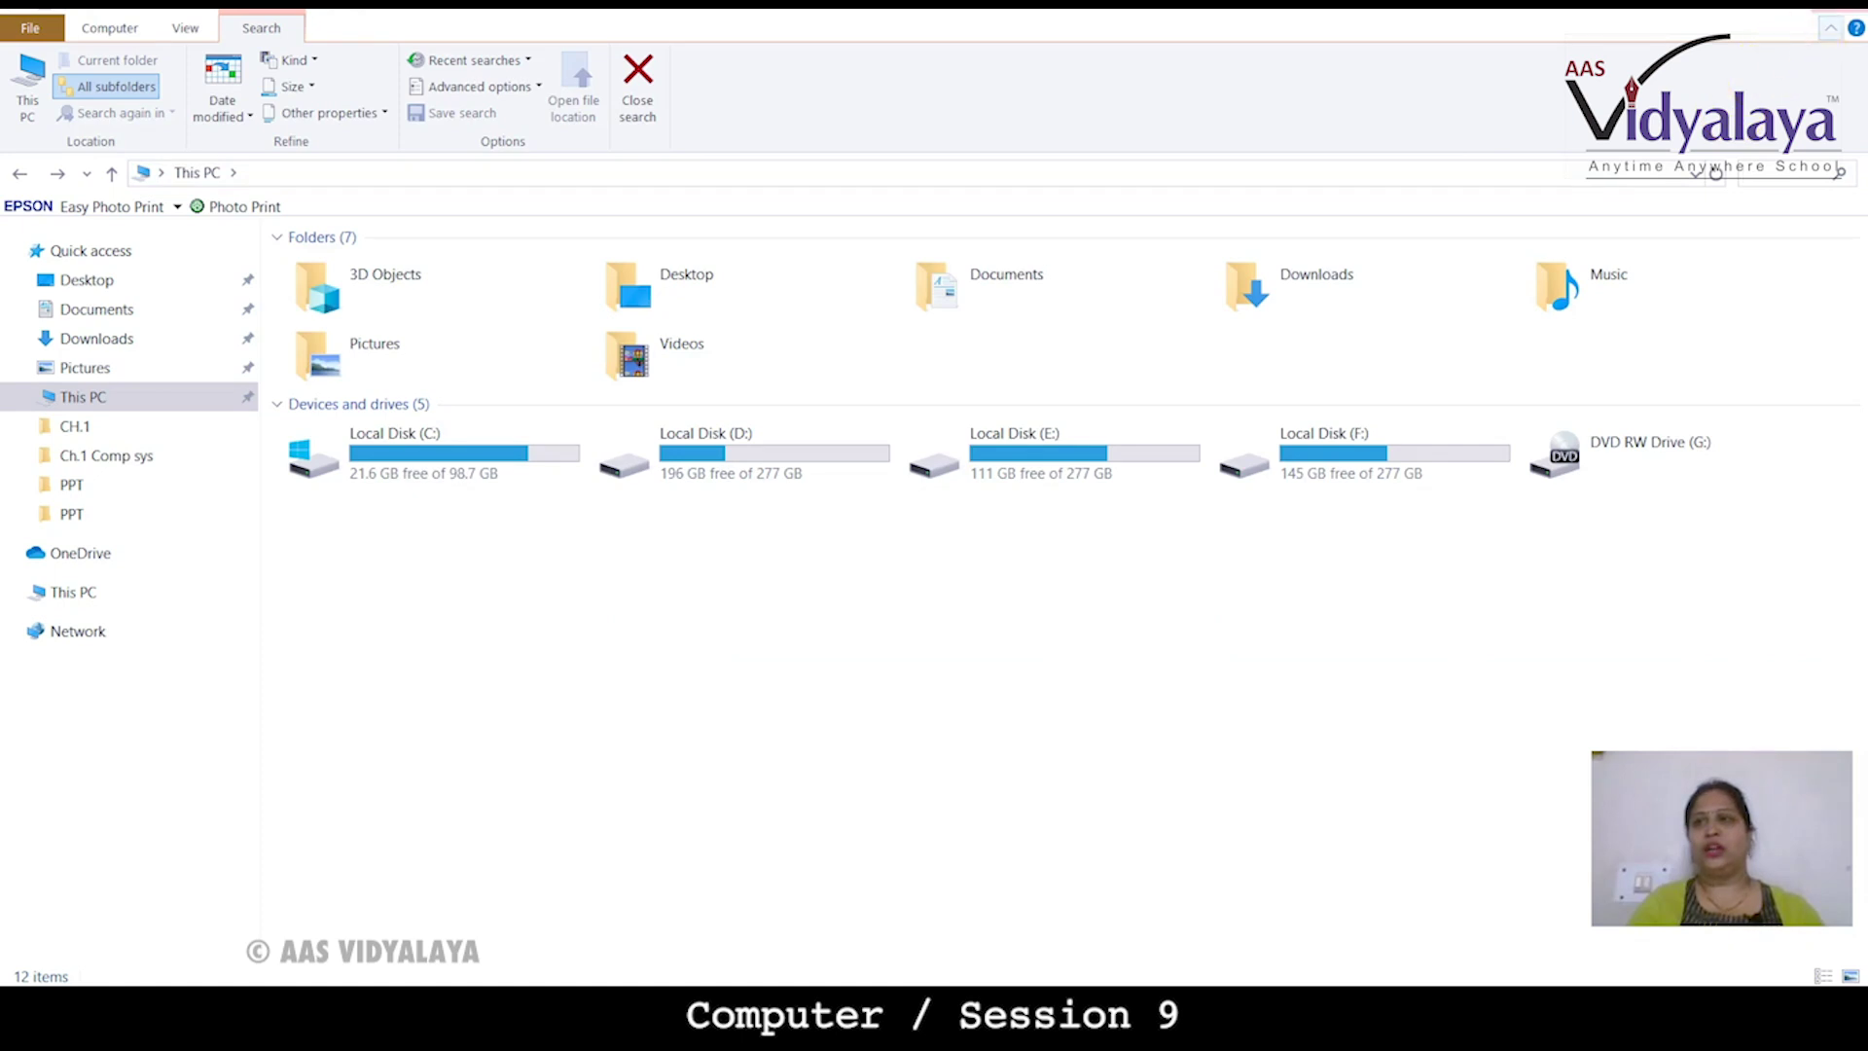
{"action": "key", "text": "alt+Right"}
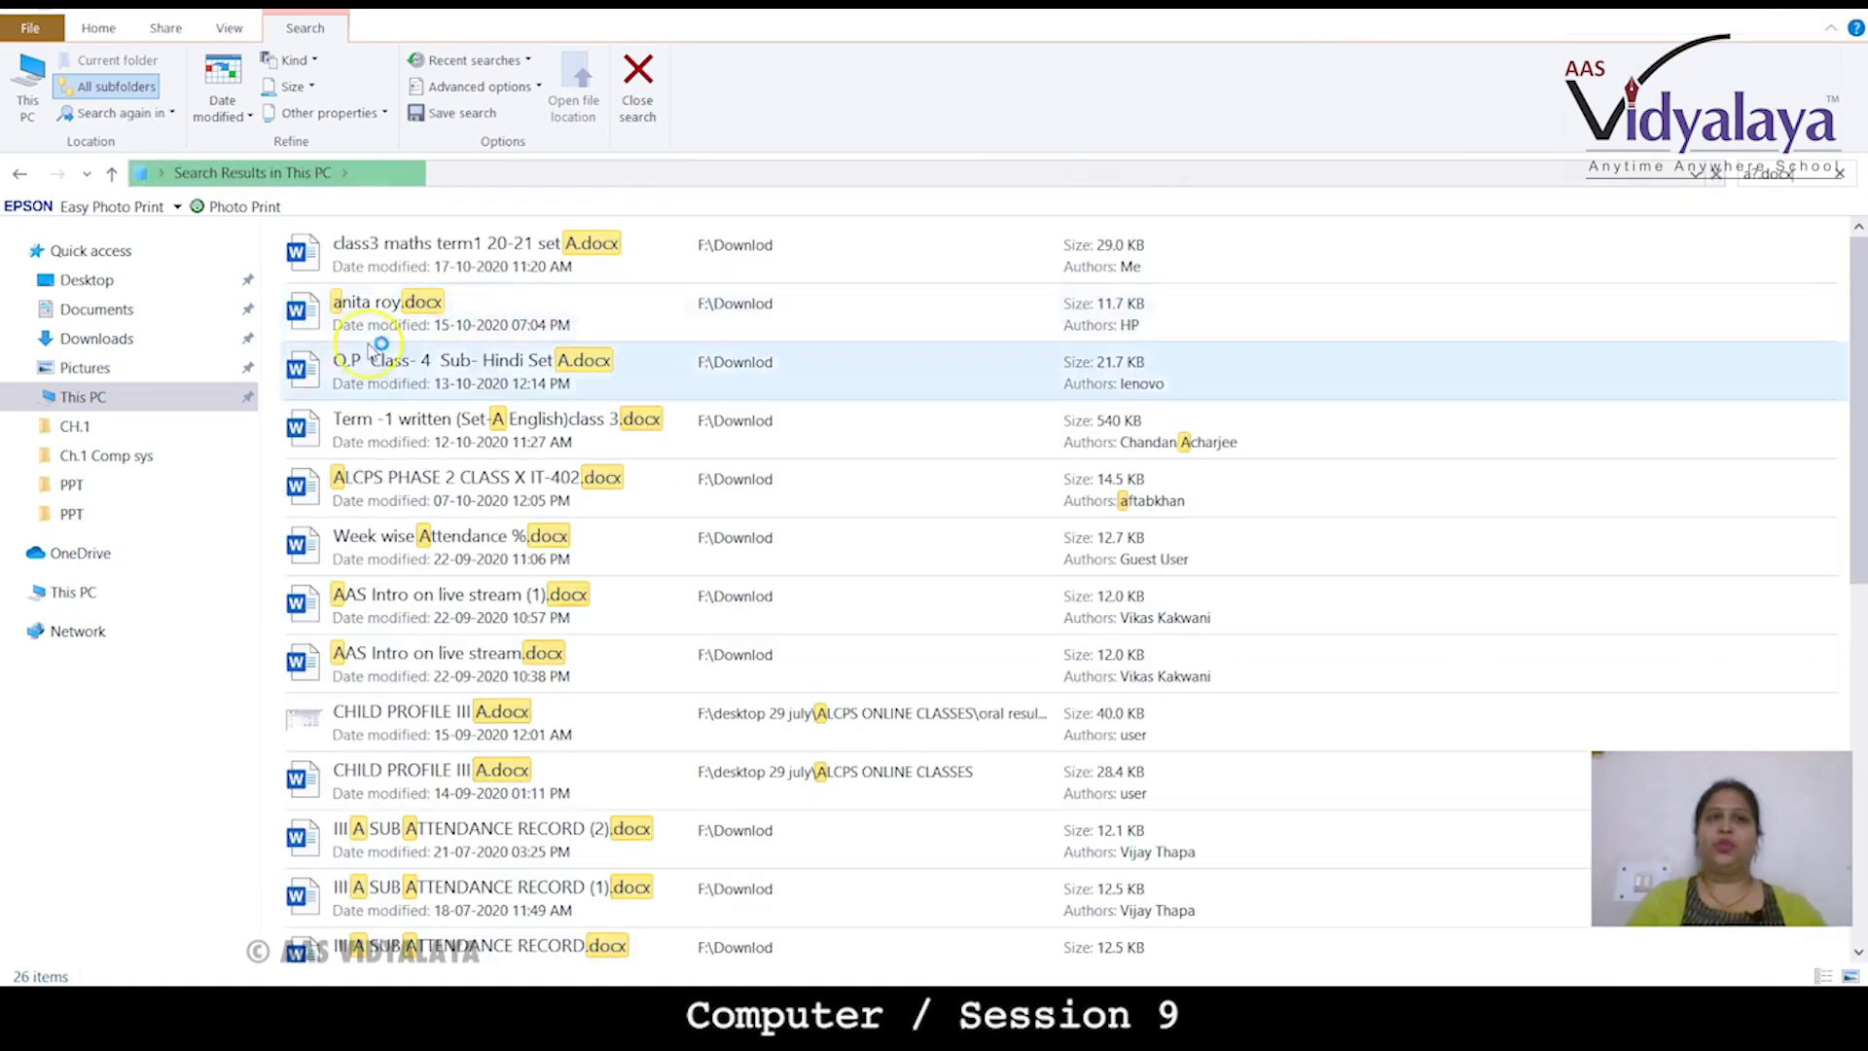
{"action": "left_click", "coordinate": [348, 313]}
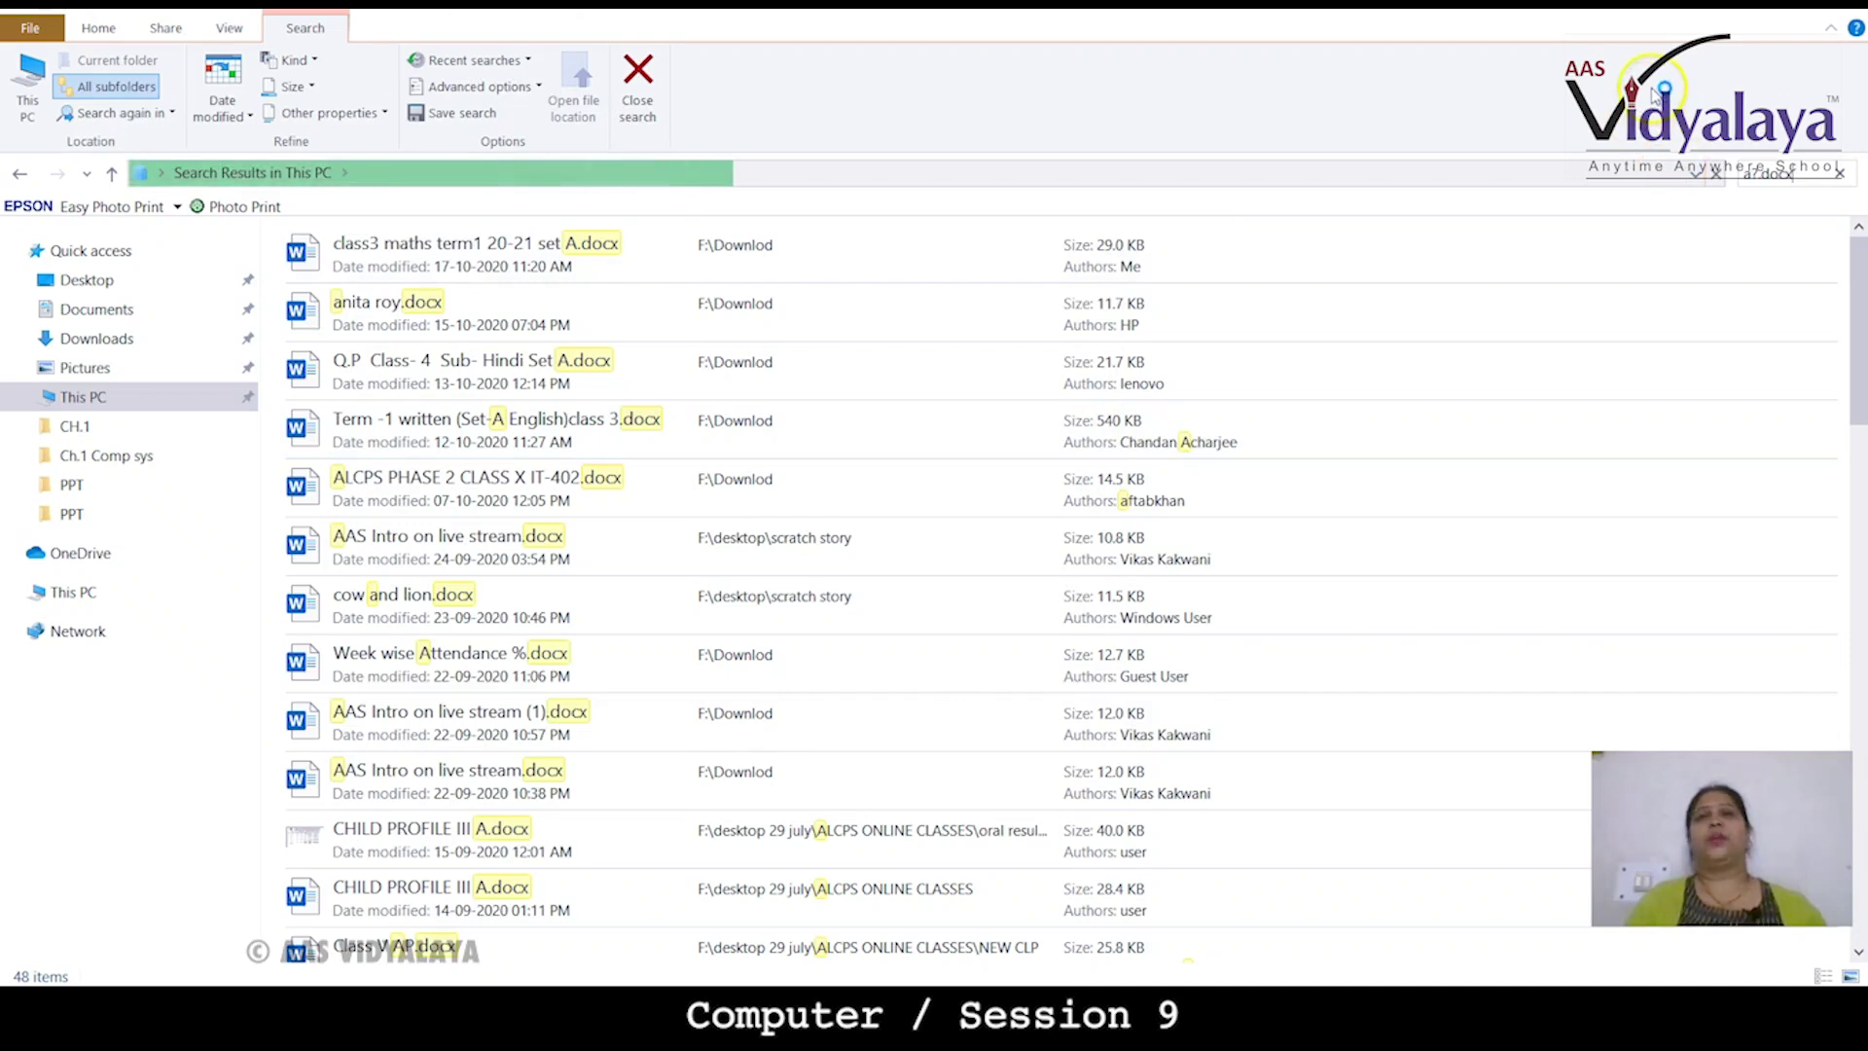
{"action": "left_click", "coordinate": [1831, 15]}
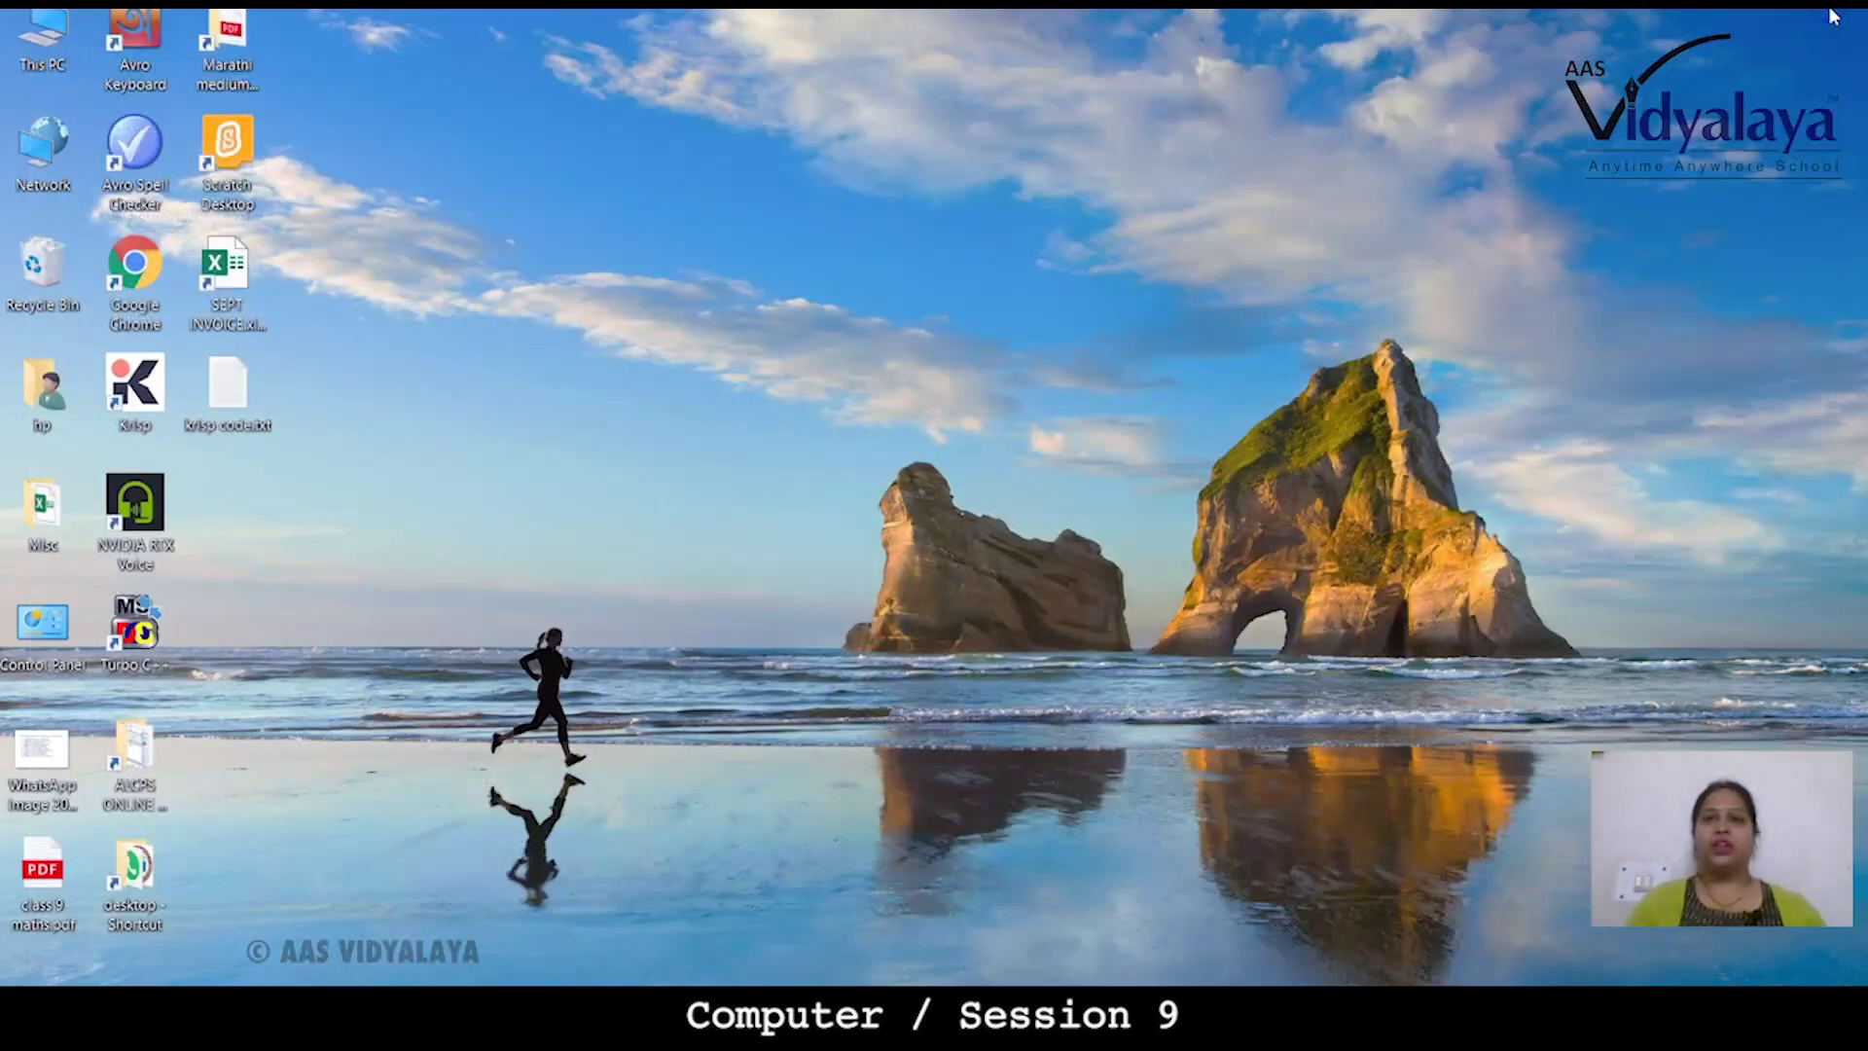